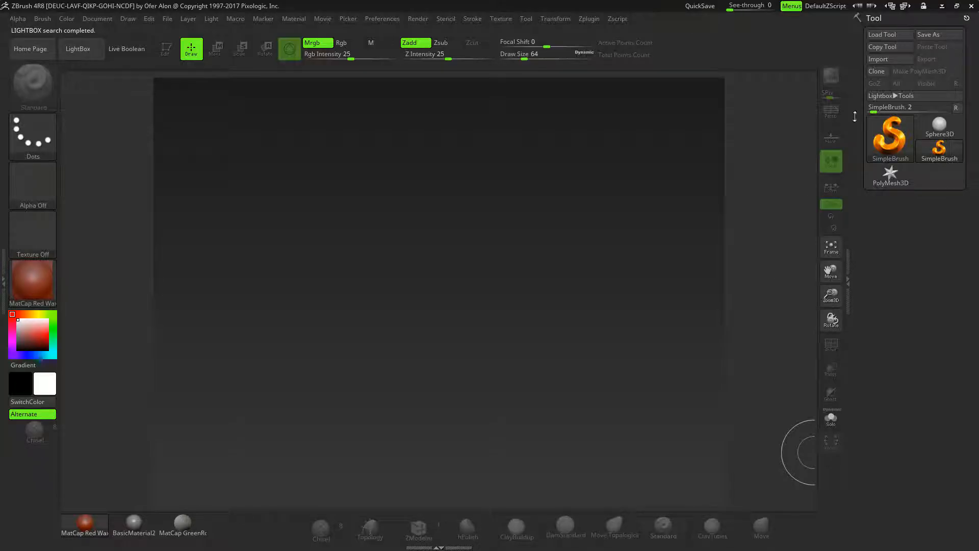
- Place a Cylinder3D primitive on a cleared canvas, enter Edit mode and turn on the polygon wireframe display
click(891, 144)
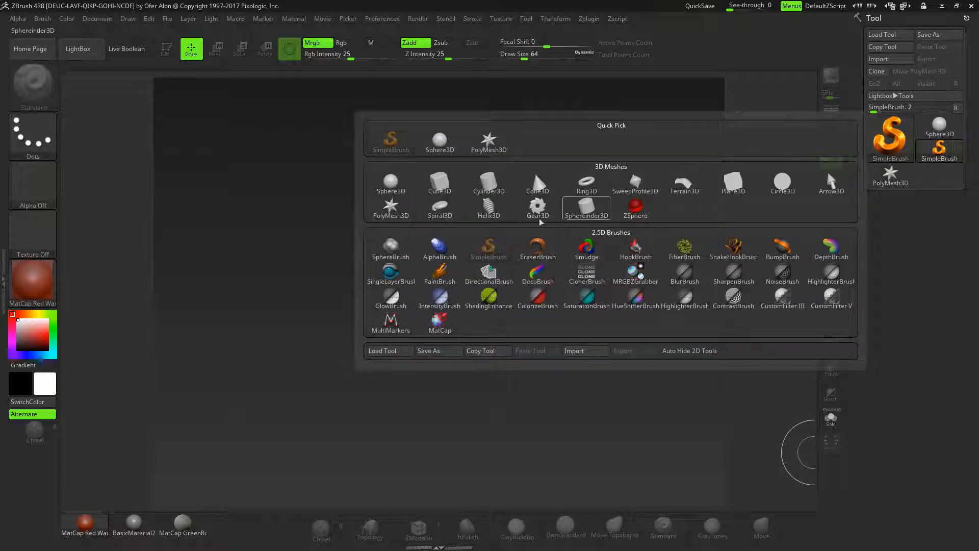
mouse_move(593, 210)
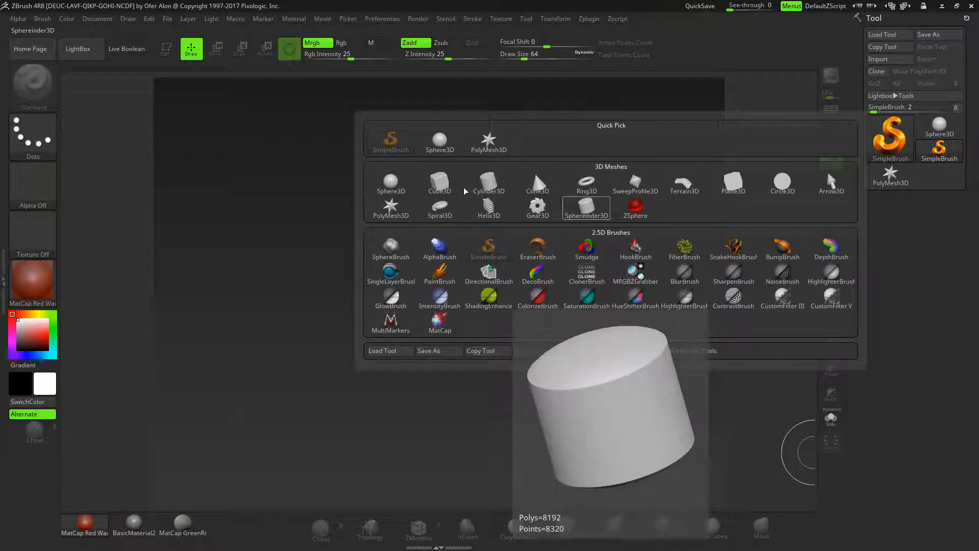
click(489, 183)
mouse_move(455, 243)
mouse_down()
mouse_move(466, 268)
mouse_move(462, 357)
mouse_up()
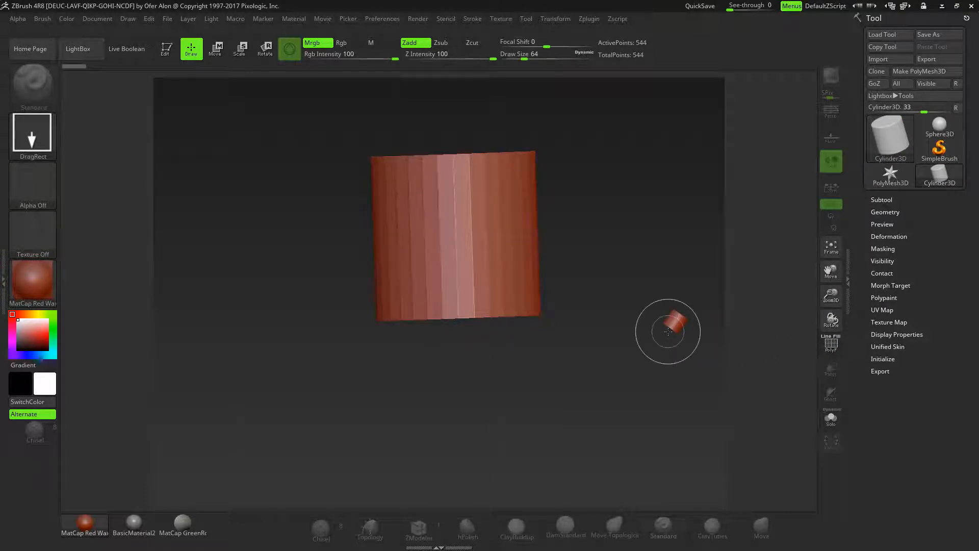
key(ctrl+n)
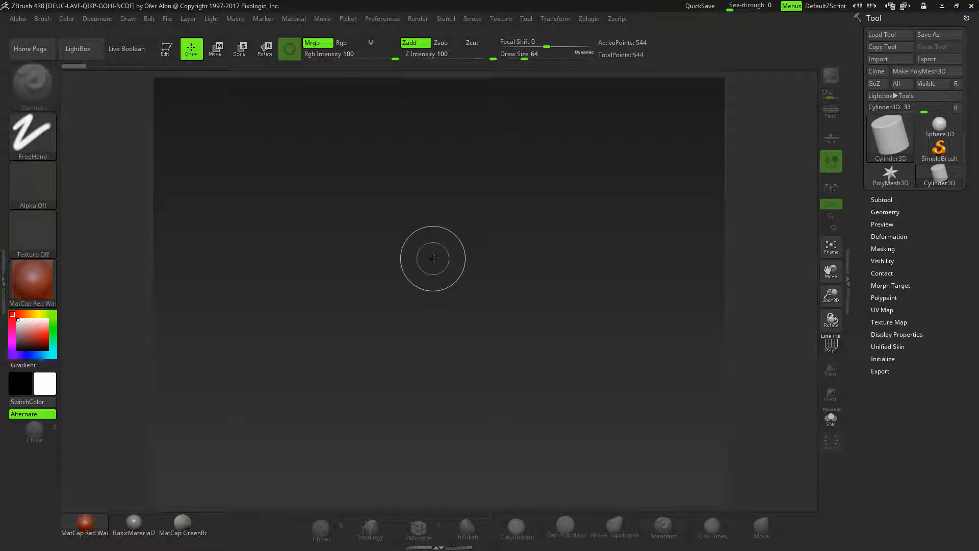
click(166, 55)
alt+drag(676, 298, 676, 251)
click(833, 343)
- Set the cylinder's initial horizontal subdivisions to 9 and vertical subdivisions to 5
click(883, 384)
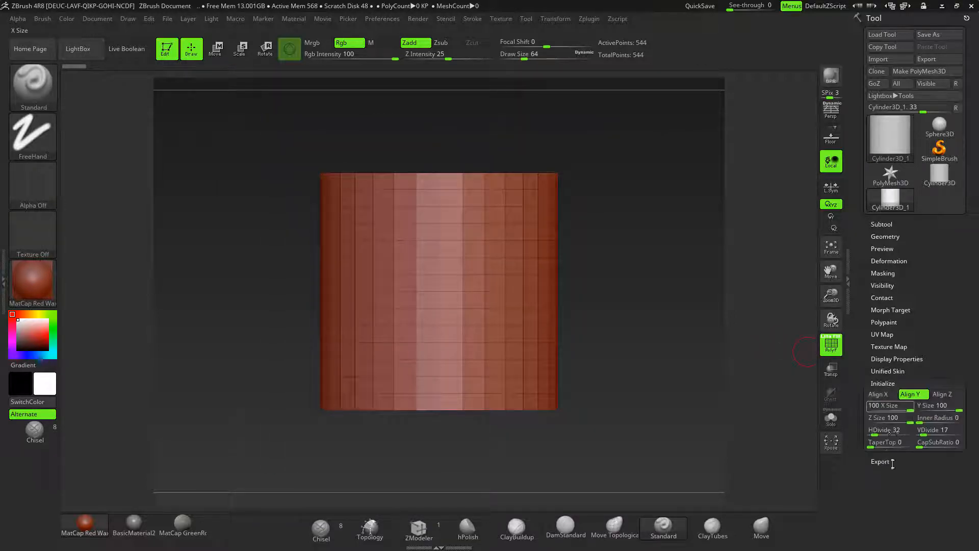
text(9)
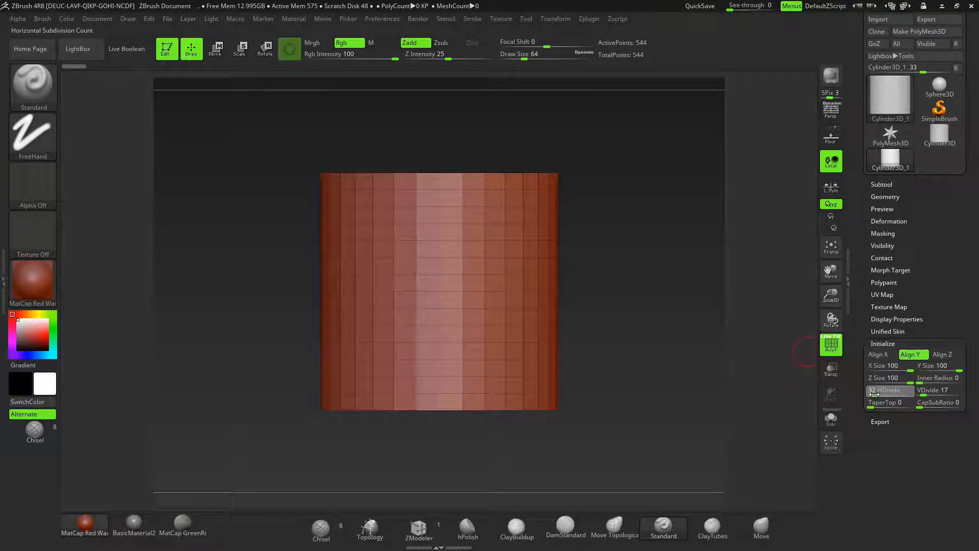
key(Return)
drag(681, 271, 725, 347)
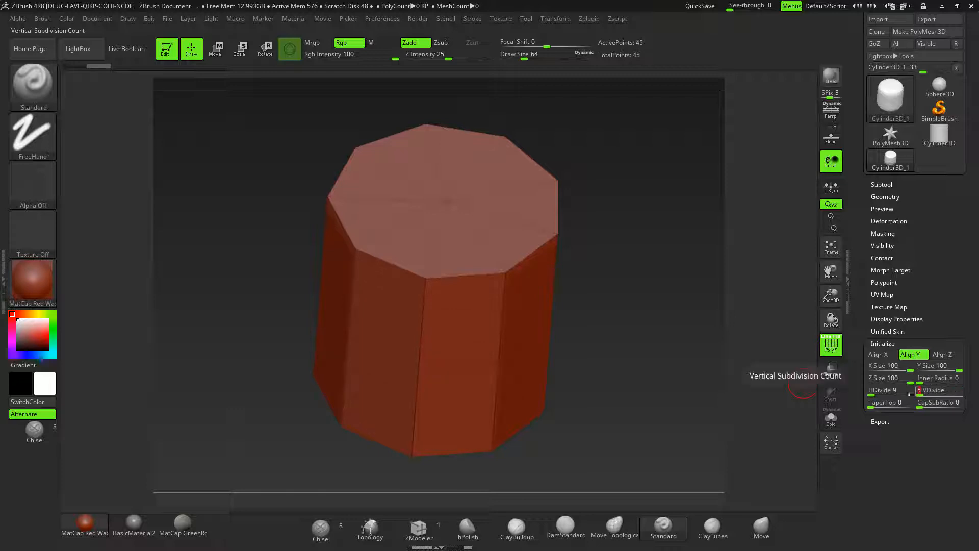
shift+drag(627, 361, 612, 345)
- Reduce the cylinder's horizontal subdivisions to 8 and convert it to a PolyMesh3D
click(868, 389)
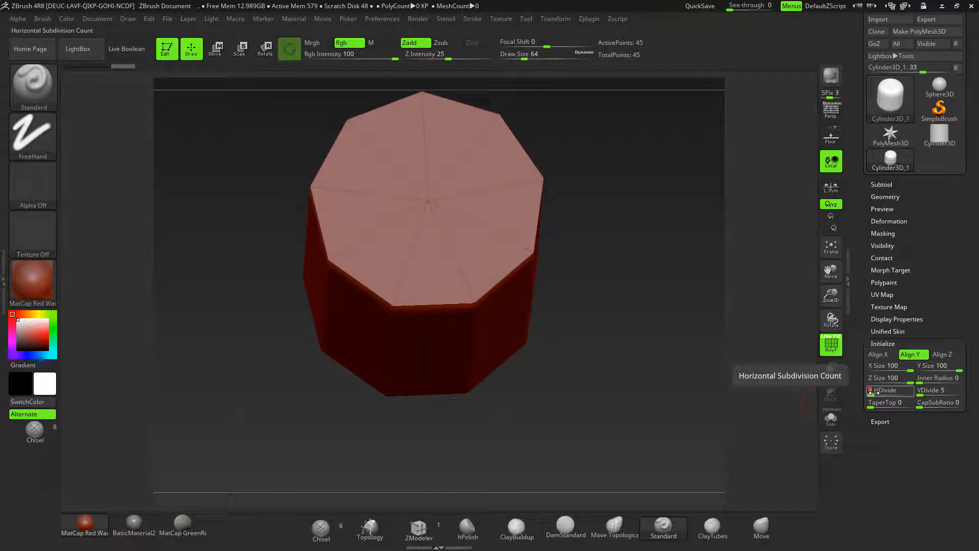
text(8)
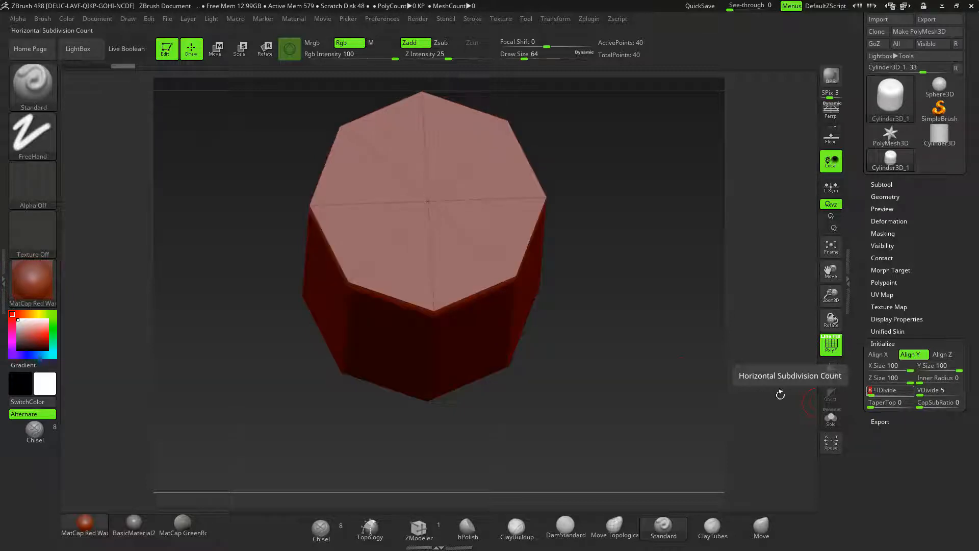
key(Return)
drag(673, 317, 673, 310)
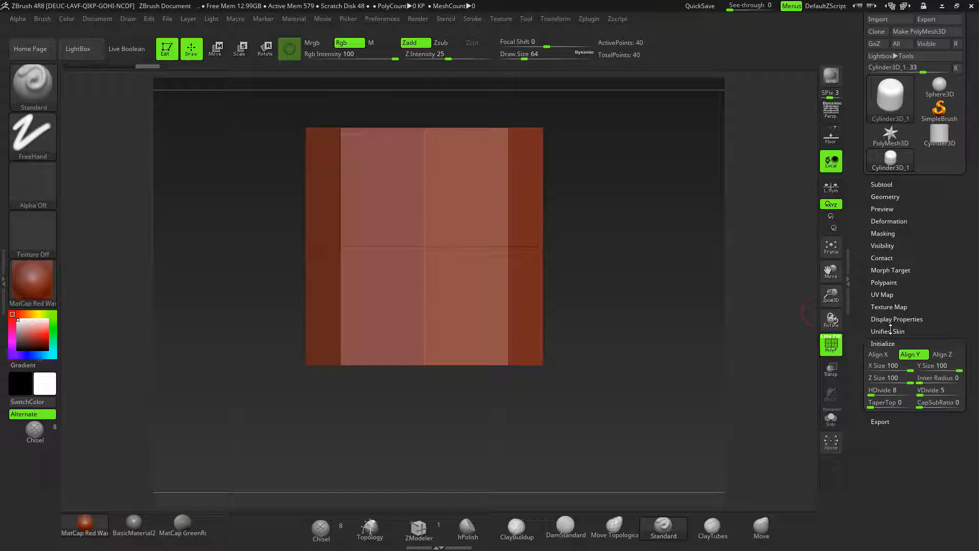
drag(960, 252, 960, 291)
click(919, 71)
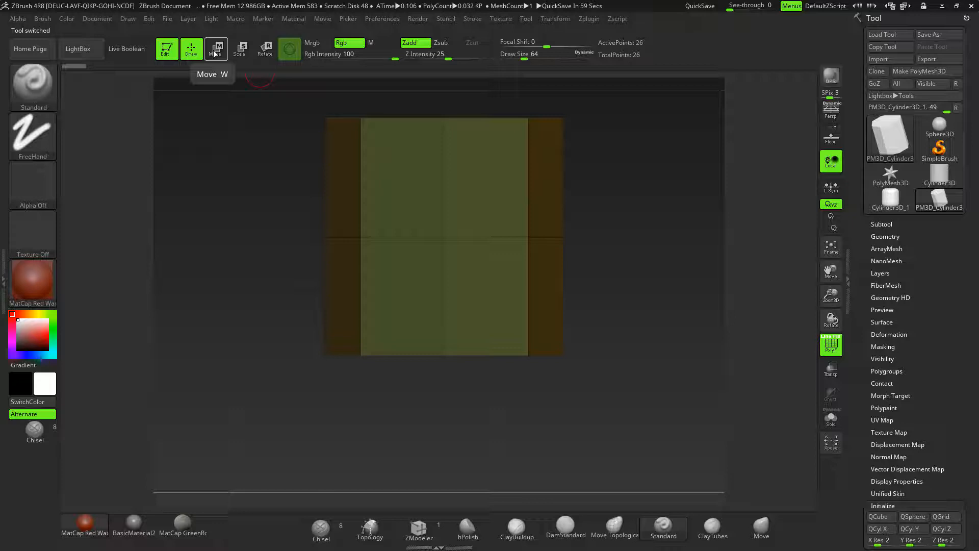
- Mask everything above the bottom ring, centre the gizmo on that ring, and scale and raise it to taper the base
mouse_move(622, 268)
mouse_down()
mouse_move(632, 293)
mouse_move(624, 256)
mouse_up()
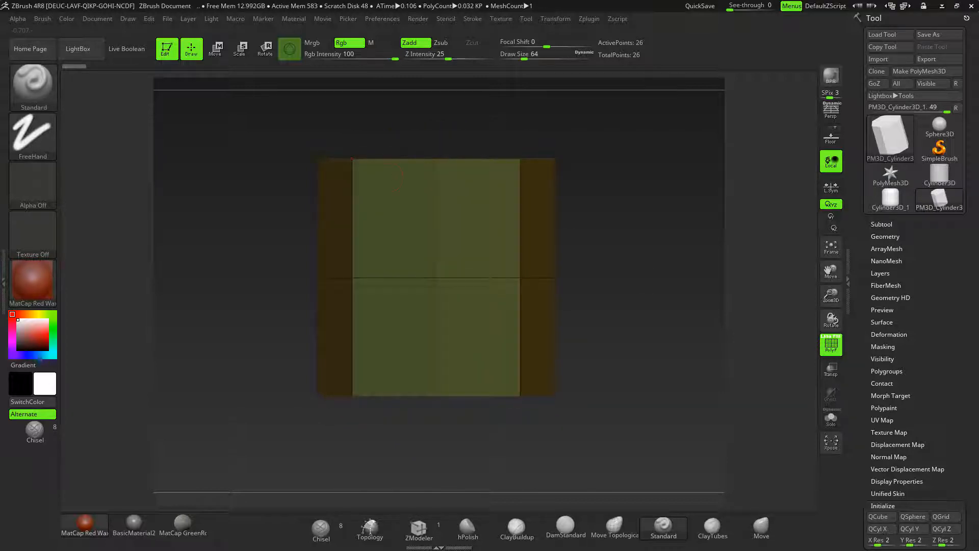
click(216, 48)
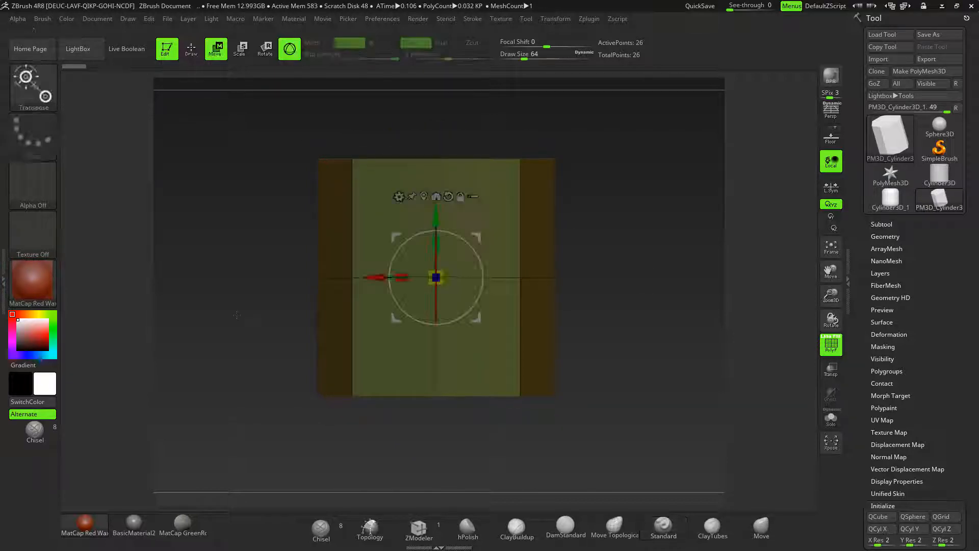
mouse_move(218, 430)
ctrl+mouse_down()
mouse_move(686, 361)
mouse_move(686, 277)
ctrl+mouse_up()
key(ctrl+i)
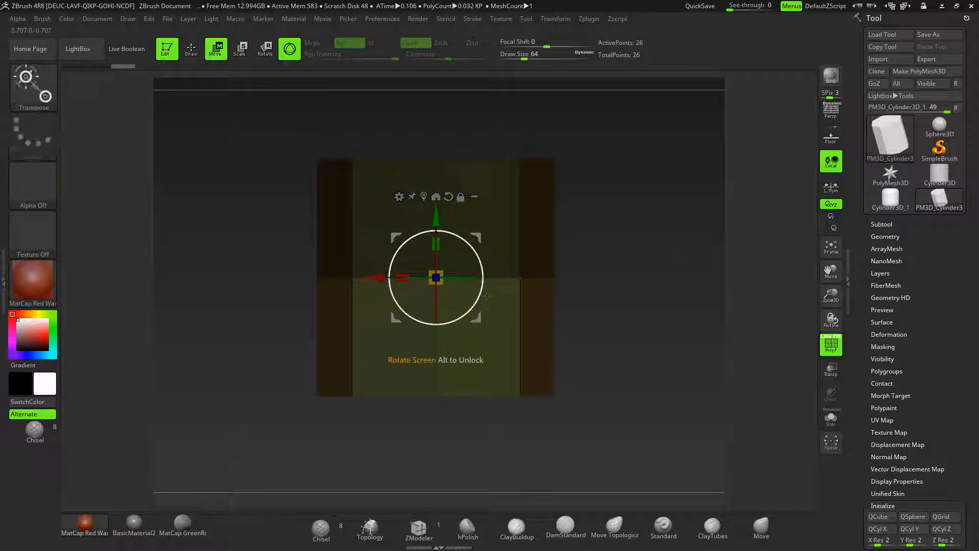
click(436, 196)
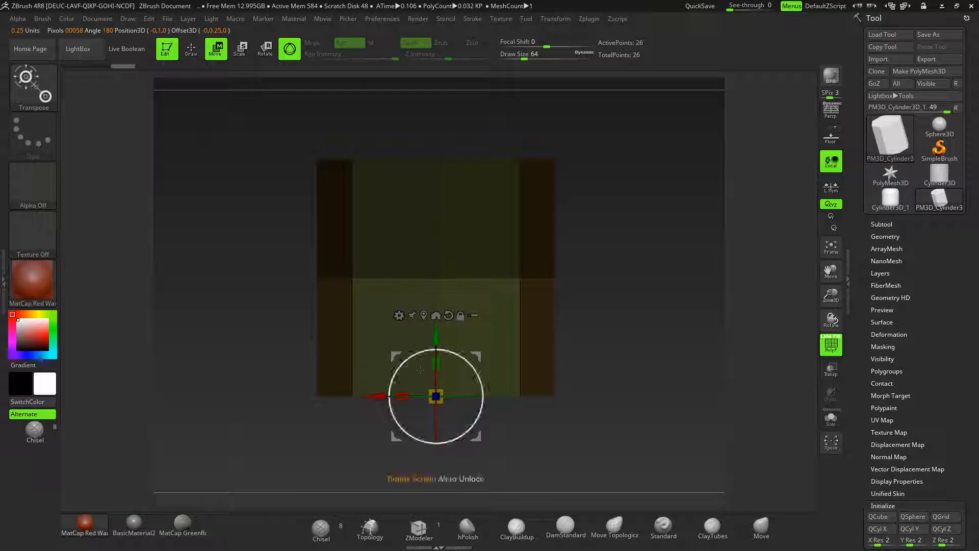
drag(436, 396, 434, 403)
mouse_move(444, 346)
mouse_down()
mouse_move(443, 255)
mouse_move(441, 273)
mouse_up()
- Mask only the top ring, centre the gizmo on the unmasked lower part and scale that part down slightly
key(ctrl)
mouse_move(265, 153)
ctrl+mouse_down()
mouse_move(430, 156)
mouse_move(653, 181)
ctrl+mouse_up()
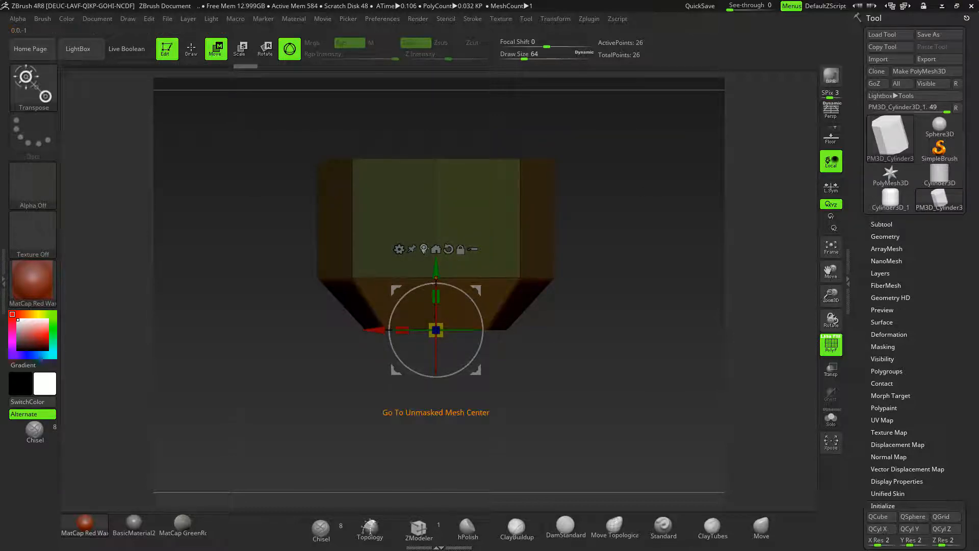
click(436, 249)
mouse_move(444, 305)
mouse_down()
mouse_move(452, 303)
mouse_move(438, 303)
mouse_up()
- Invert the mask, centre the gizmo on the top ring, scale the rim outward and clear the mask
key(ctrl)
ctrl+click(582, 293)
key(ctrl+z)
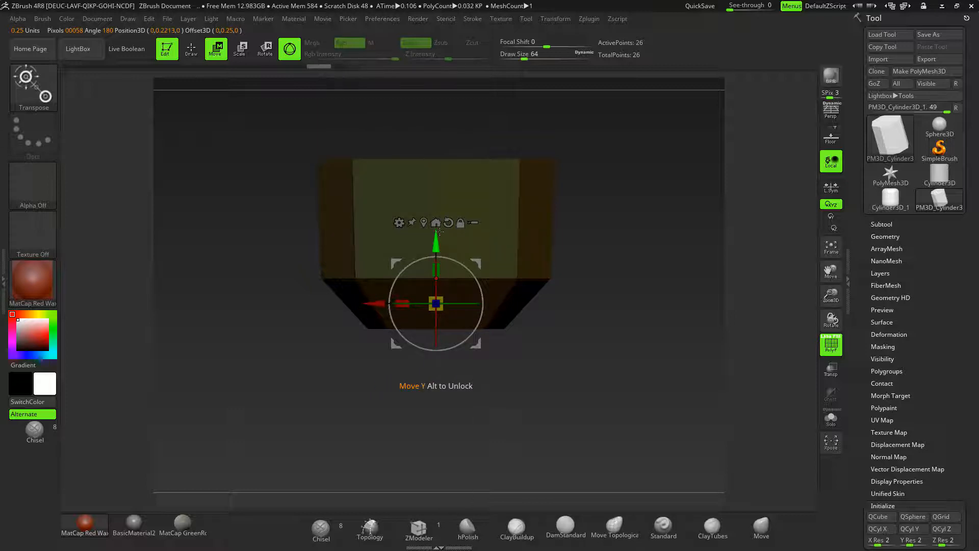
click(436, 222)
drag(437, 158, 453, 183)
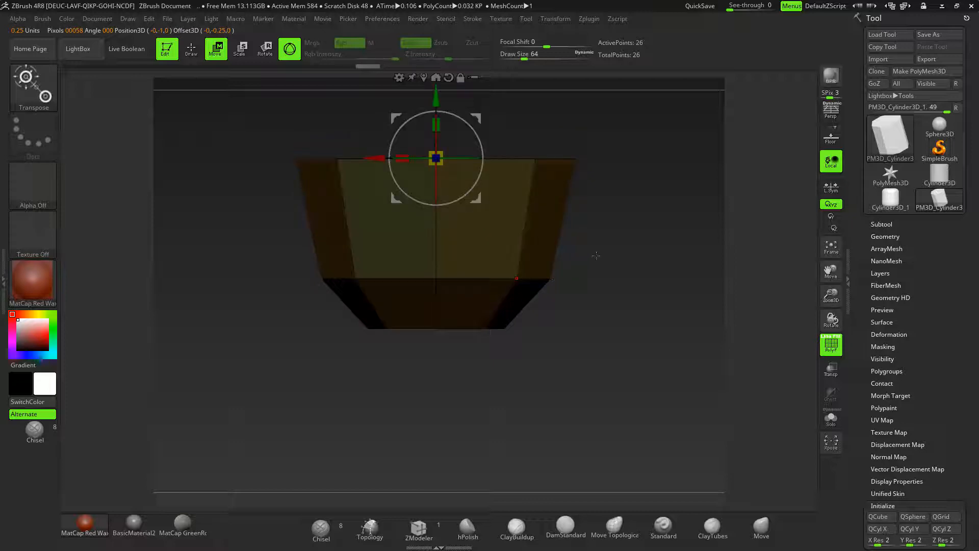
ctrl+drag(592, 238, 620, 262)
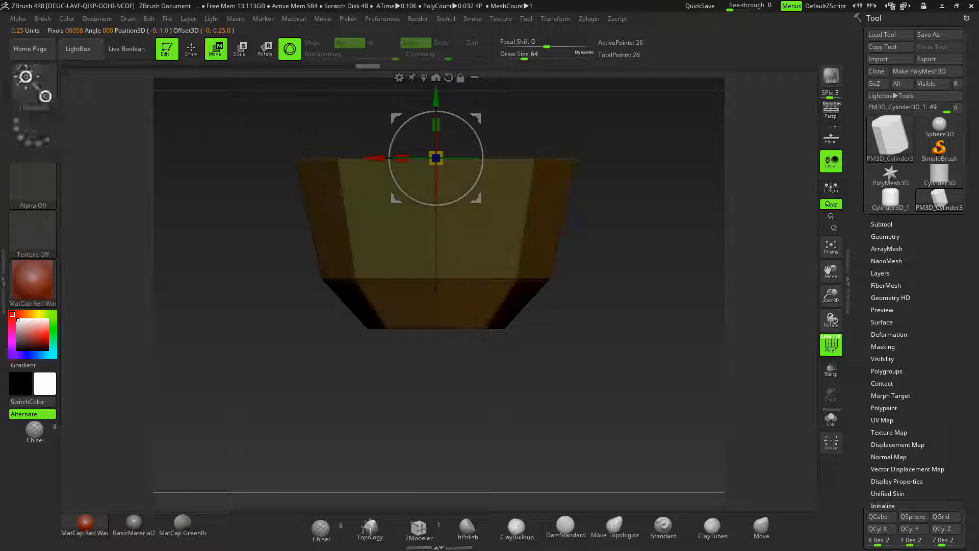
- Return to Draw mode and use the ZModeler brush to mark all bottom cap triangles as one polygroup
click(192, 53)
drag(622, 226, 601, 189)
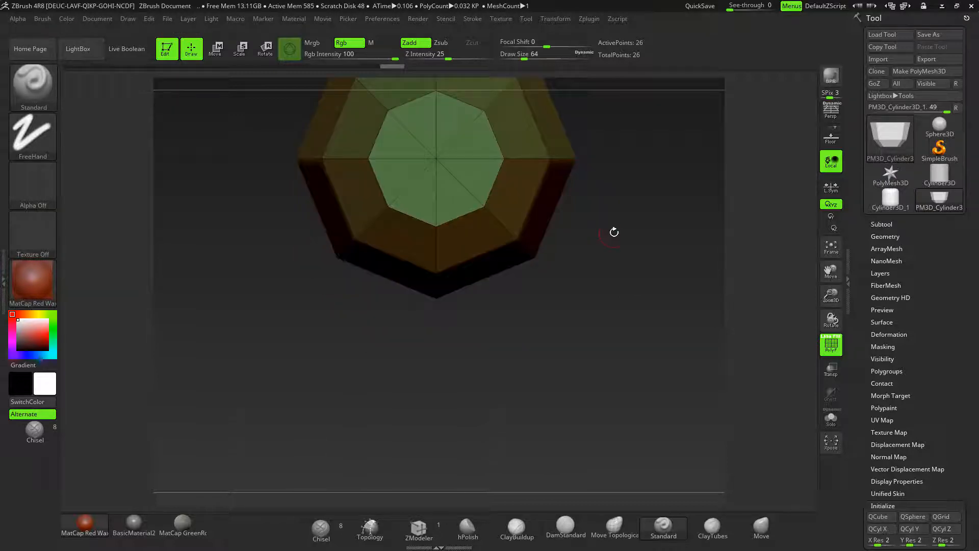
mouse_move(609, 341)
shift+mouse_down()
mouse_move(654, 447)
mouse_move(619, 466)
mouse_move(604, 300)
shift+mouse_up()
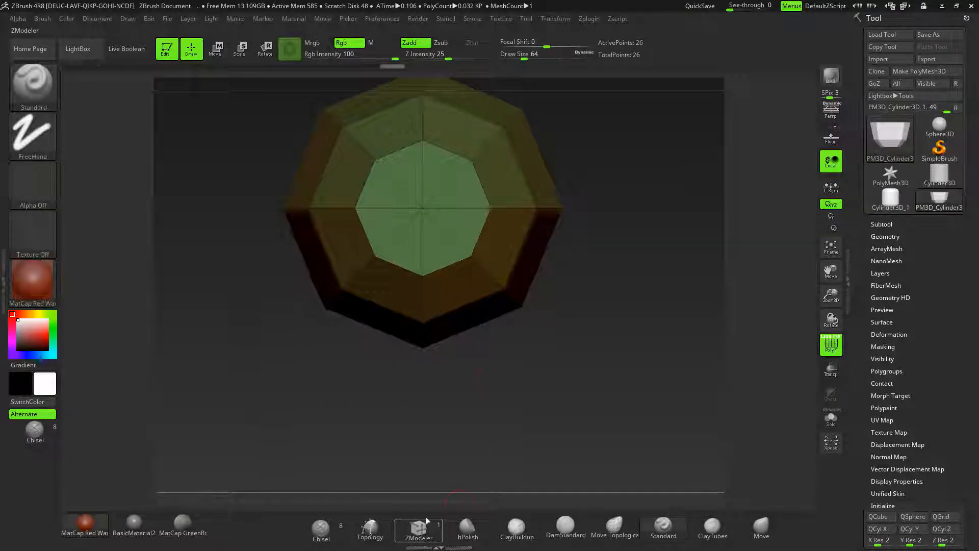
click(421, 534)
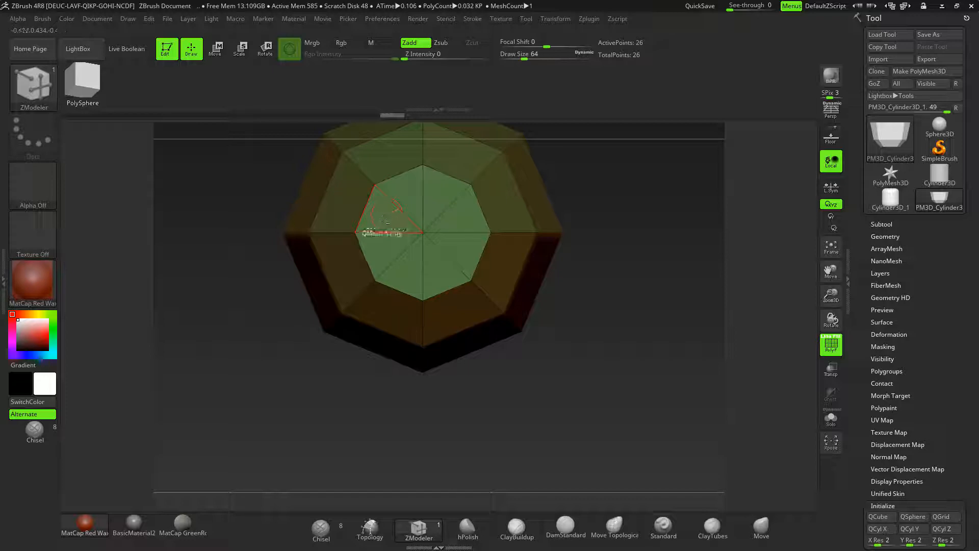
mouse_move(393, 204)
alt+mouse_down()
mouse_move(449, 195)
mouse_move(467, 252)
mouse_move(388, 253)
alt+mouse_up()
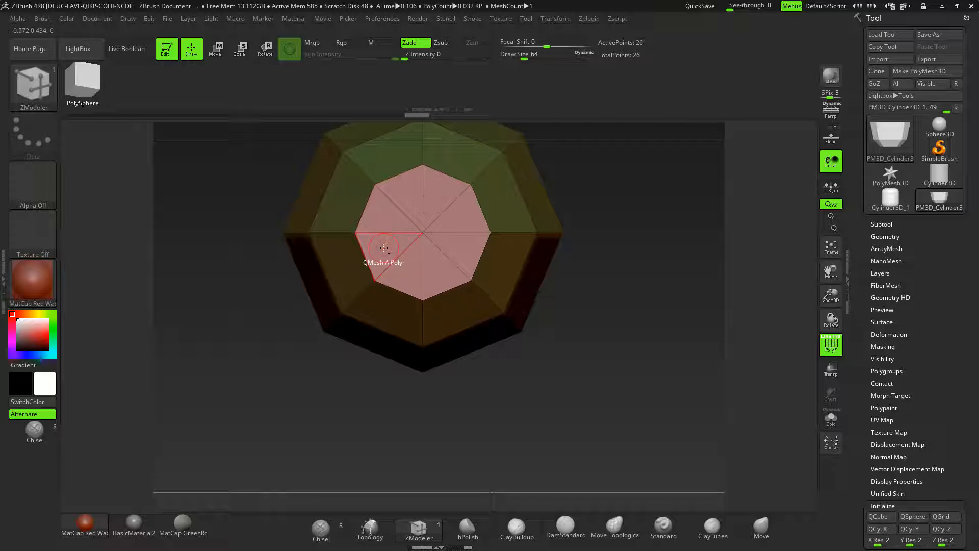
- Mark all triangles of the top cap as a polygroup with the ZModeler brush
drag(643, 306, 640, 332)
drag(607, 252, 623, 286)
drag(621, 241, 570, 376)
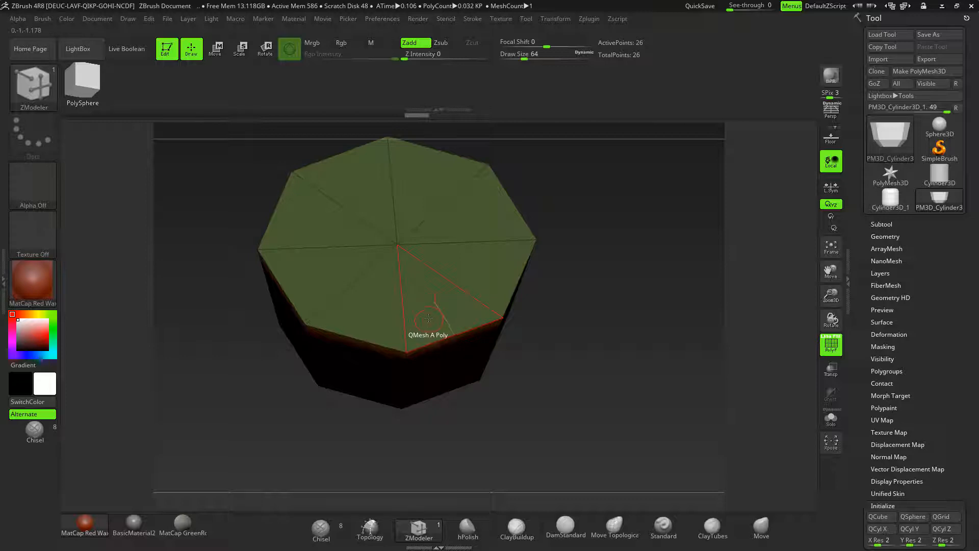
mouse_move(428, 313)
alt+mouse_down()
mouse_move(479, 270)
mouse_move(418, 189)
mouse_move(341, 231)
mouse_move(374, 301)
alt+mouse_up()
mouse_move(612, 293)
mouse_down()
mouse_move(624, 252)
mouse_move(617, 275)
mouse_move(633, 320)
mouse_up()
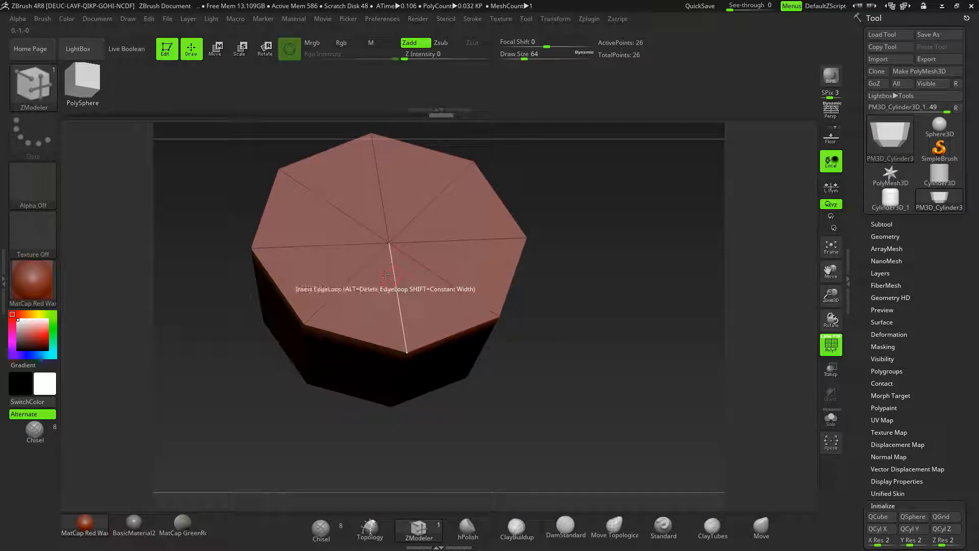
- Isolate the two caps, invert visibility to check the side walls, and return to showing only the caps
ctrl+shift+click(346, 274)
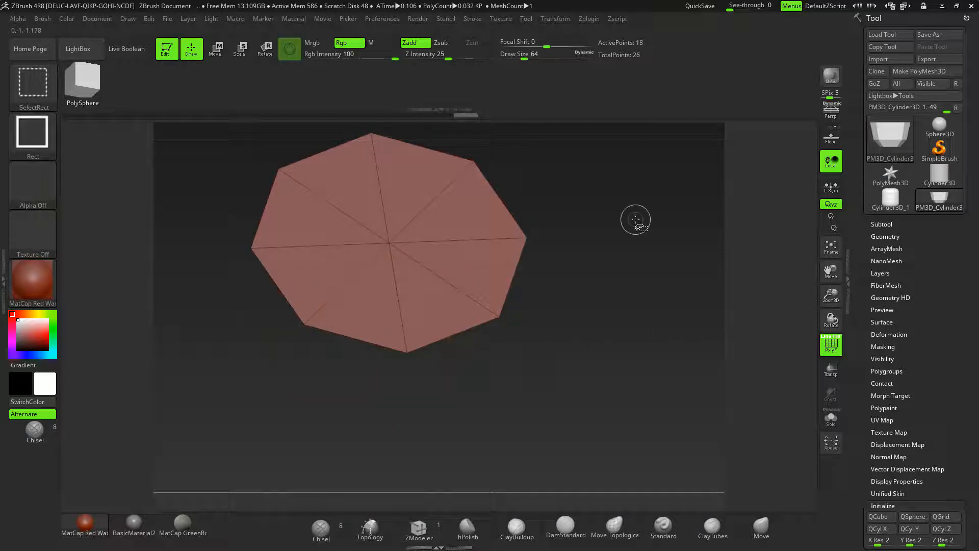
mouse_move(650, 202)
ctrl+shift+mouse_down()
mouse_move(666, 245)
mouse_move(666, 203)
mouse_move(666, 260)
mouse_move(651, 245)
mouse_move(648, 307)
ctrl+shift+mouse_up()
key(ctrl)
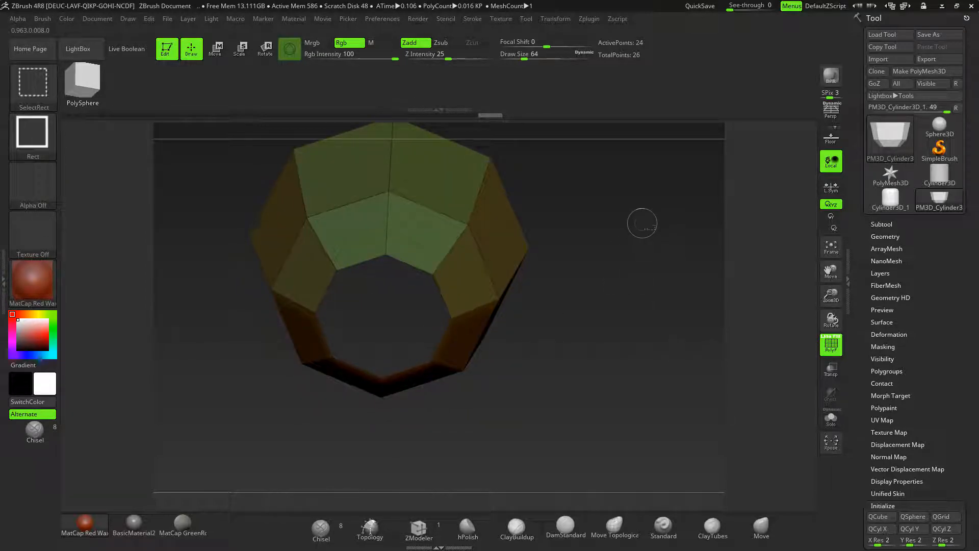
ctrl+shift+drag(642, 223, 682, 304)
drag(644, 343, 643, 378)
- Turn on double-sided display for the mesh
click(888, 481)
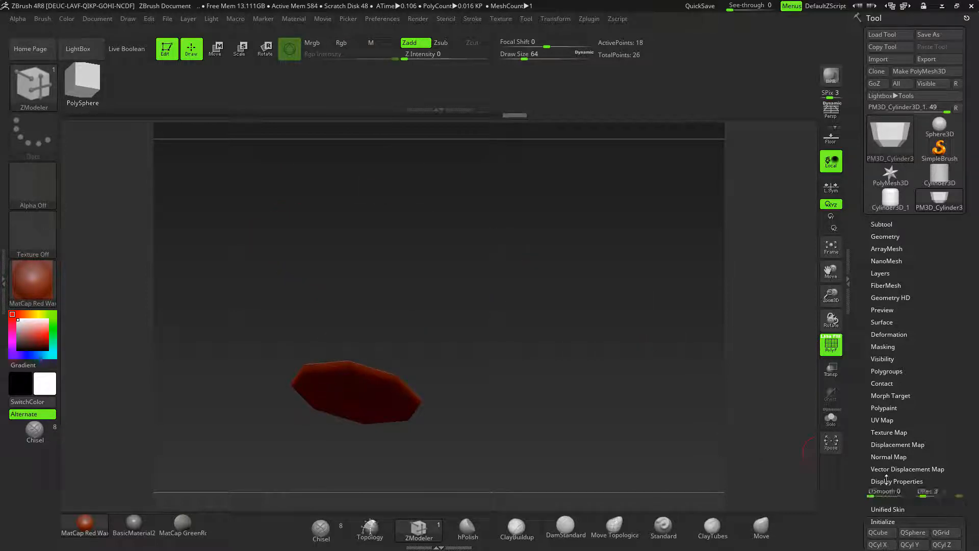
click(878, 516)
drag(615, 337, 618, 366)
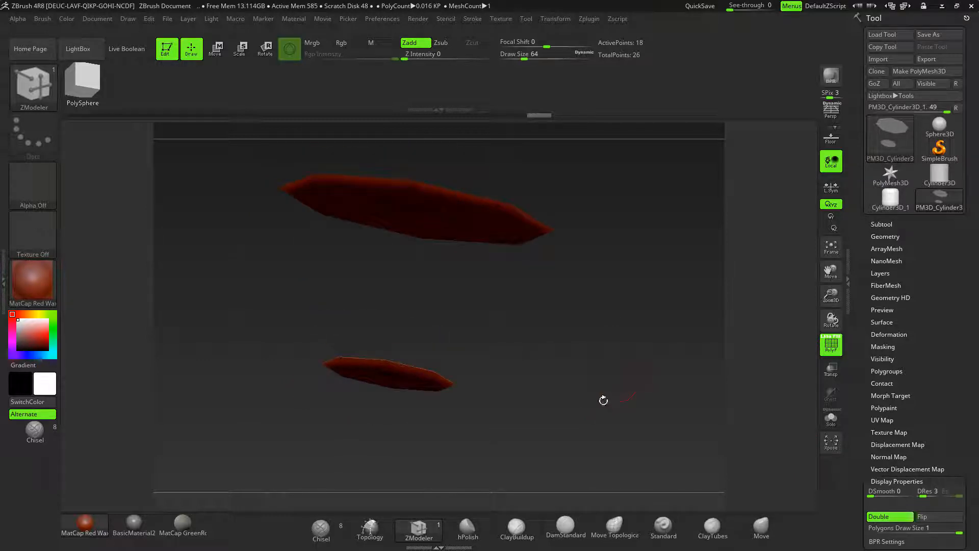
- Mask the lower cap, make it a polygroup separate from the upper cap, and clear the mask
ctrl+drag(568, 339, 252, 457)
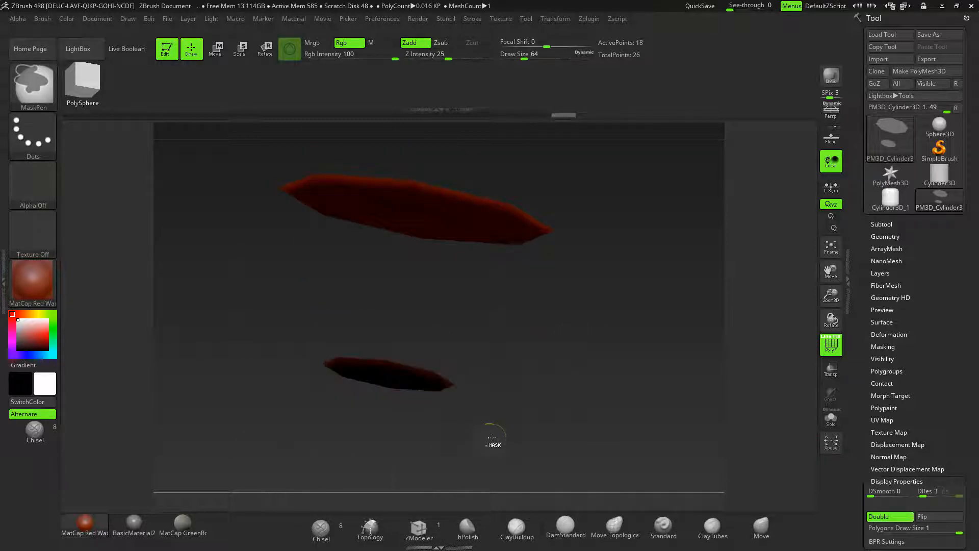
mouse_move(483, 433)
ctrl+mouse_down()
mouse_move(505, 432)
mouse_move(521, 339)
mouse_move(489, 341)
ctrl+mouse_up()
drag(577, 367, 579, 400)
key(ctrl)
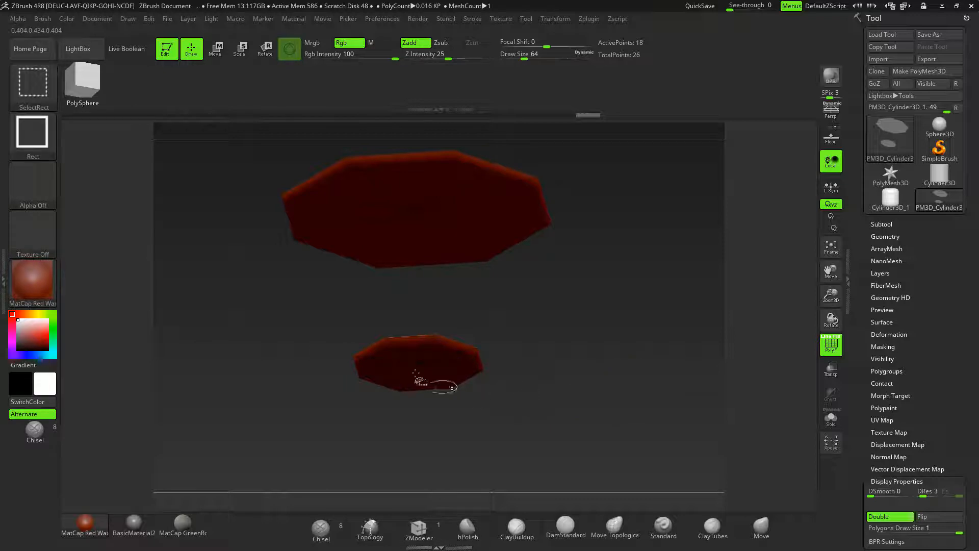
- Hide the lower cap and invert visibility so that only the top cap is hidden
ctrl+alt+shift+click(408, 380)
key(ctrl+shift)
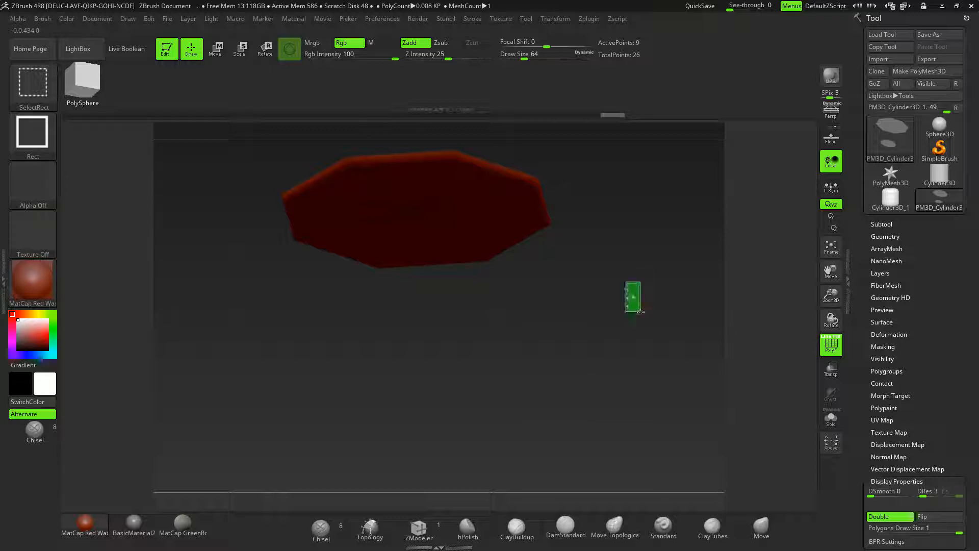
ctrl+shift+click(641, 313)
mouse_move(651, 286)
mouse_down()
mouse_move(643, 393)
mouse_move(642, 326)
mouse_move(732, 335)
mouse_up()
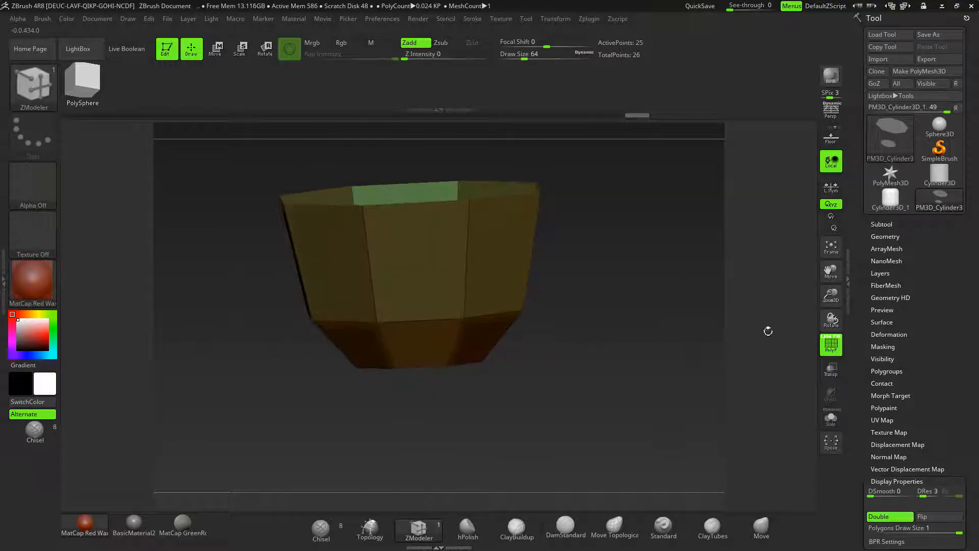
- Delete the hidden top cap from the mesh using the Modify Topology options, leaving the cup open
click(884, 236)
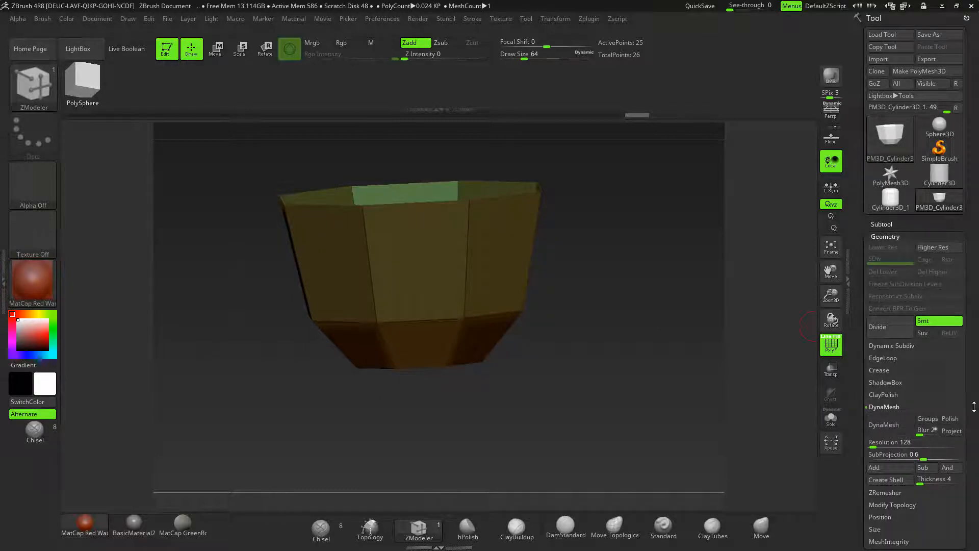
scroll(974, 407, down, 5)
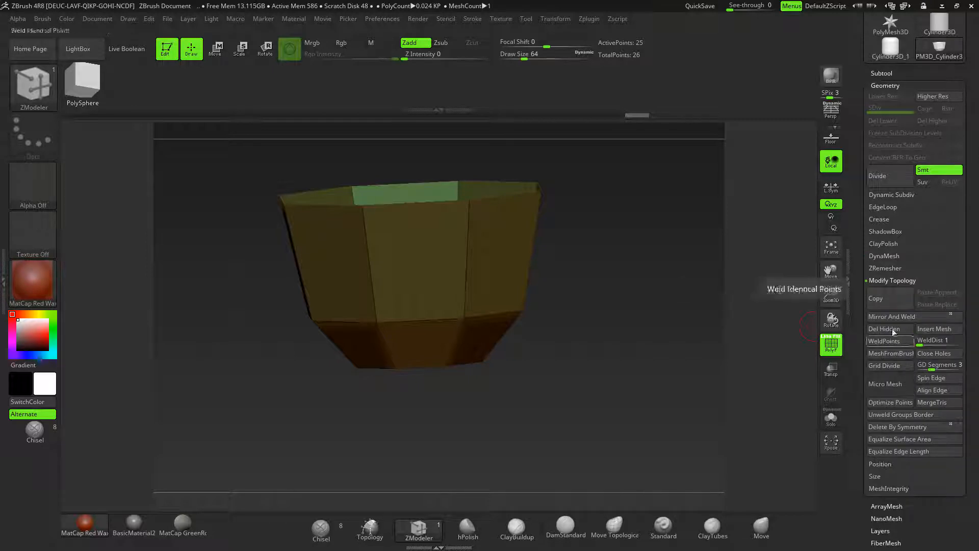
click(874, 341)
- Give the cup's shell thickness with ZModeler's QMesh polygon action, using All Polygons as the target
drag(603, 335, 579, 348)
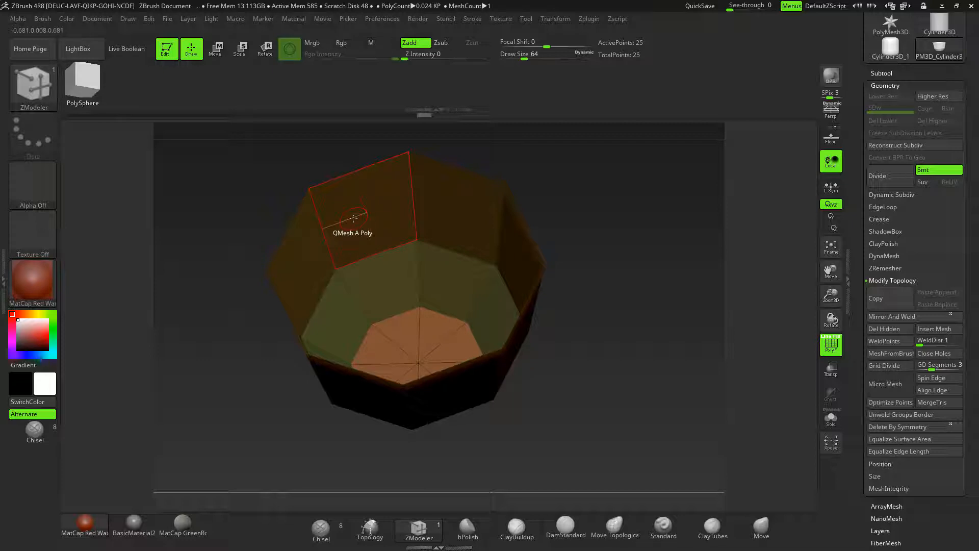
right_click(359, 232)
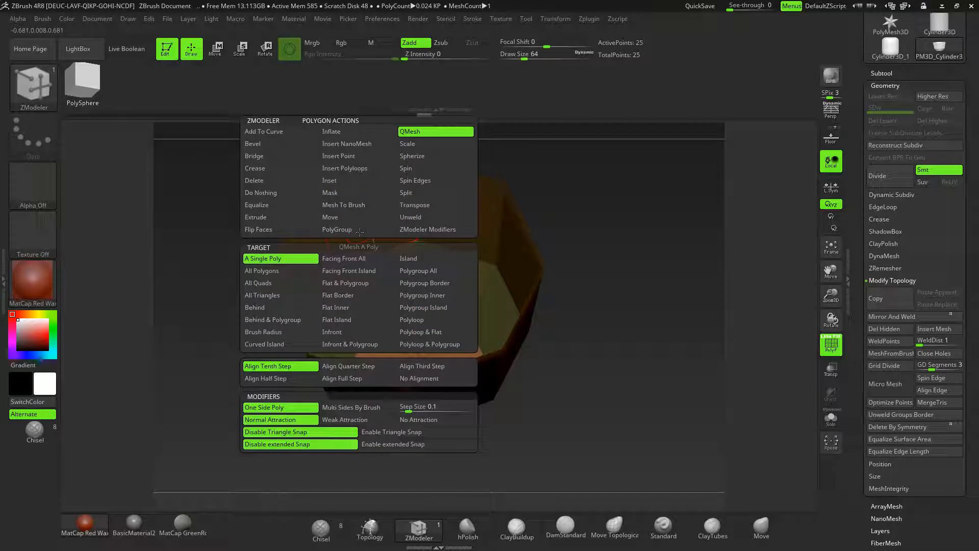
click(285, 270)
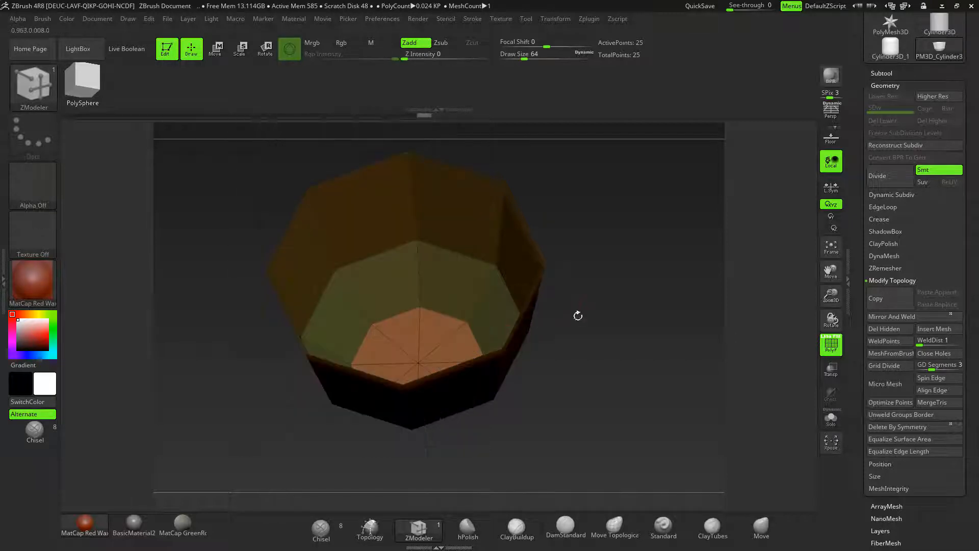
drag(349, 218, 374, 235)
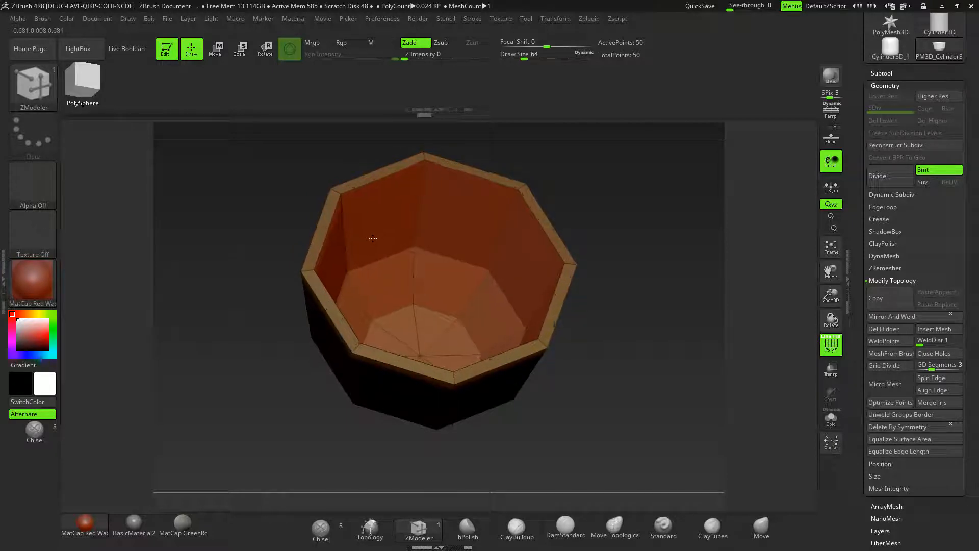
drag(642, 293, 636, 319)
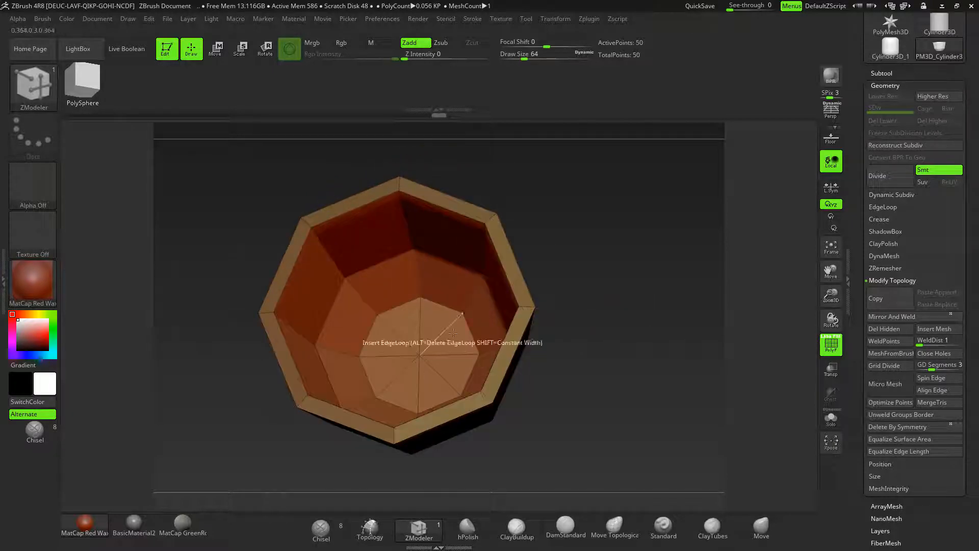
- Mask everything except the cup's base, widen the base slightly with the gizmo, and clear the mask
drag(560, 398, 407, 255)
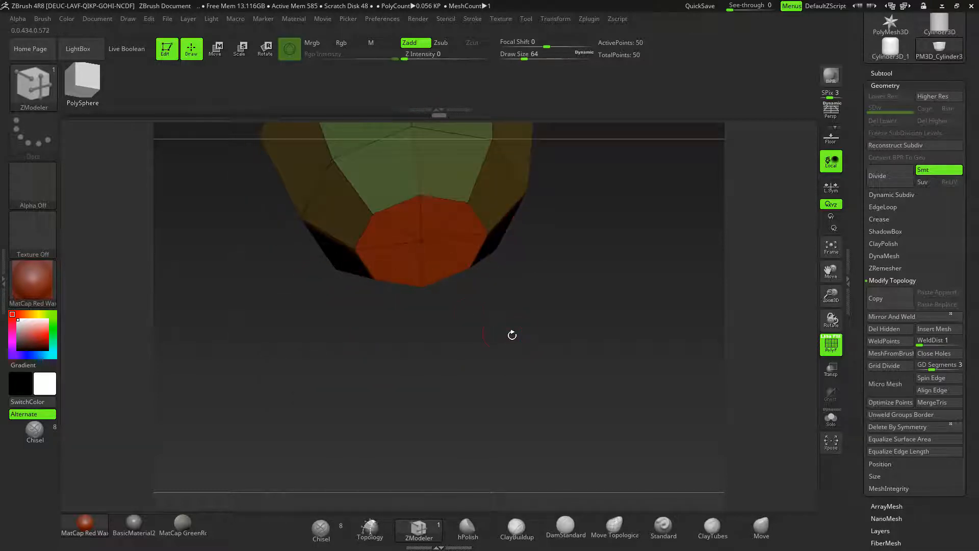
drag(544, 327, 563, 401)
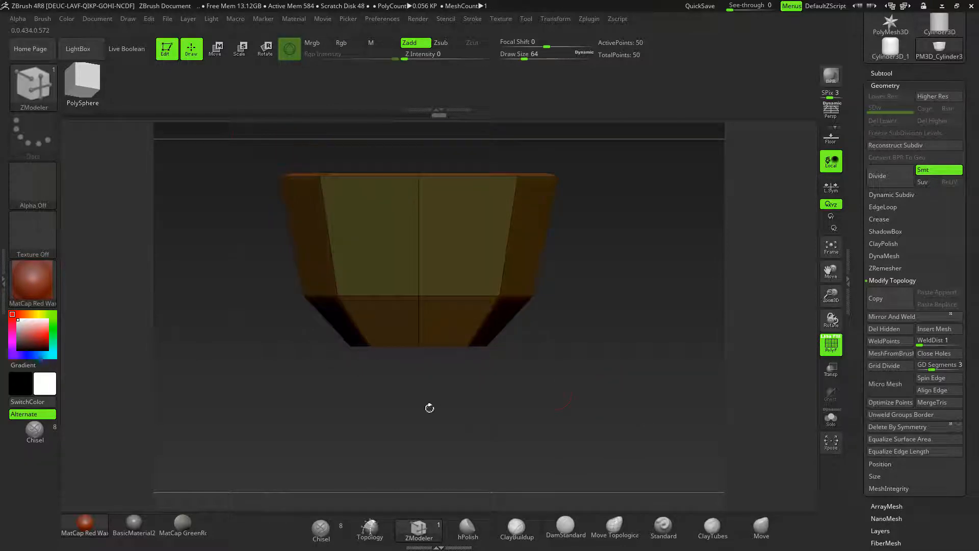
click(214, 48)
key(ctrl)
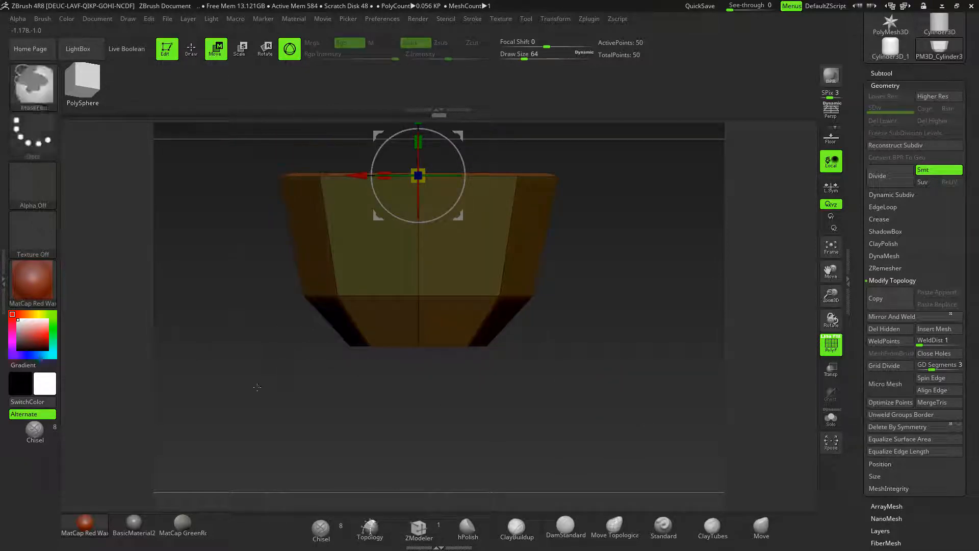
ctrl+drag(537, 316, 552, 309)
ctrl+click(615, 269)
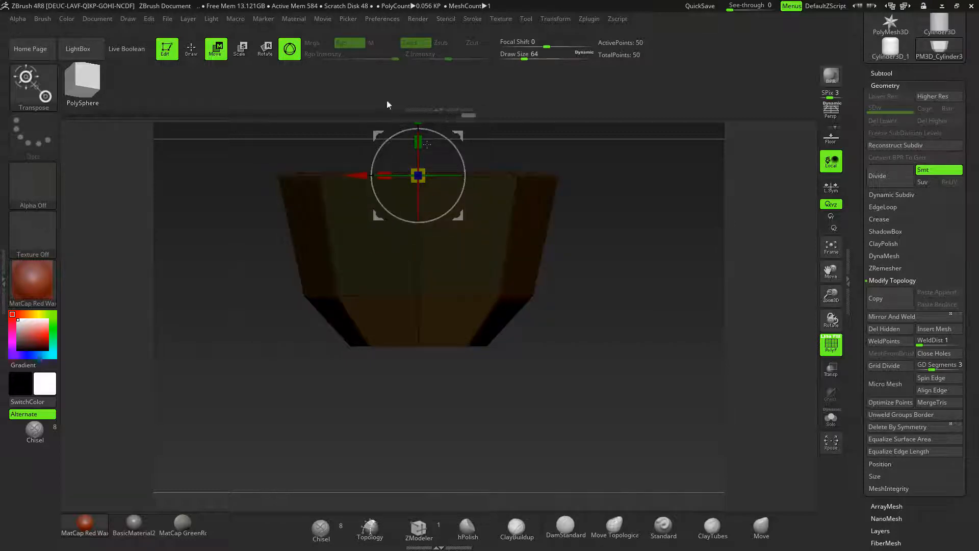
alt+drag(613, 212, 600, 258)
click(392, 141)
drag(407, 385, 430, 388)
drag(405, 330, 405, 317)
click(194, 53)
mouse_move(611, 289)
ctrl+mouse_down()
mouse_move(629, 409)
mouse_move(629, 352)
mouse_move(601, 420)
mouse_move(606, 361)
ctrl+mouse_up()
- Extrude the underside of the cup downward in three short stages with QMesh targeting Polyloop & Polygroup
drag(612, 413, 617, 334)
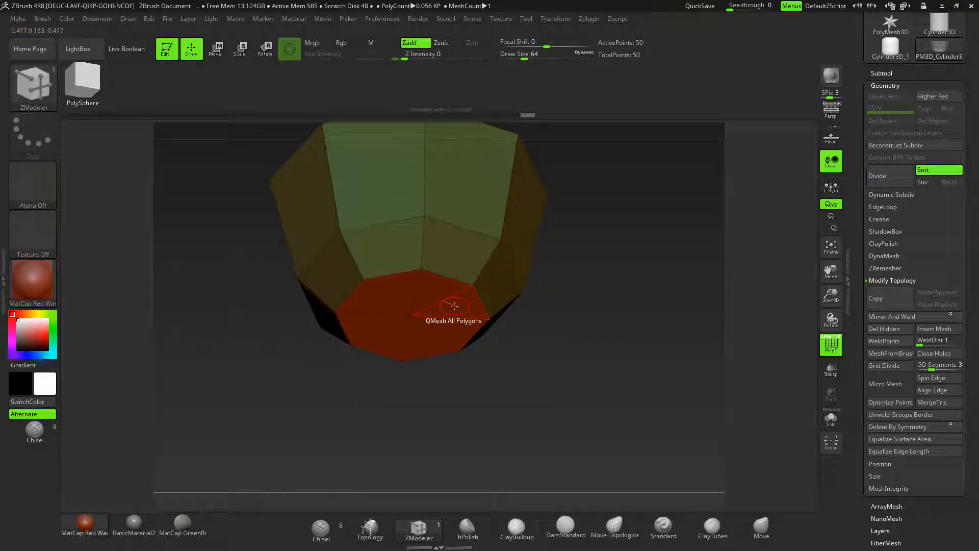
key(space)
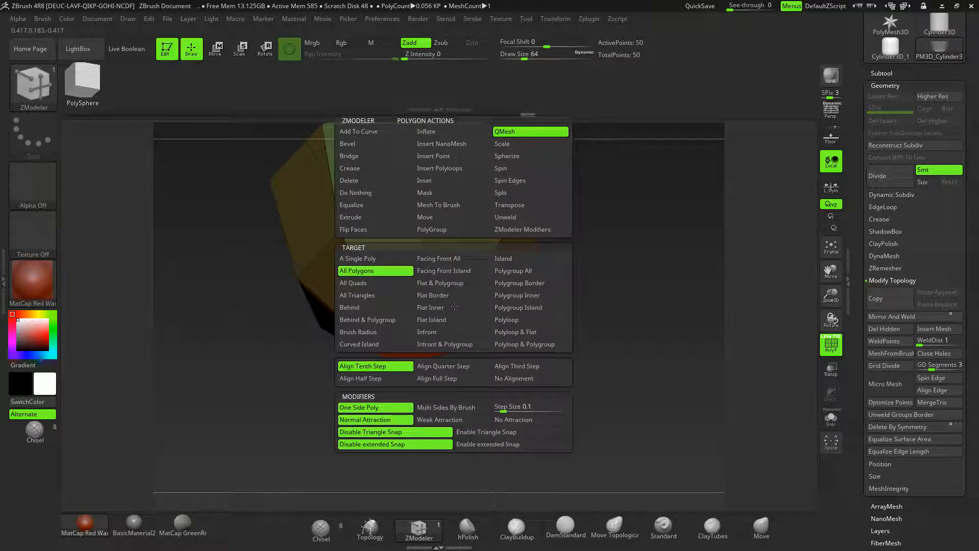
click(509, 344)
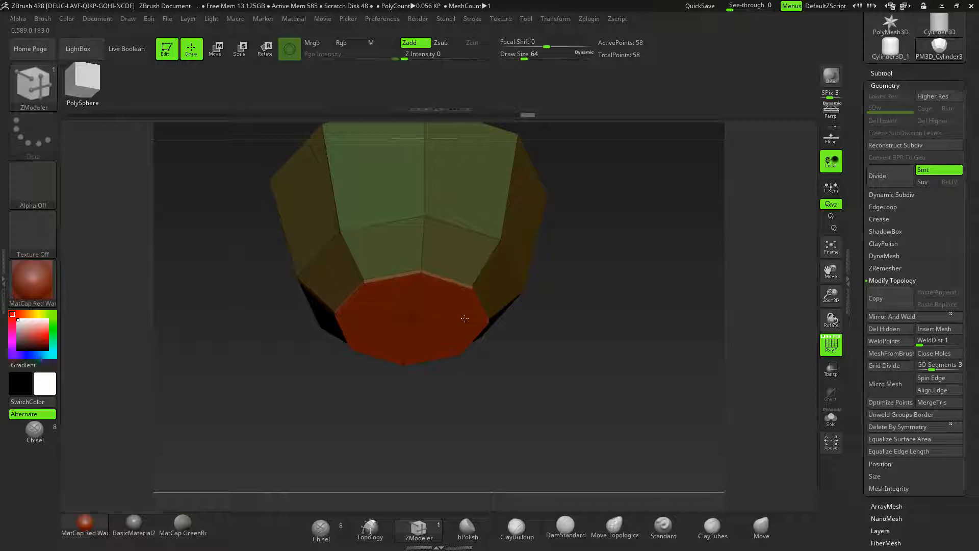
drag(577, 356, 519, 355)
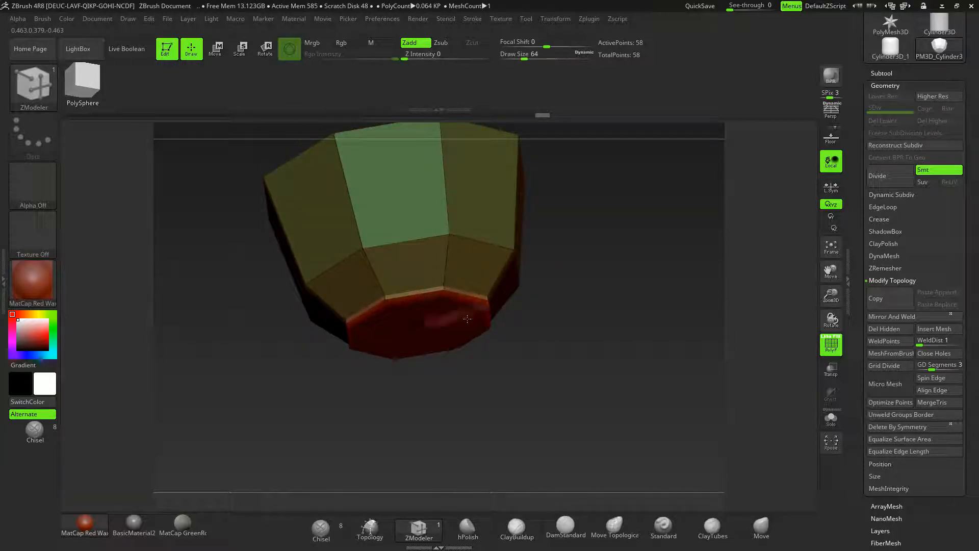
key(ctrl)
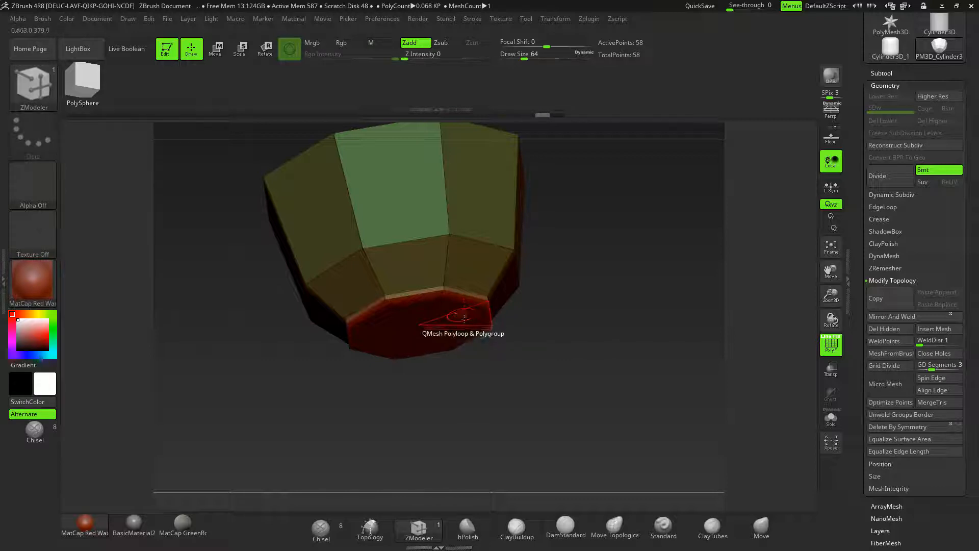
click(465, 324)
drag(465, 323, 464, 325)
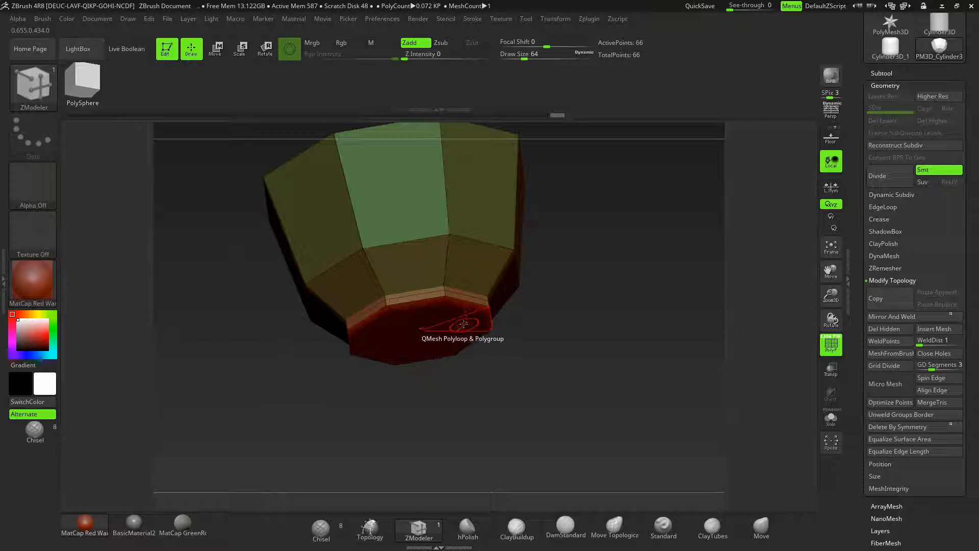
drag(464, 324, 525, 372)
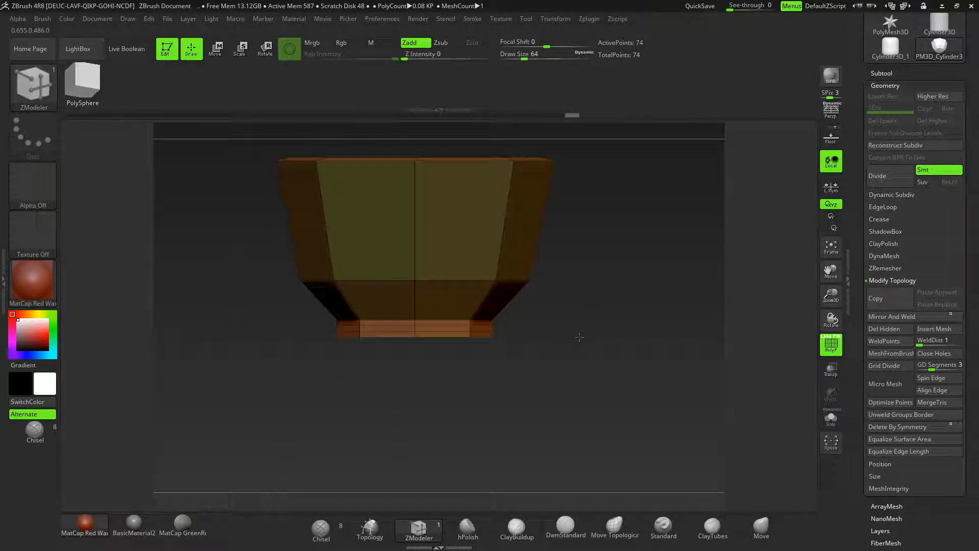
- Mask all but the lowest part of the base, scale it outward into a wide foot, lower it slightly, and clear the mask
click(216, 51)
ctrl+drag(265, 409, 536, 333)
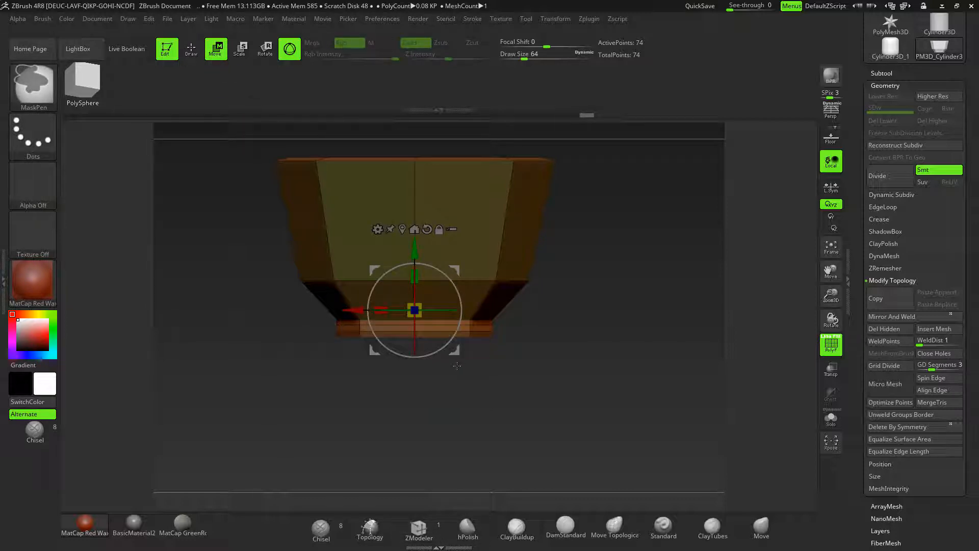
ctrl+click(573, 298)
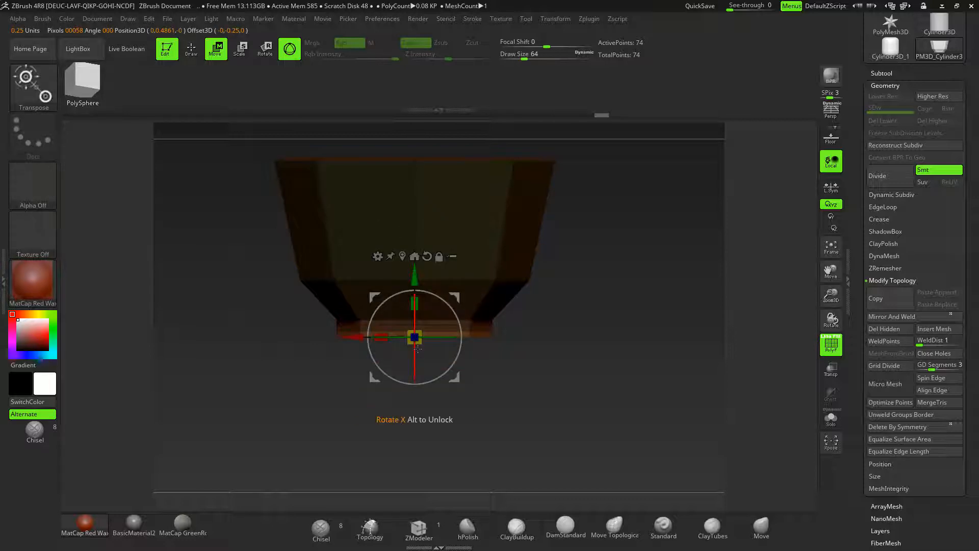
drag(417, 348, 452, 350)
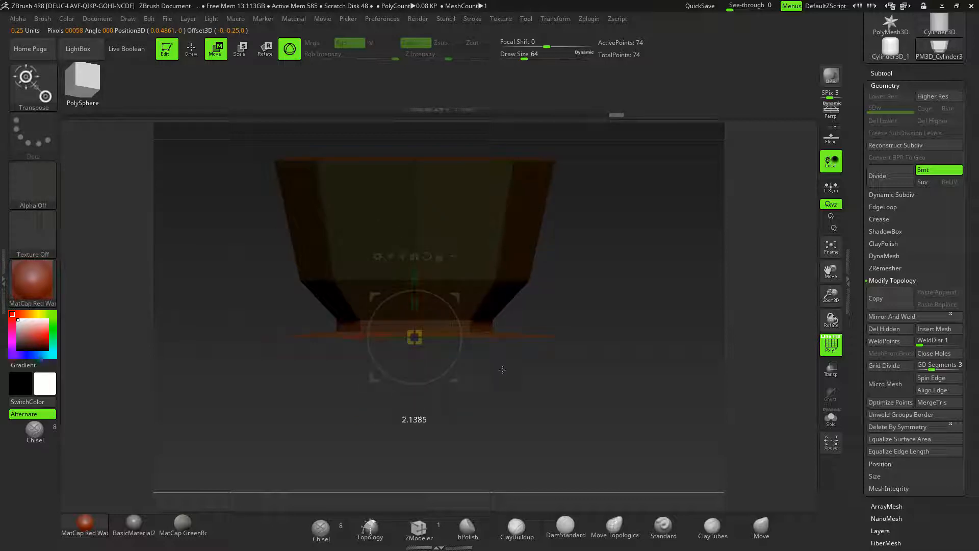
drag(515, 378, 497, 367)
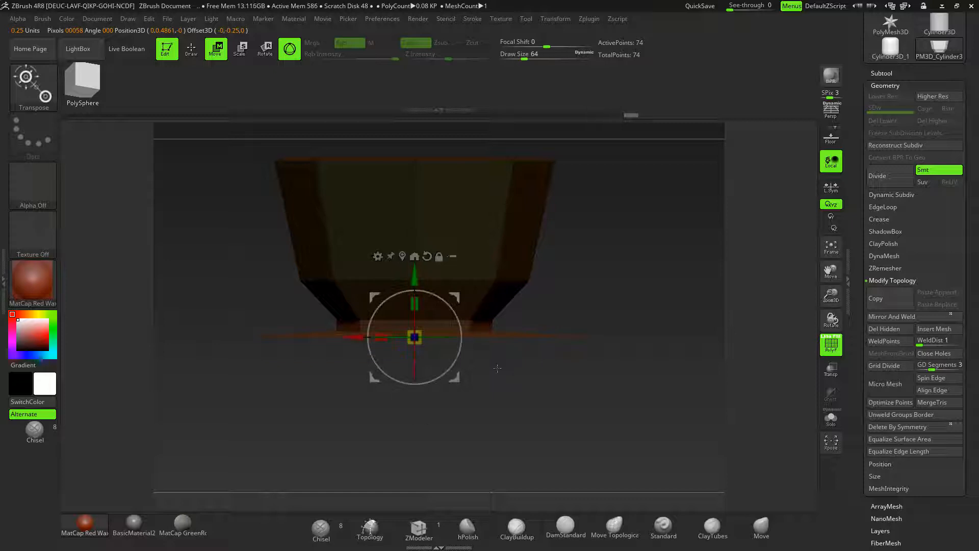
drag(414, 279, 415, 282)
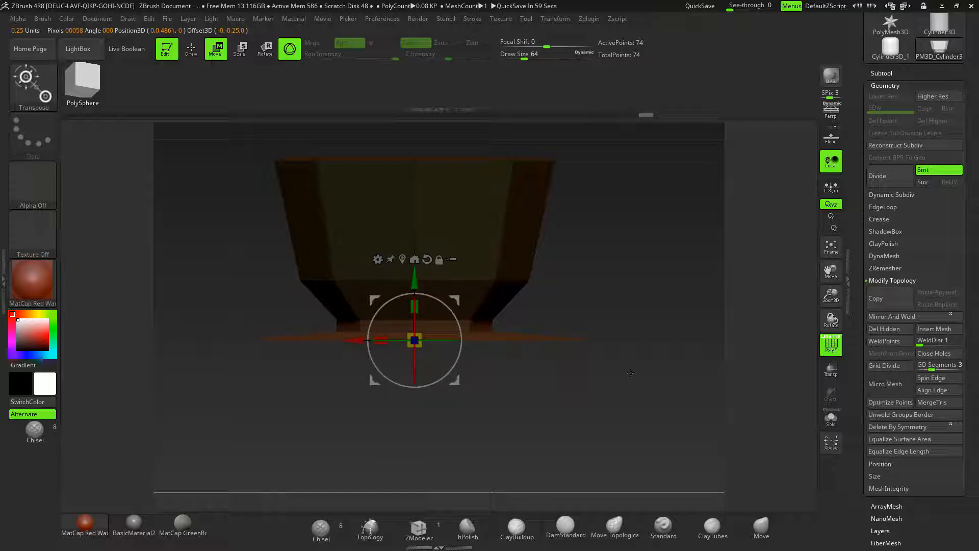
mouse_move(636, 376)
mouse_down()
mouse_move(636, 255)
mouse_move(638, 306)
mouse_move(620, 314)
mouse_move(648, 312)
mouse_move(637, 315)
mouse_up()
drag(408, 389, 382, 375)
mouse_move(632, 327)
mouse_down()
mouse_move(641, 355)
mouse_move(572, 306)
mouse_up()
key(q)
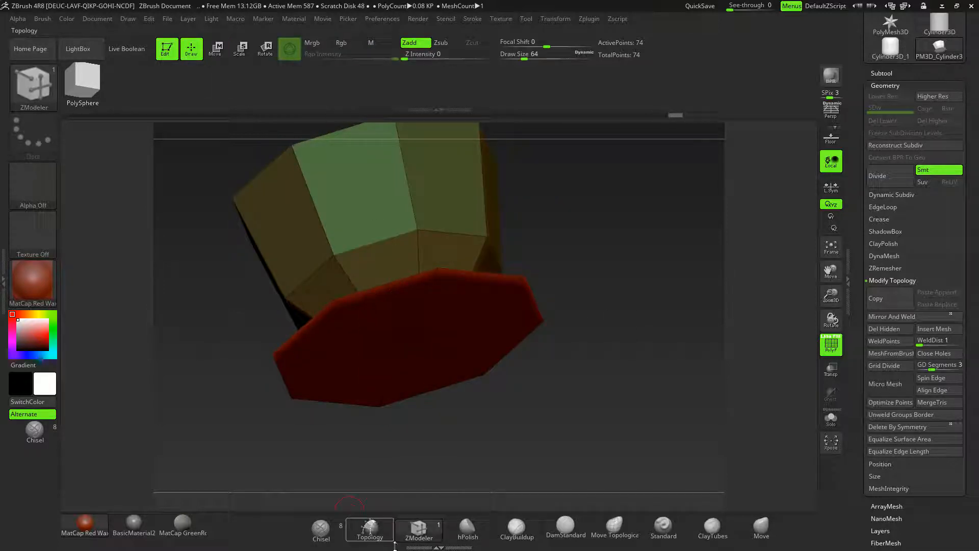
- Extrude the underside of the wide foot downward with QMesh to thicken it into a slab
drag(541, 420, 559, 418)
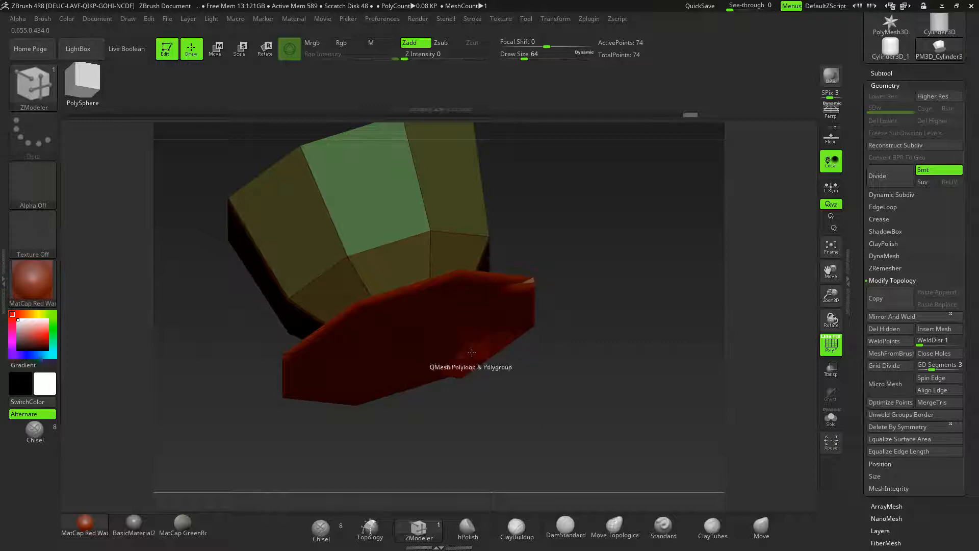
key(space)
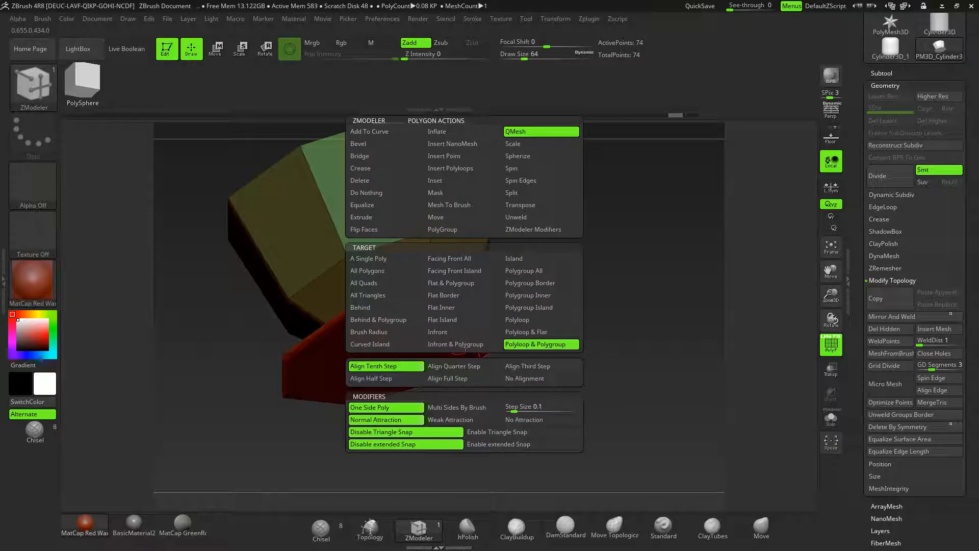
drag(559, 363, 655, 347)
drag(608, 391, 558, 400)
- Insert an edge loop just below the cup's rim and extrude the upper band outward to form a lip
mouse_move(636, 389)
mouse_down()
mouse_move(631, 419)
mouse_move(658, 370)
mouse_move(623, 324)
mouse_move(649, 367)
mouse_move(586, 323)
mouse_move(637, 340)
mouse_move(645, 363)
mouse_up()
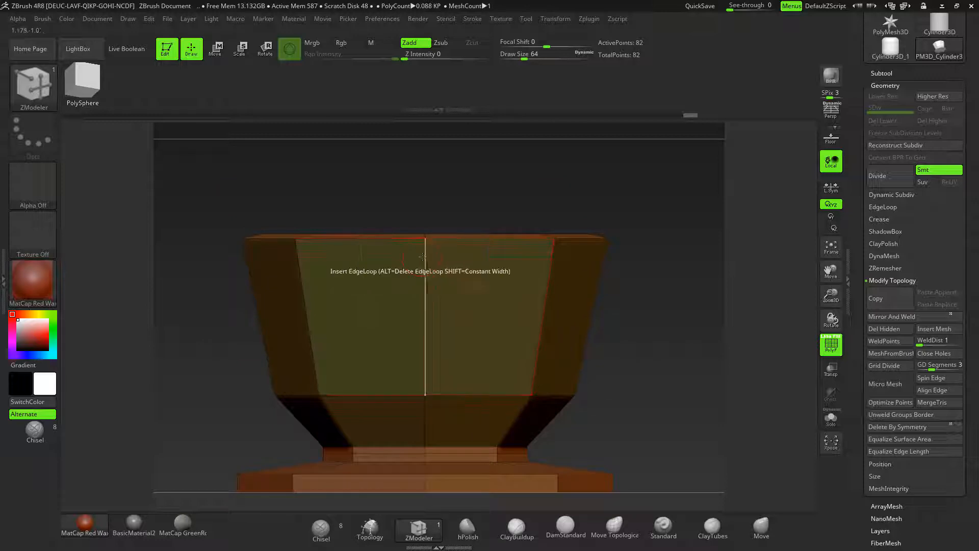
drag(643, 304, 613, 313)
drag(653, 364, 635, 346)
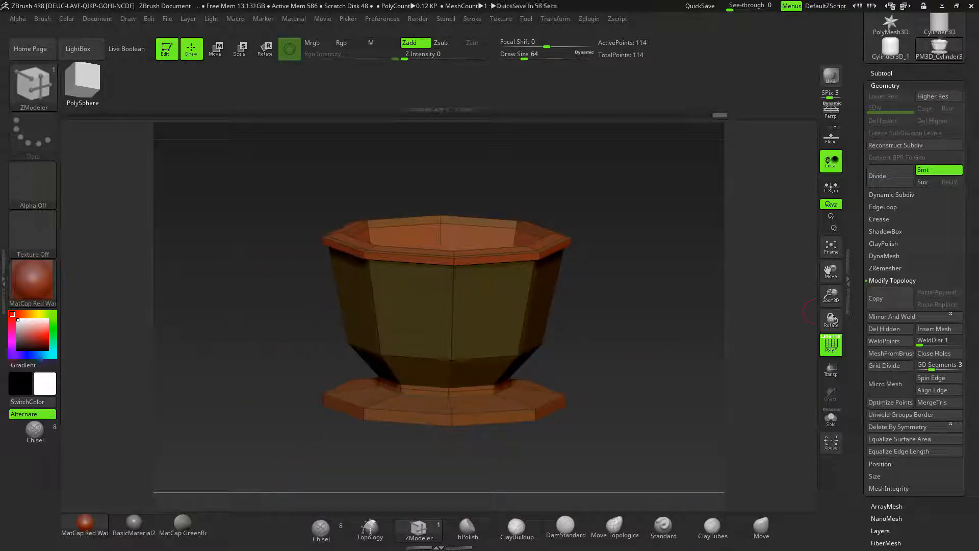
- Switch to Photos to examine the cup hat in the frog reference image, and return to ZBrush
key(alt+Tab)
drag(736, 48, 567, 19)
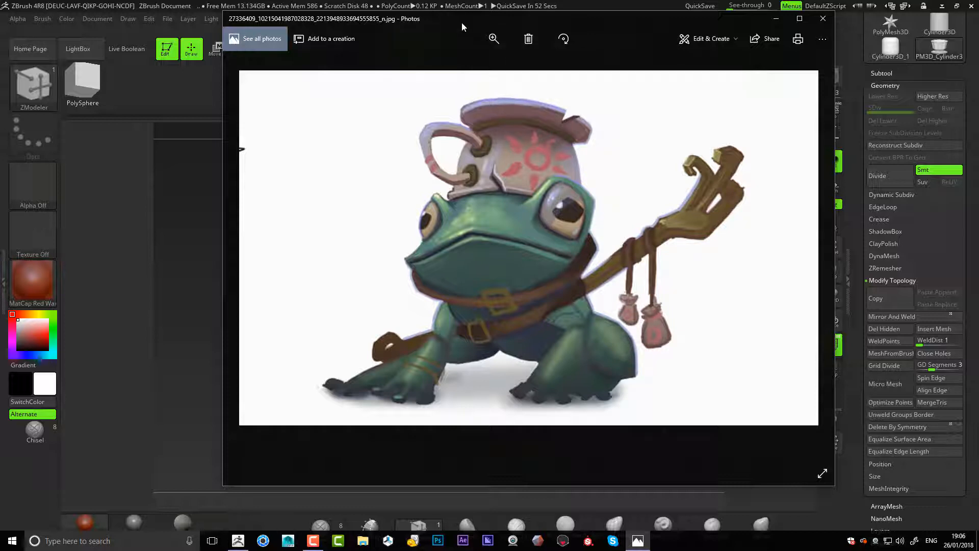
drag(463, 27, 555, 31)
key(alt+Tab)
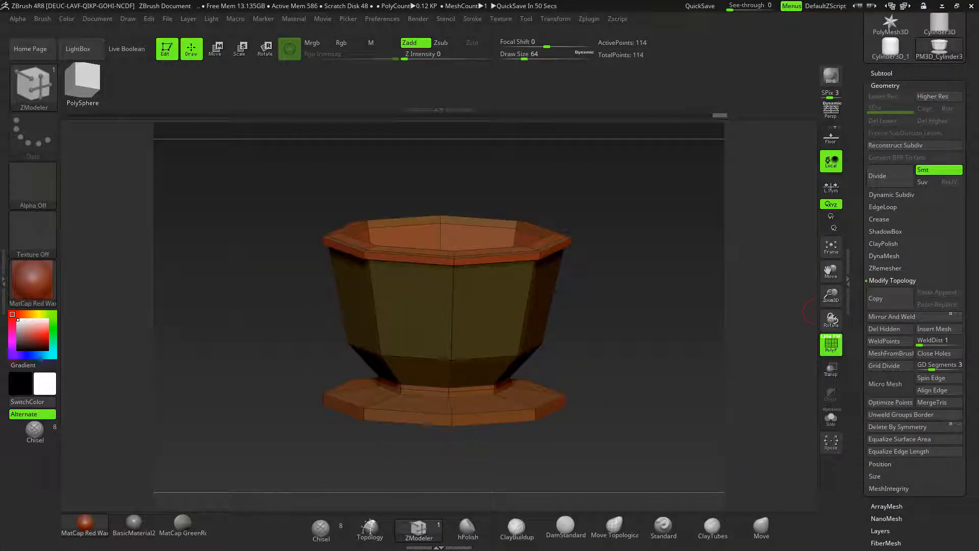
- Delete the existing edge loop around the neck above the foot and insert two loops near the neck's upper and lower edges
drag(580, 374, 687, 222)
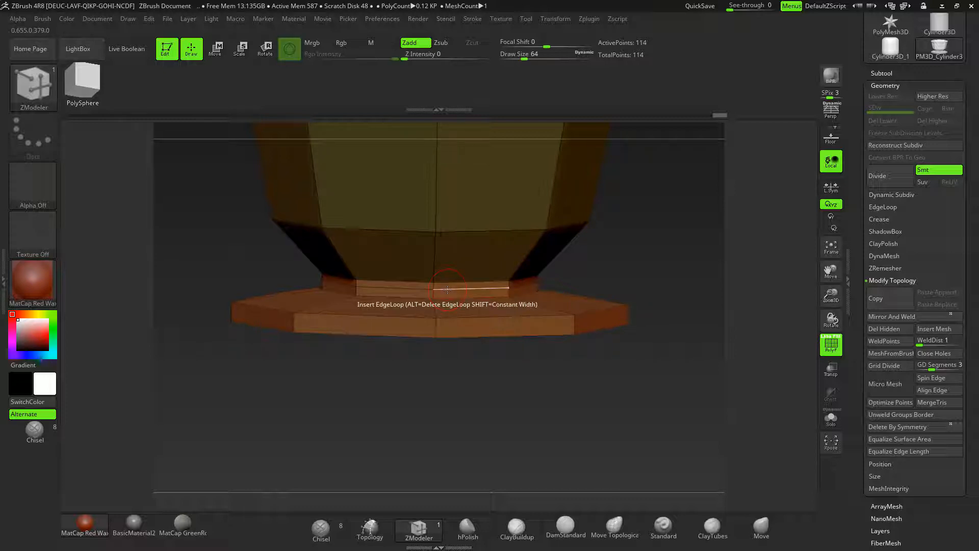
key(space)
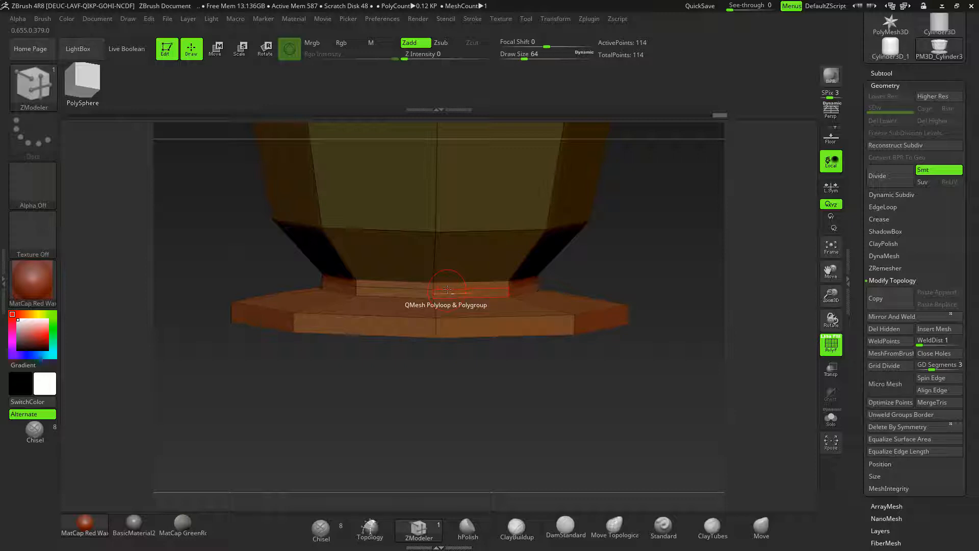
alt+click(445, 289)
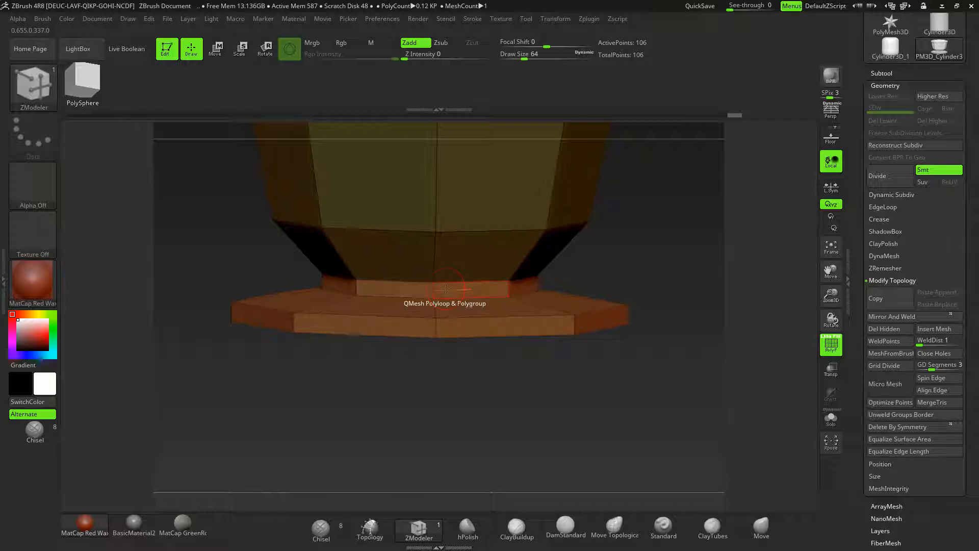
alt+drag(671, 272, 671, 331)
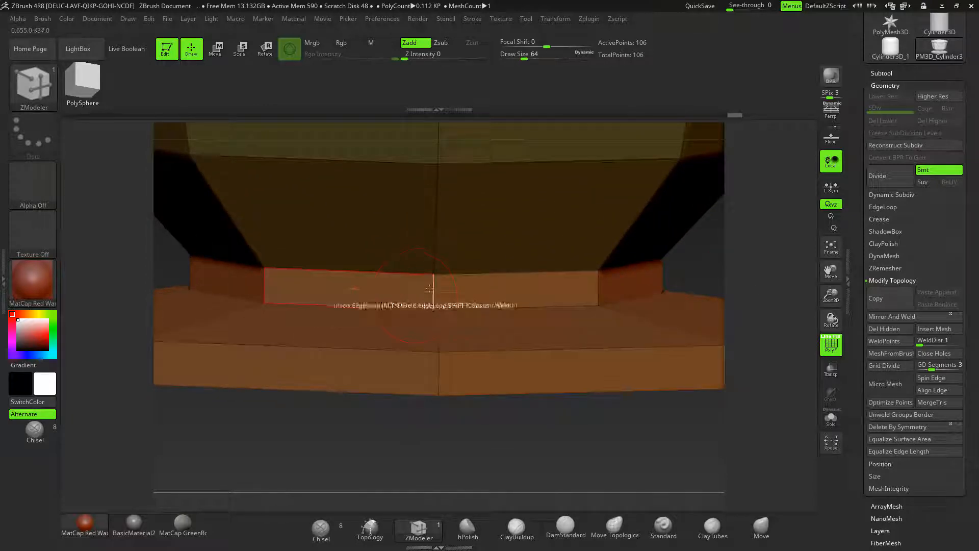
mouse_move(430, 289)
mouse_down()
mouse_move(433, 279)
mouse_move(434, 305)
mouse_up()
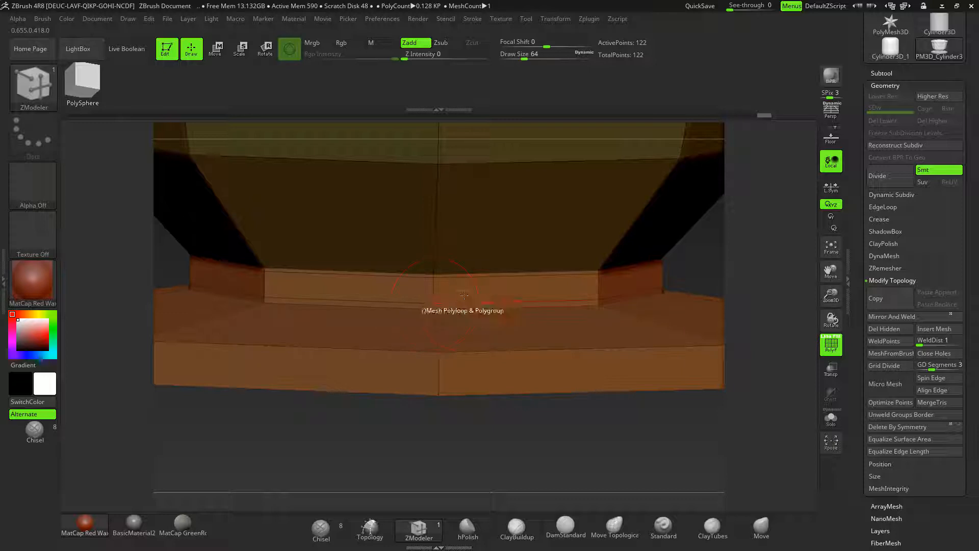
- Mark all faces of the narrow band around the neck and extrude them outward with QMesh into a thin protruding ring
ctrl+right_drag(548, 478, 472, 434)
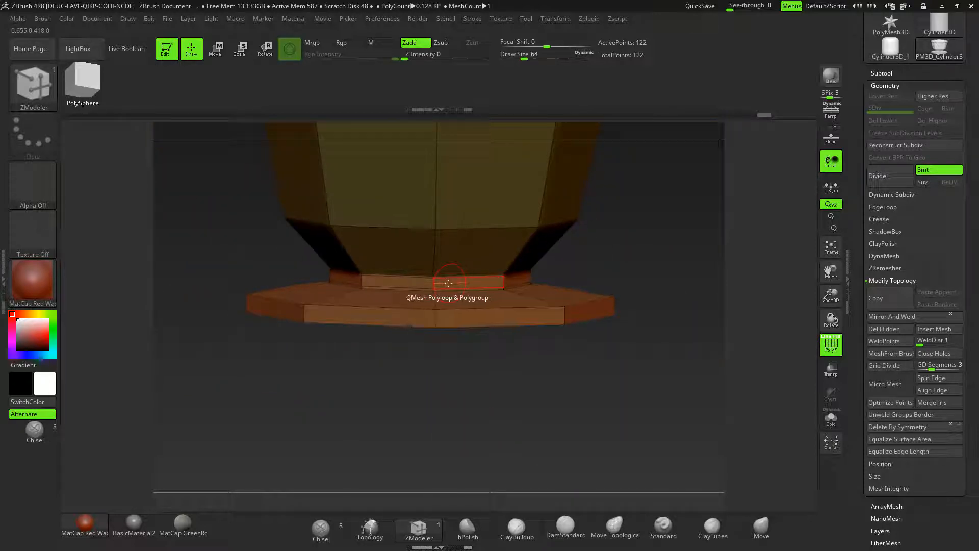
alt+drag(449, 284, 404, 283)
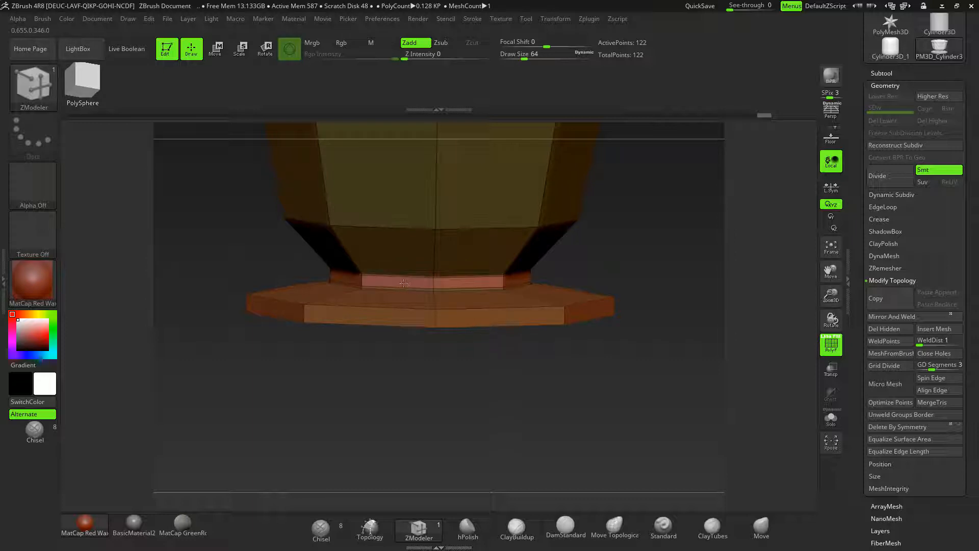
drag(352, 368, 411, 369)
drag(306, 332, 269, 292)
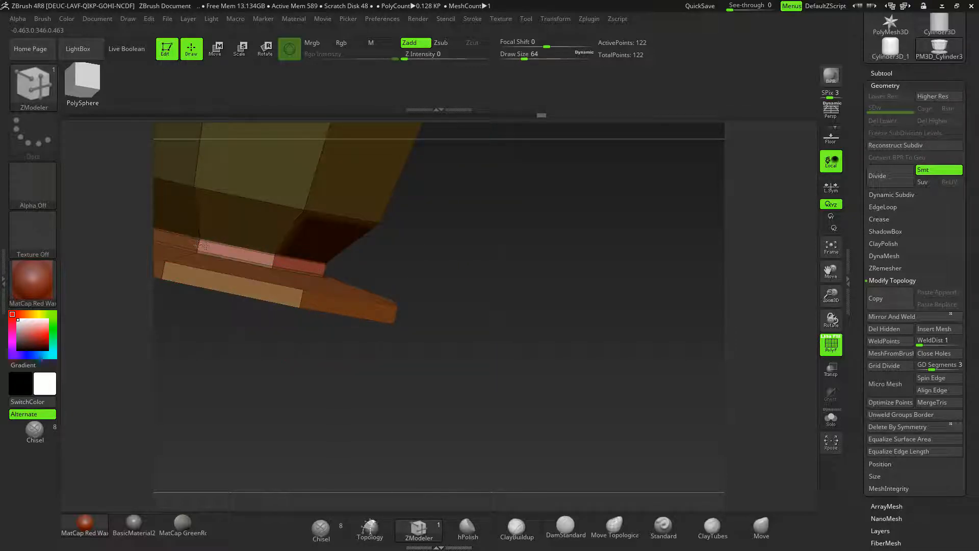
drag(253, 381, 394, 325)
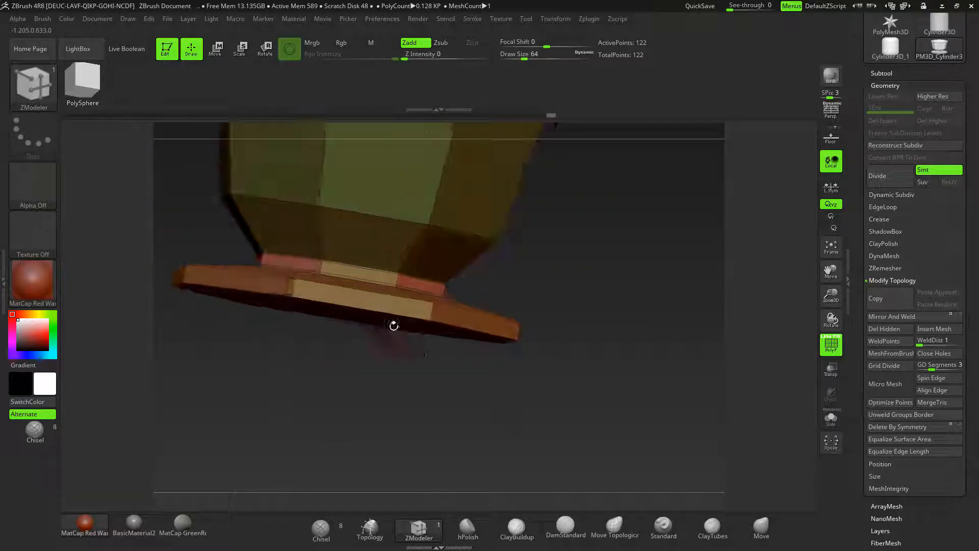
shift+drag(590, 363, 588, 408)
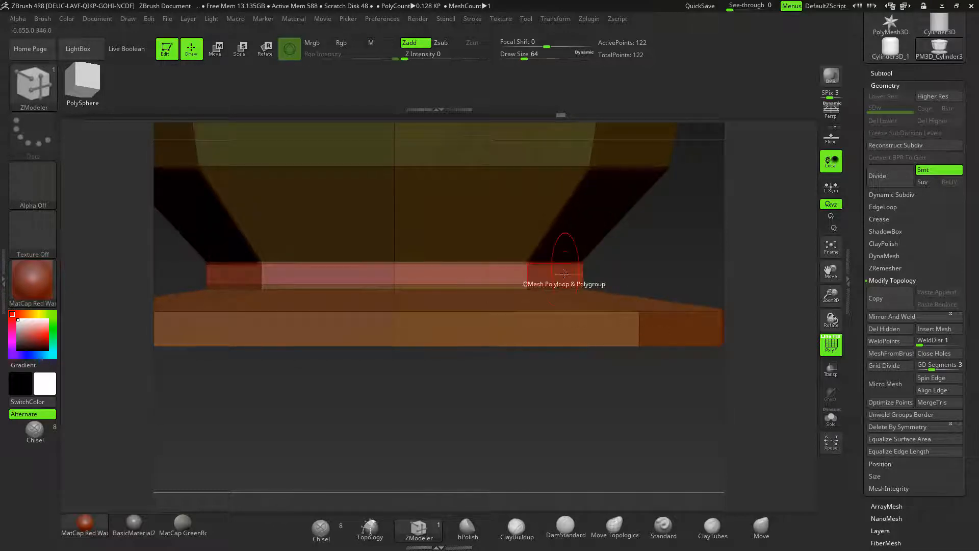
key(space)
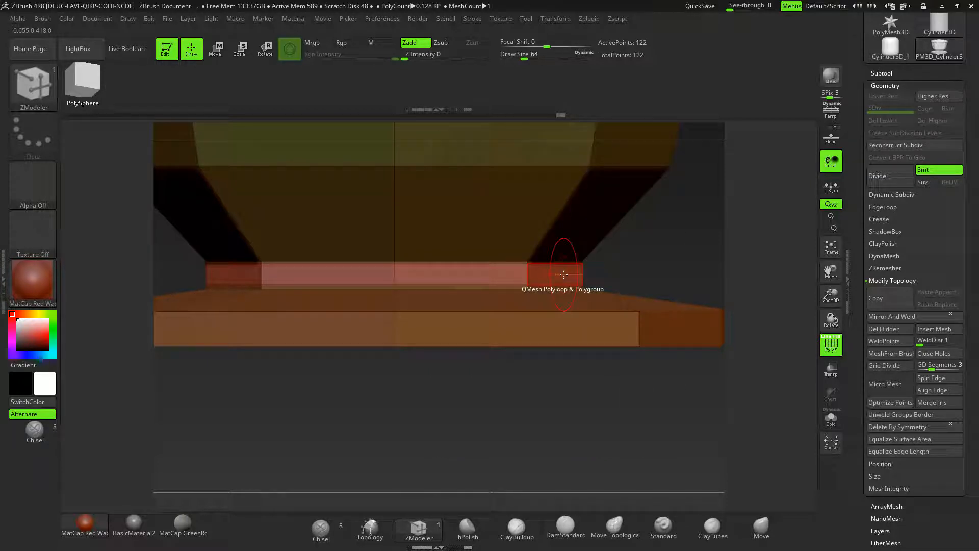
click(569, 276)
drag(569, 275, 573, 276)
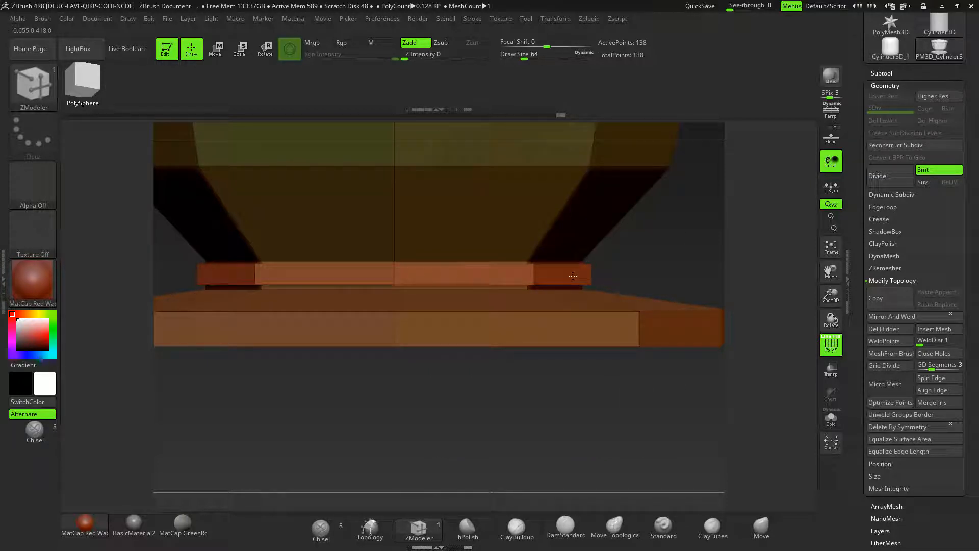
- Set the ZModeler edge action to Bevel with the EdgeLoop Complete target and bevel the neck ring's upper and lower edges
drag(652, 274, 602, 306)
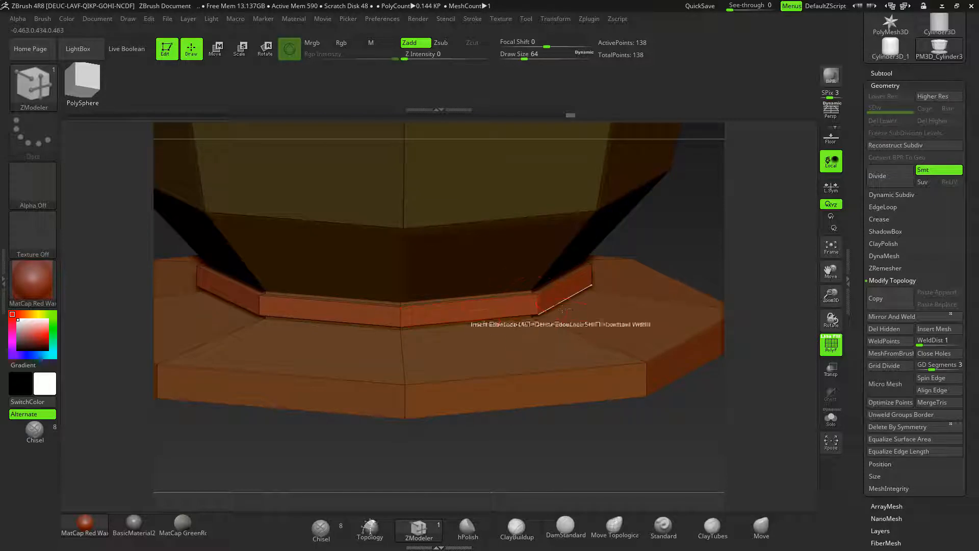
key(ctrl)
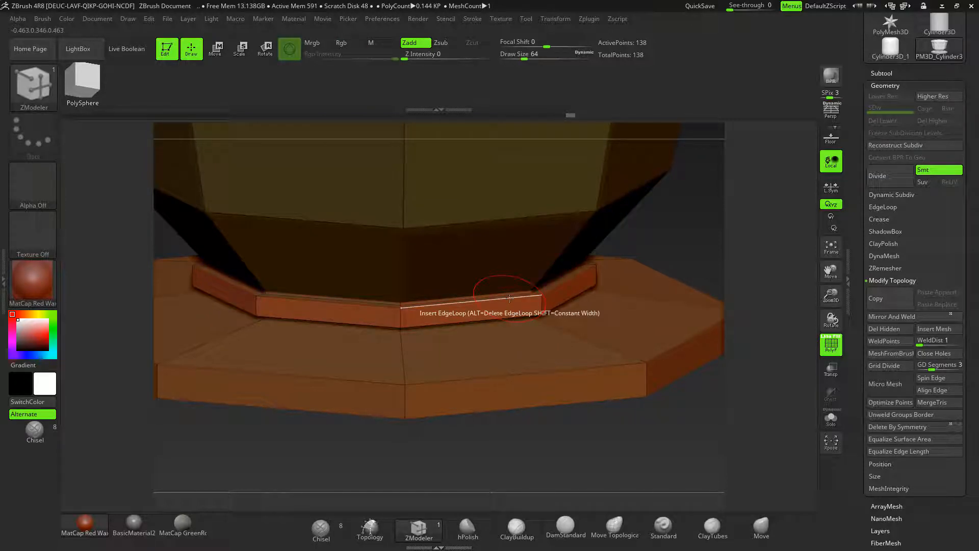
key(space)
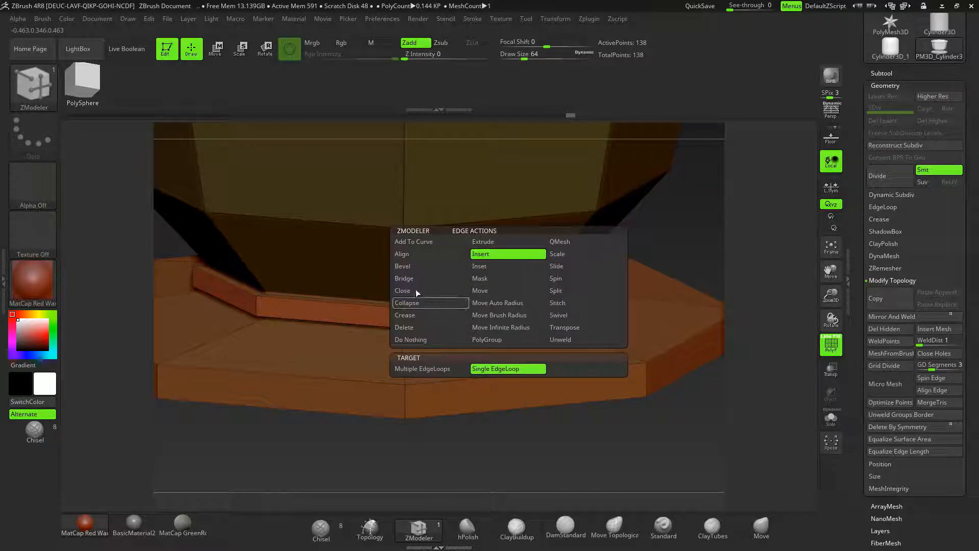
click(416, 267)
click(422, 370)
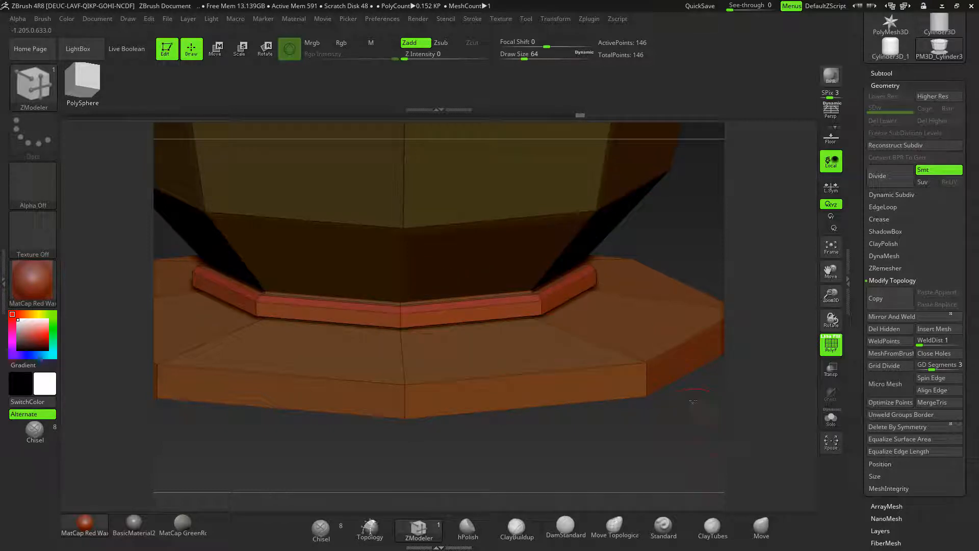
drag(698, 423, 525, 330)
drag(675, 315, 533, 334)
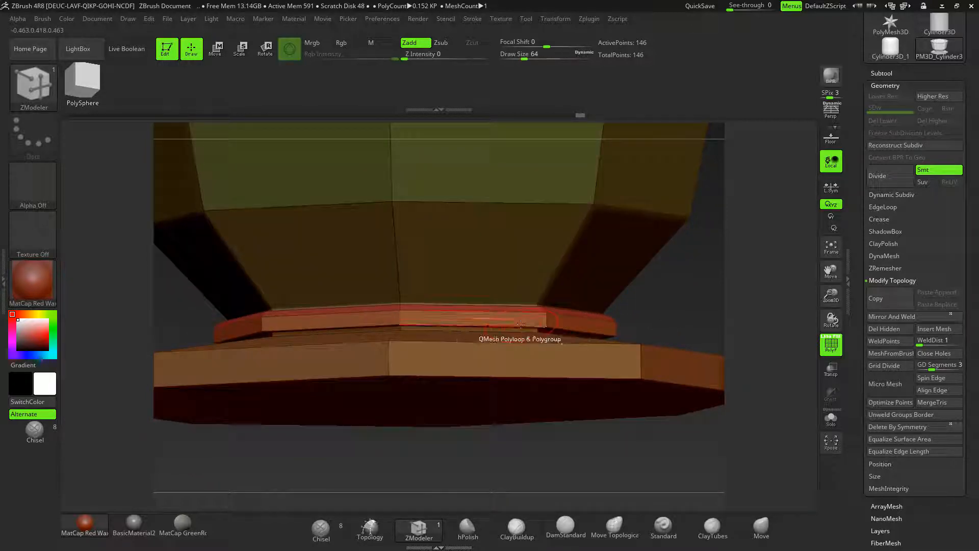
click(523, 326)
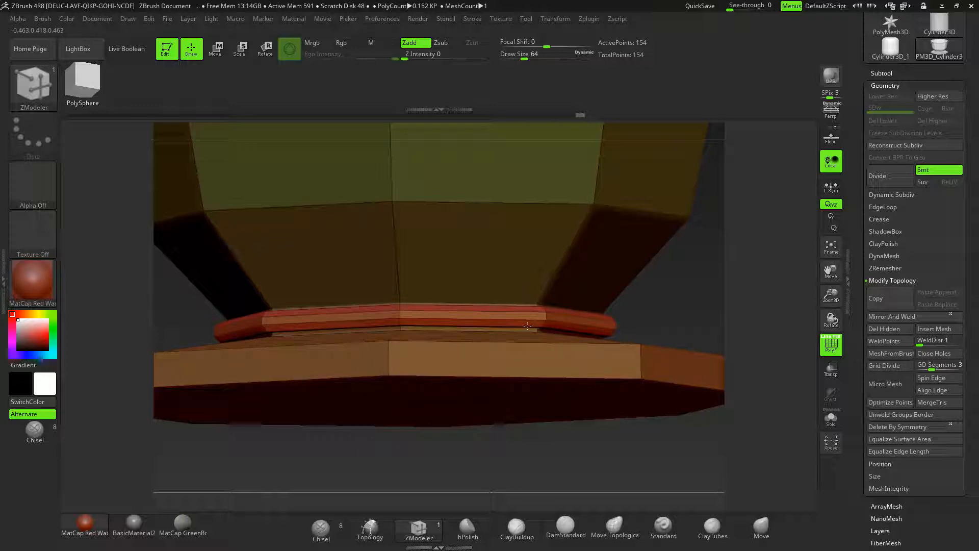
- Bevel the upper and lower outer edge loops of the wide foot slab
drag(525, 413, 606, 432)
key(ctrl+z)
click(568, 371)
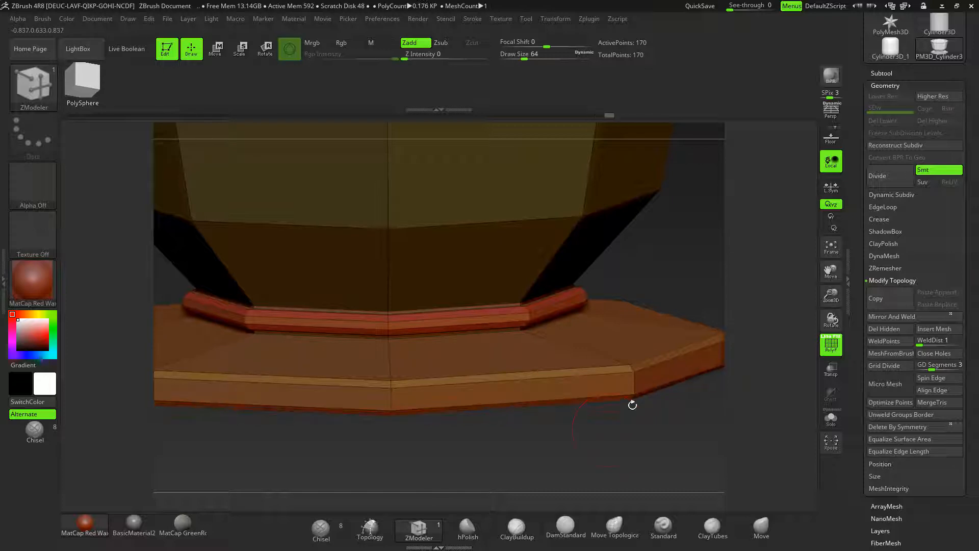
- Bevel the upper and lower outer edge loops of the cup's lip and the inner edge loop of the rim
alt+drag(726, 148, 684, 470)
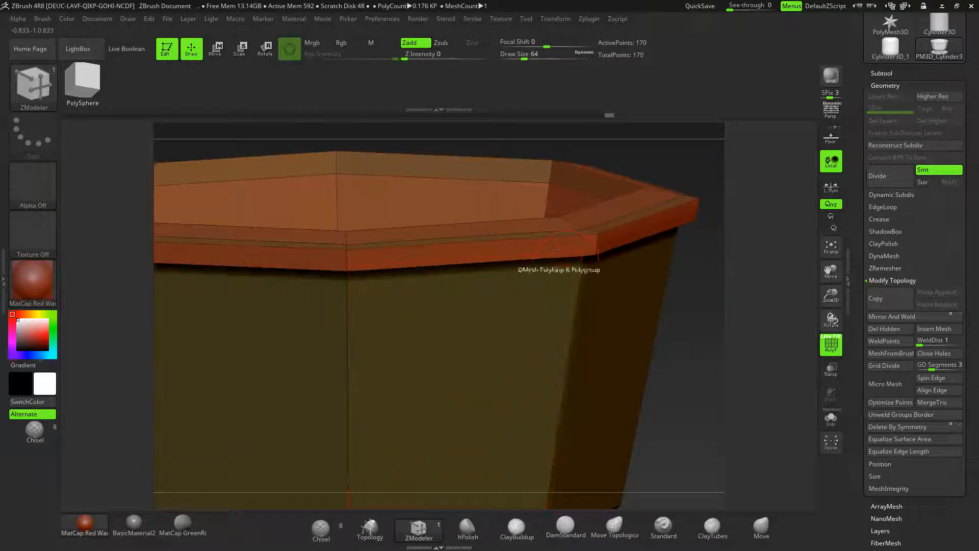
drag(549, 236, 542, 259)
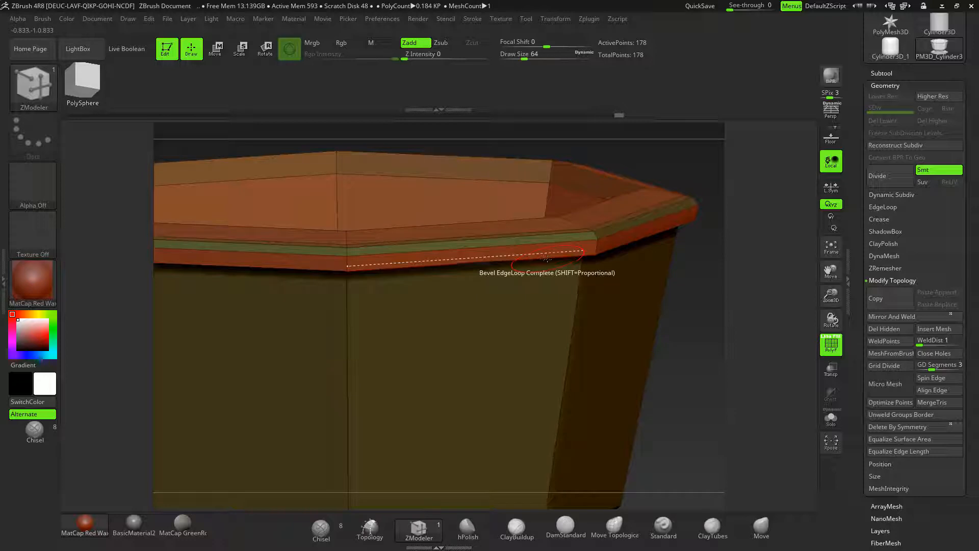
drag(730, 335, 722, 308)
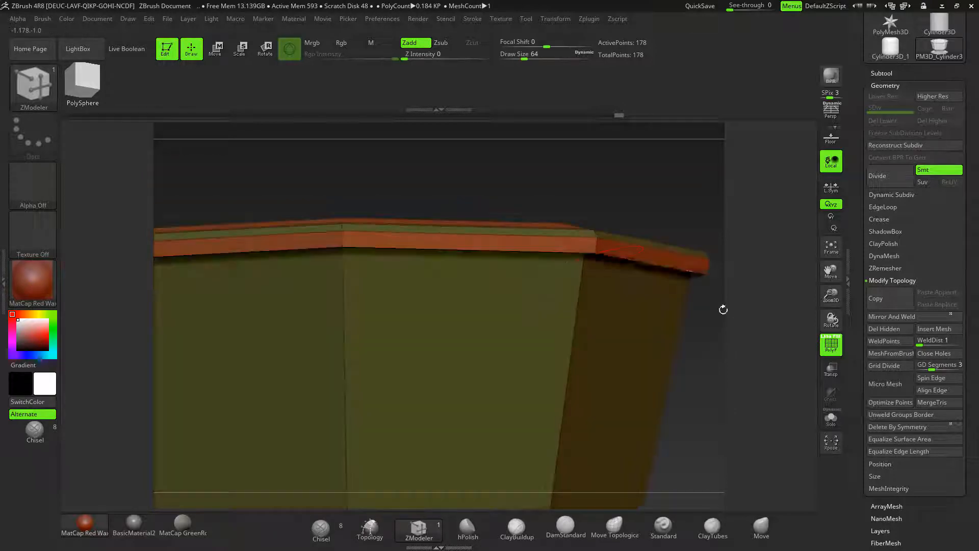
drag(566, 248, 569, 252)
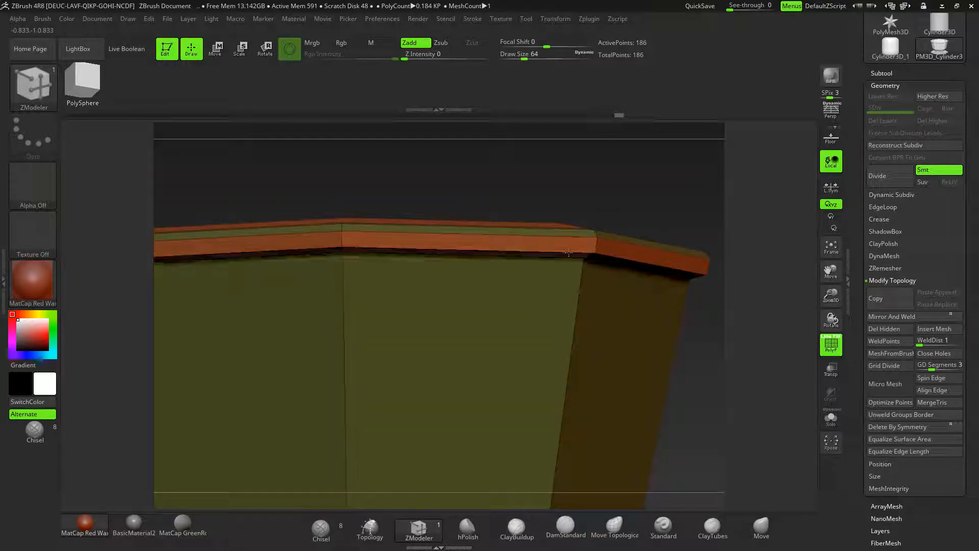
key(ctrl+z)
drag(714, 408, 701, 347)
drag(644, 314, 629, 283)
drag(705, 260, 713, 353)
drag(705, 313, 727, 365)
drag(570, 241, 575, 252)
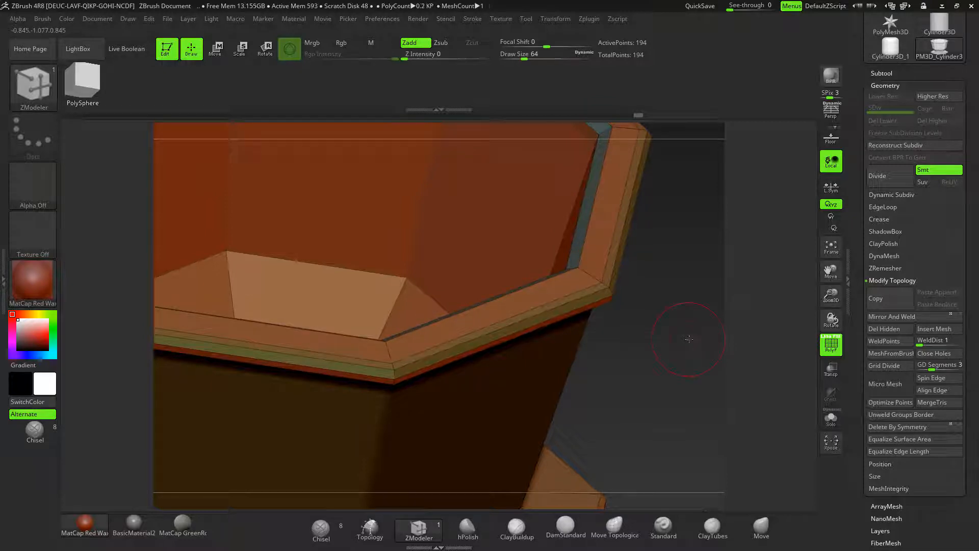
- Divide the cup mesh four times to subdivision level 5 and hide the polygon wireframe
alt+drag(690, 338, 531, 251)
alt+drag(484, 340, 637, 248)
drag(632, 321, 809, 216)
click(877, 176)
click(883, 178)
click(883, 178)
click(882, 178)
click(832, 345)
drag(719, 367, 687, 349)
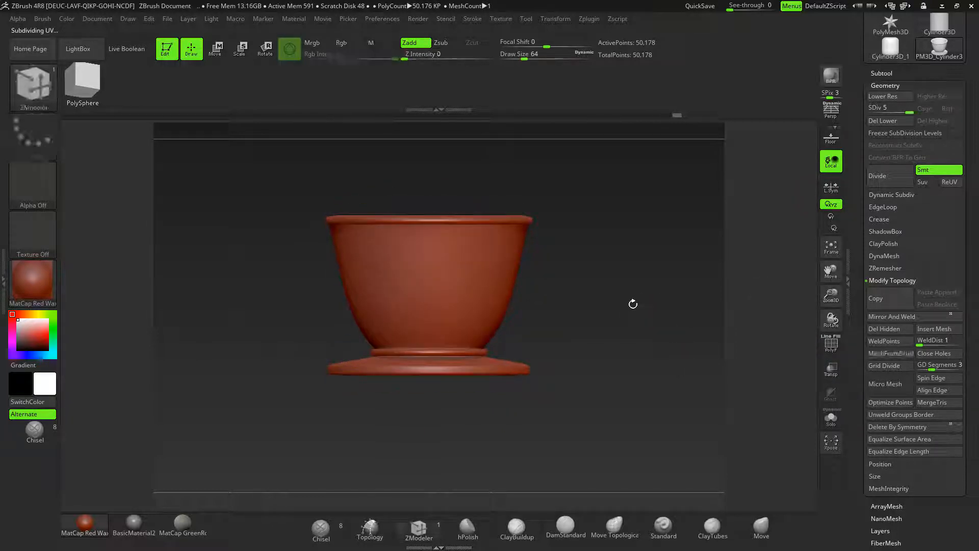
mouse_move(600, 287)
alt+mouse_down()
mouse_move(614, 335)
mouse_move(630, 334)
mouse_move(597, 335)
mouse_move(596, 288)
mouse_move(612, 317)
mouse_move(620, 309)
alt+mouse_up()
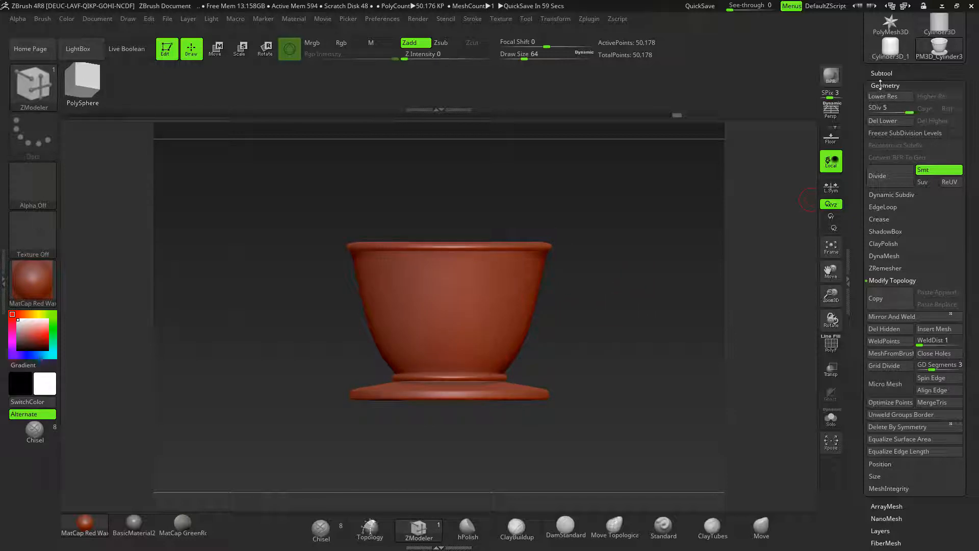
- Rename the cup's subtool to "Cup"
scroll(875, 223, up, 5)
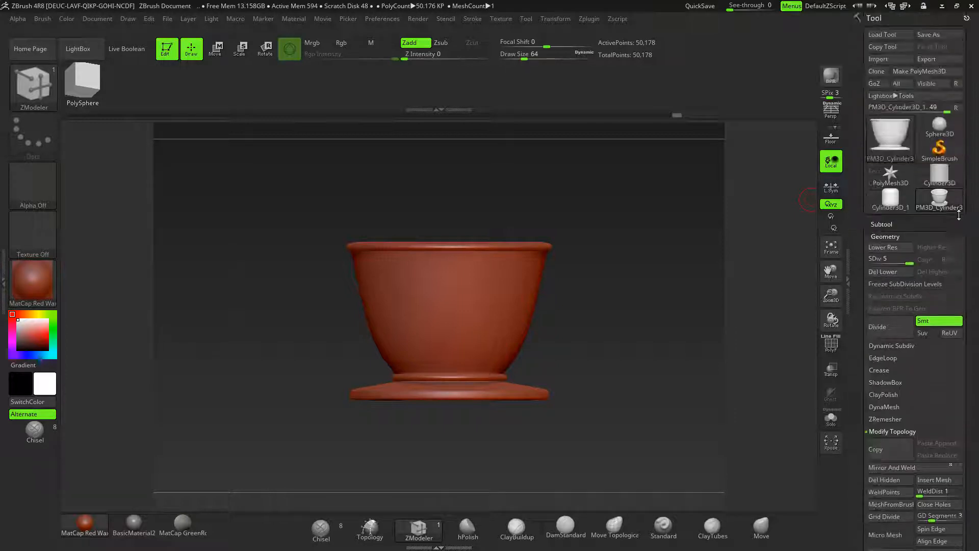
click(876, 223)
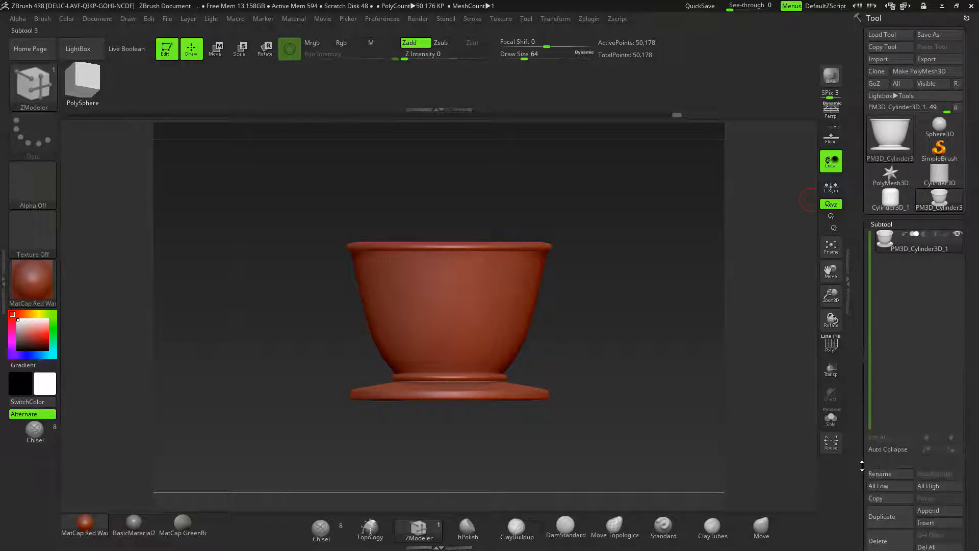
click(890, 473)
text(cupo)
key(BackSpace)
key(BackSpace)
text(p)
key(Return)
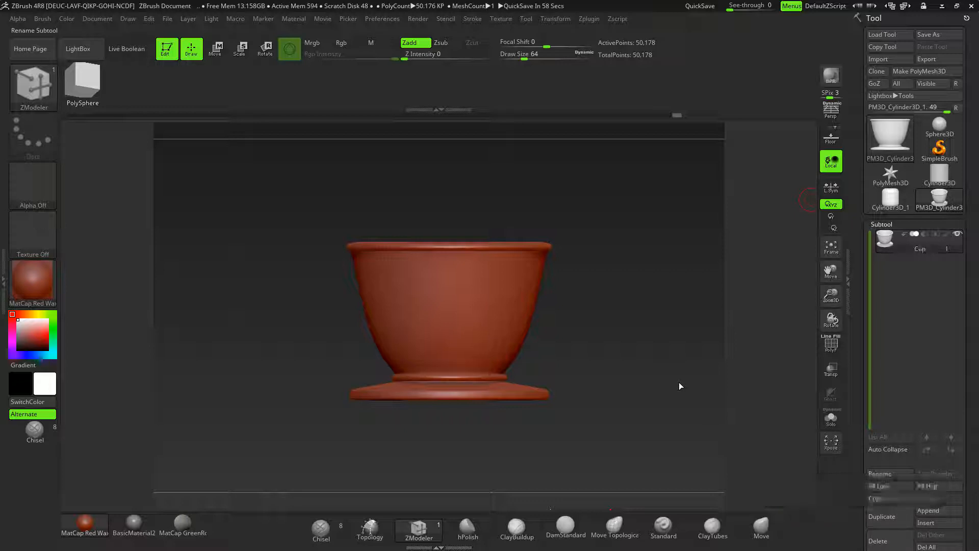
- Switch the active tool to the Plane3D primitive
click(890, 162)
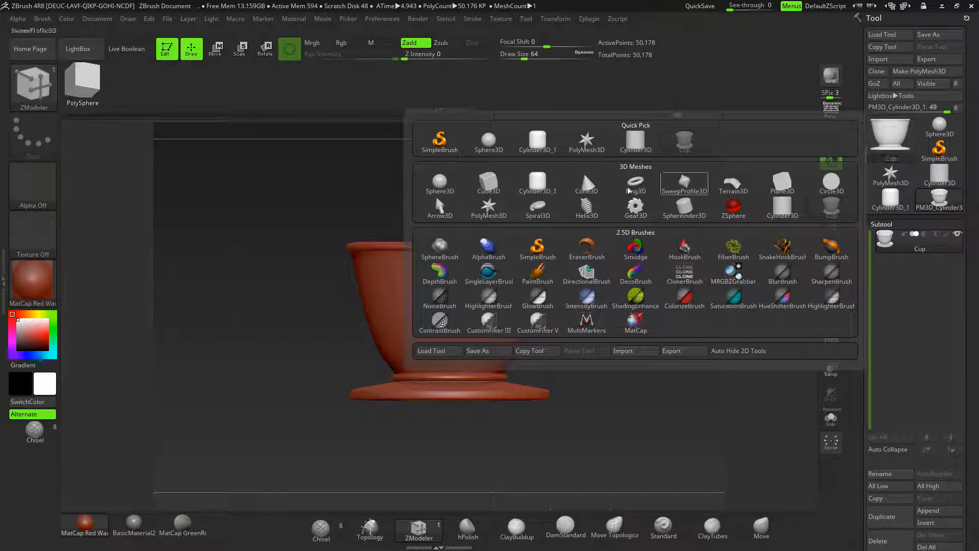
click(781, 183)
drag(610, 302, 557, 327)
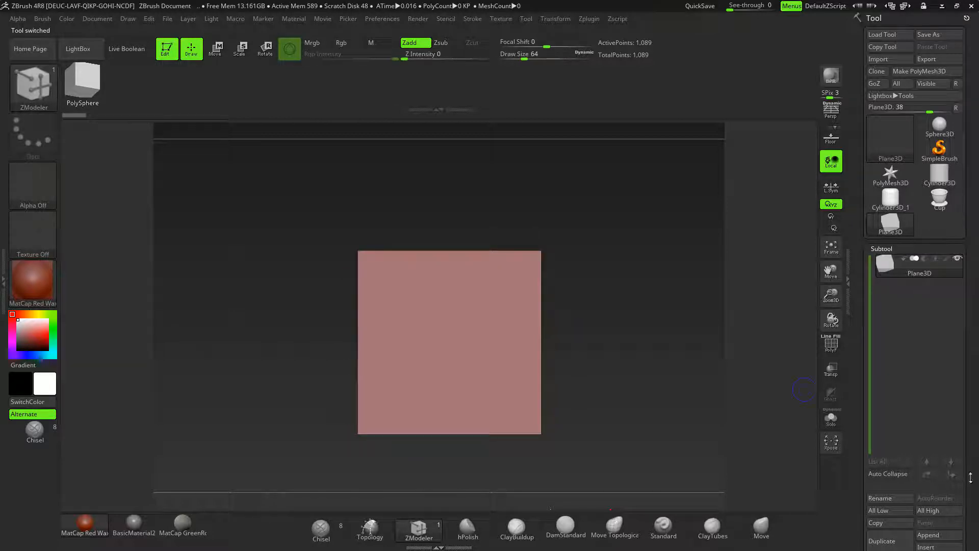
- Show the polygon wireframe and initialize the plane with VDivide 4 and HDivide 4
scroll(928, 413, down, 5)
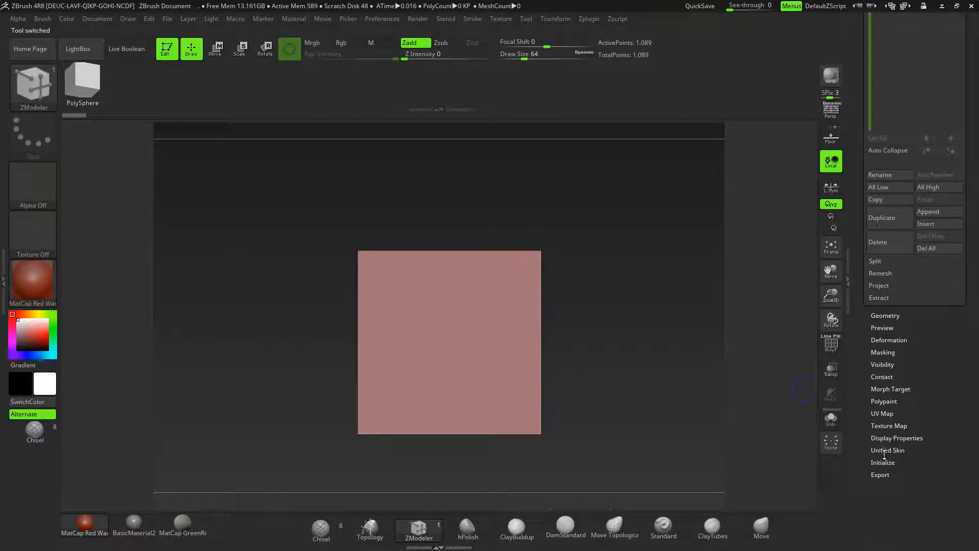
click(883, 462)
key(shift+f)
scroll(866, 316, up, 5)
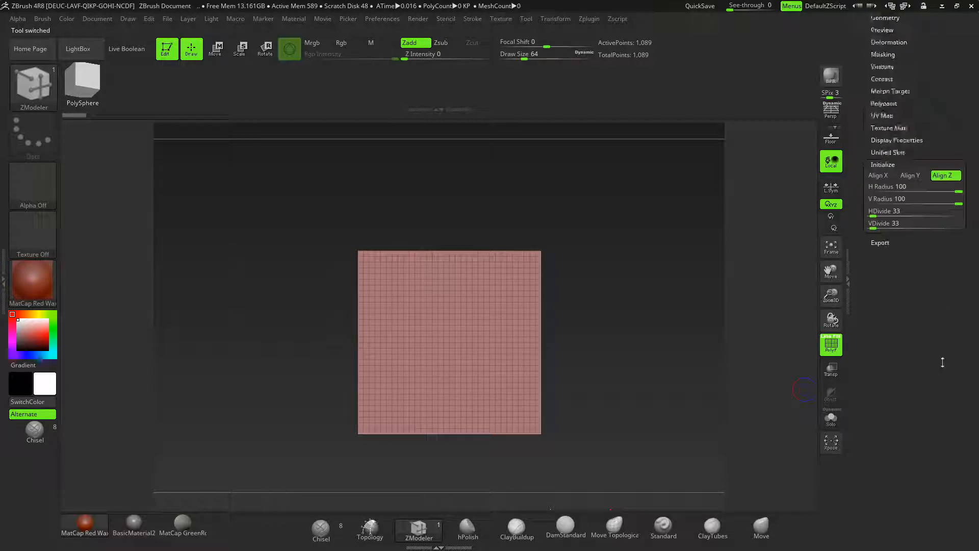
click(866, 274)
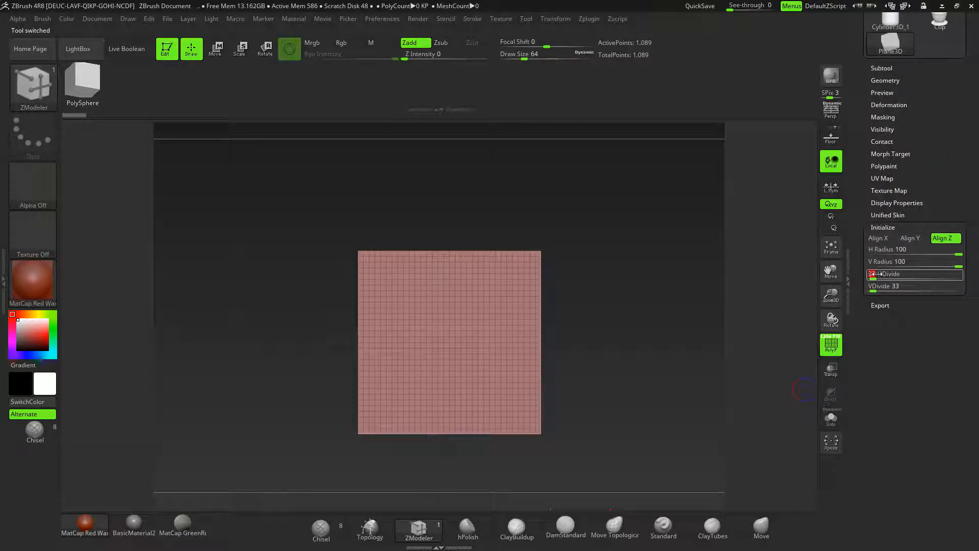
key(Tab)
text(4)
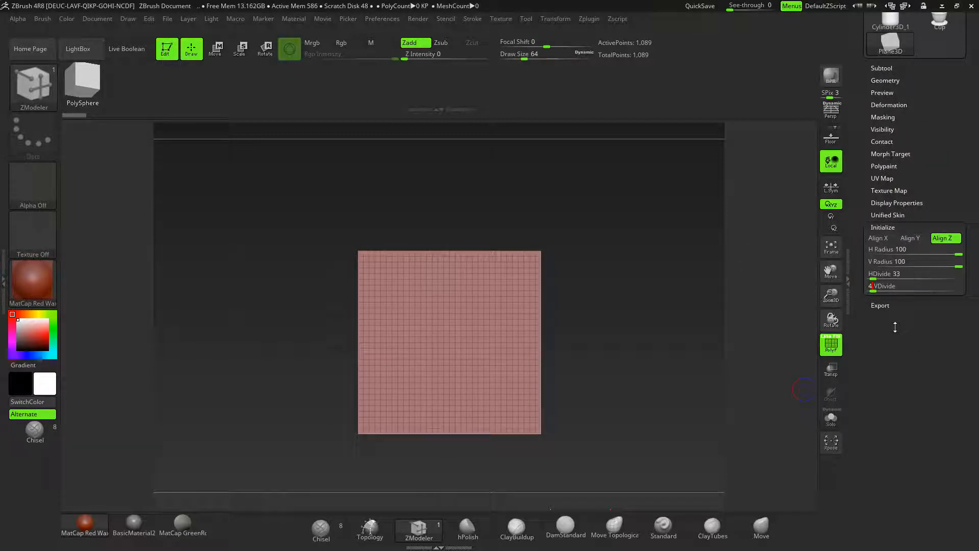
key(Return)
click(873, 273)
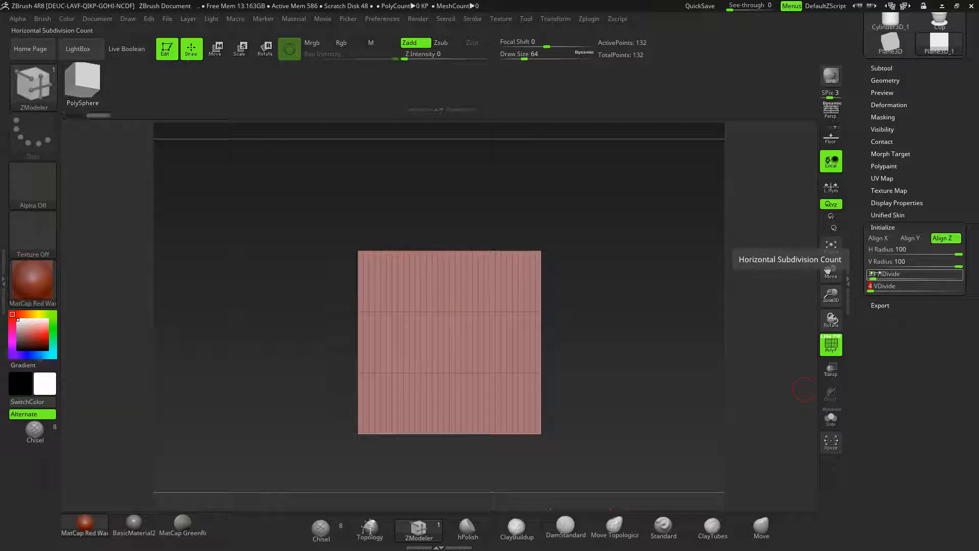
text(4)
key(Return)
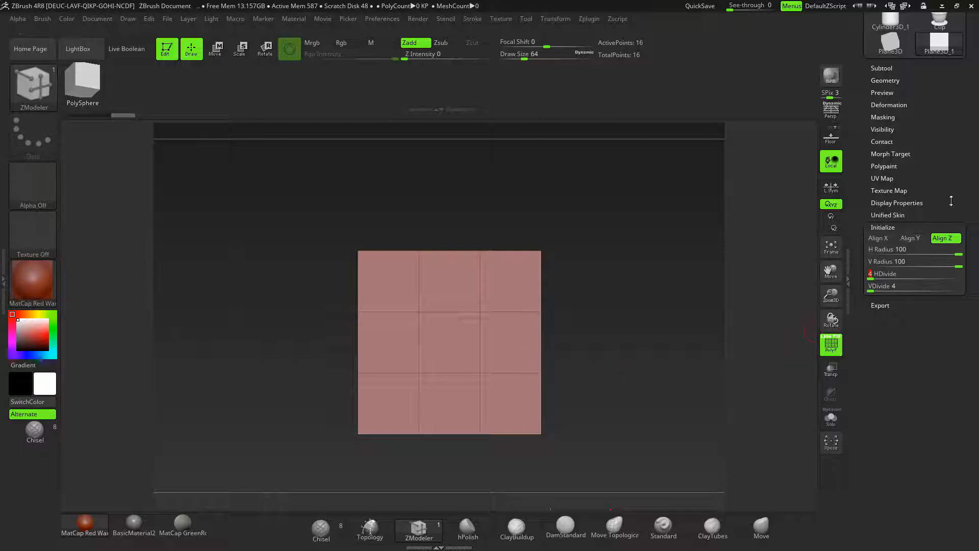
- Convert the divided plane into an editable PolyMesh3D
drag(958, 198, 952, 288)
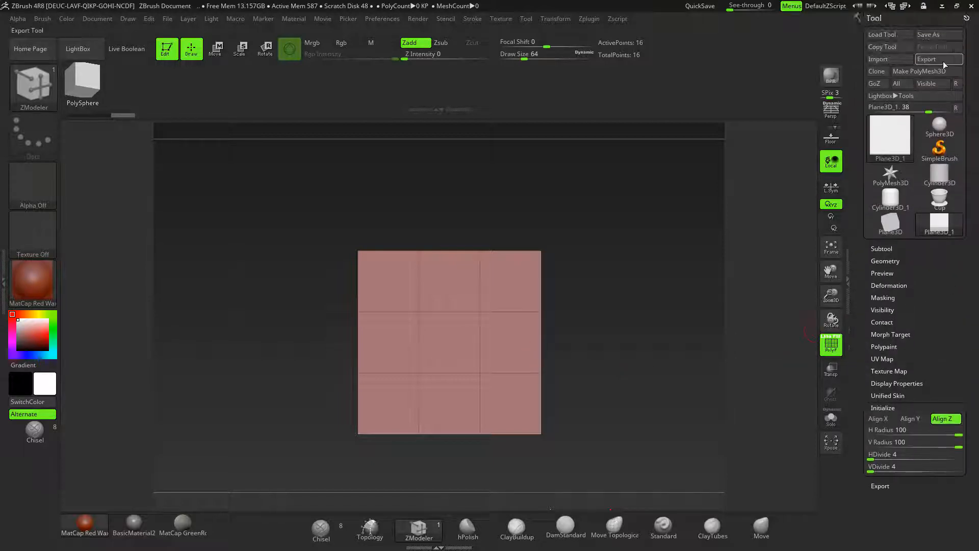
click(935, 72)
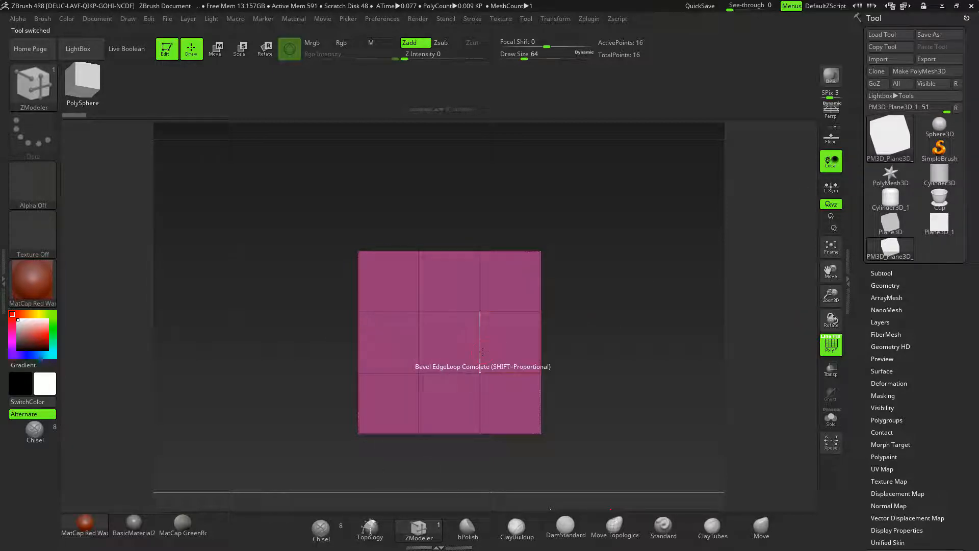
drag(493, 352, 492, 357)
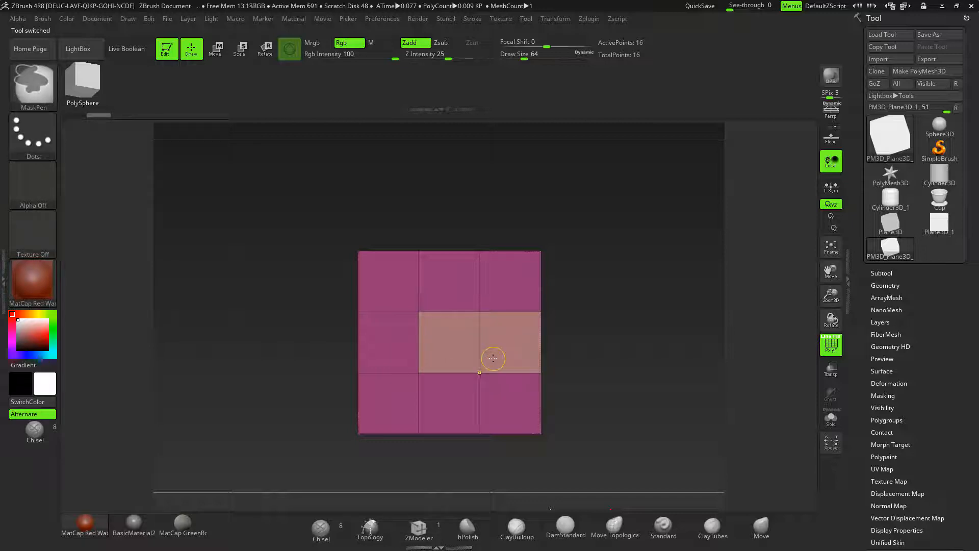
- Hide the plane's center face and the adjoining middle-row face on the right, then delete the hidden faces, leaving a C shape
key(ctrl+shift)
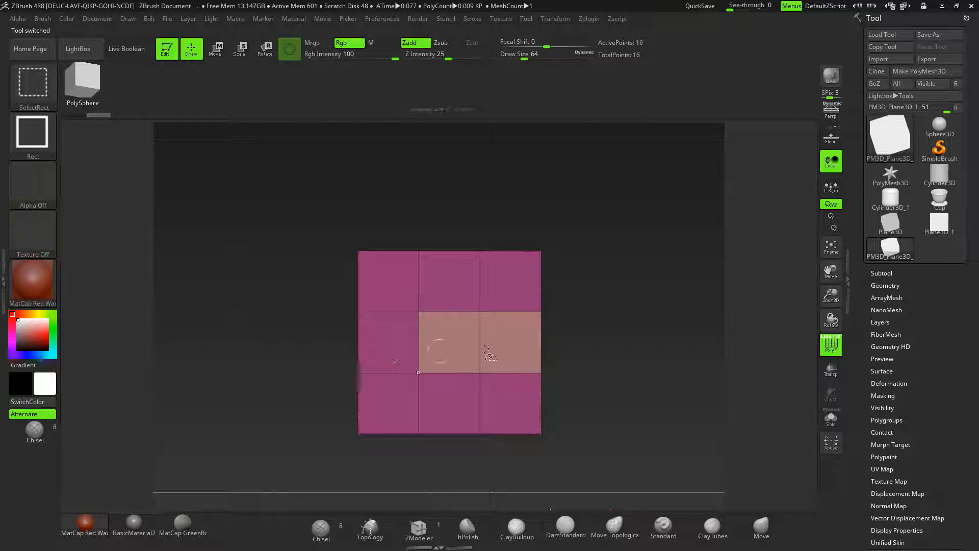
ctrl+shift+click(510, 276)
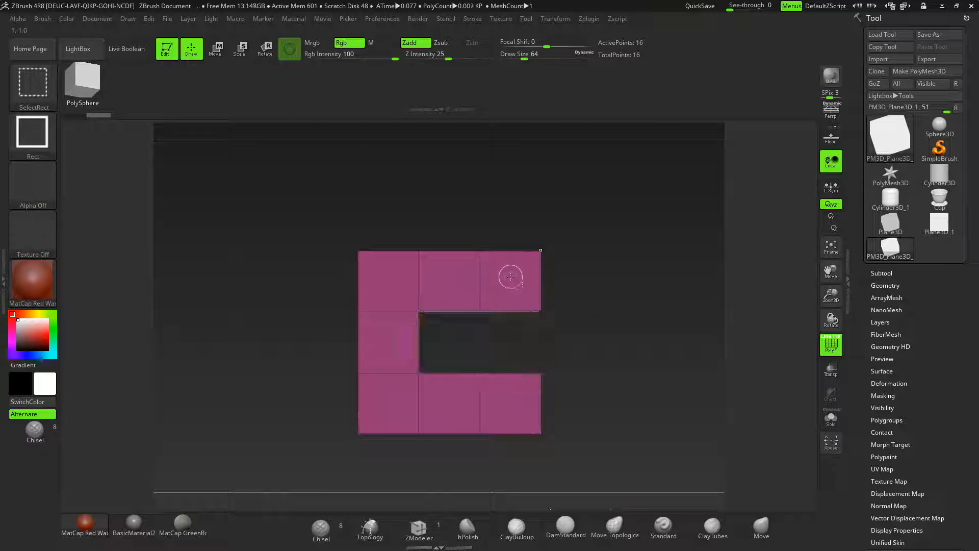
click(885, 285)
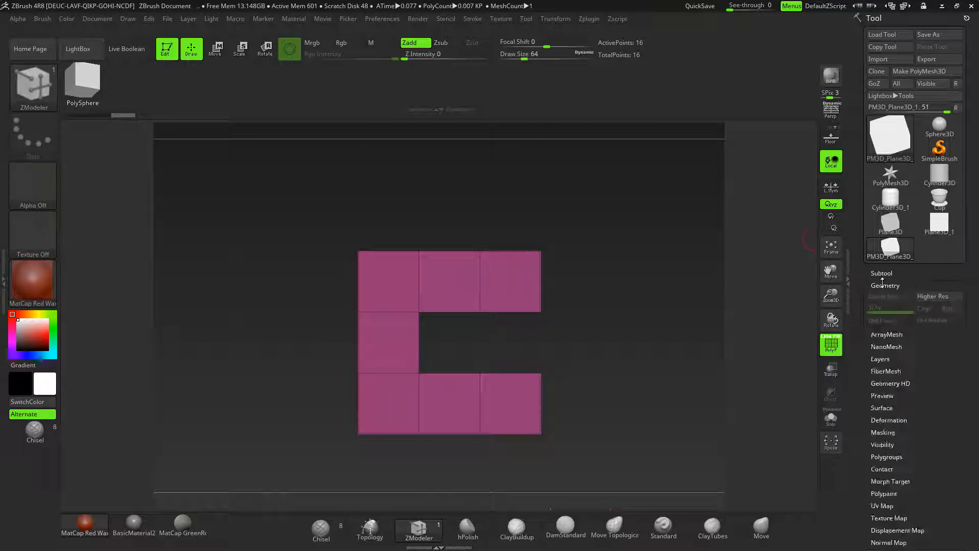
click(896, 529)
- Move the C's lower inner corner point diagonally outward toward its lower-left outer corner
key(f)
ctrl+right_drag(550, 388, 592, 324)
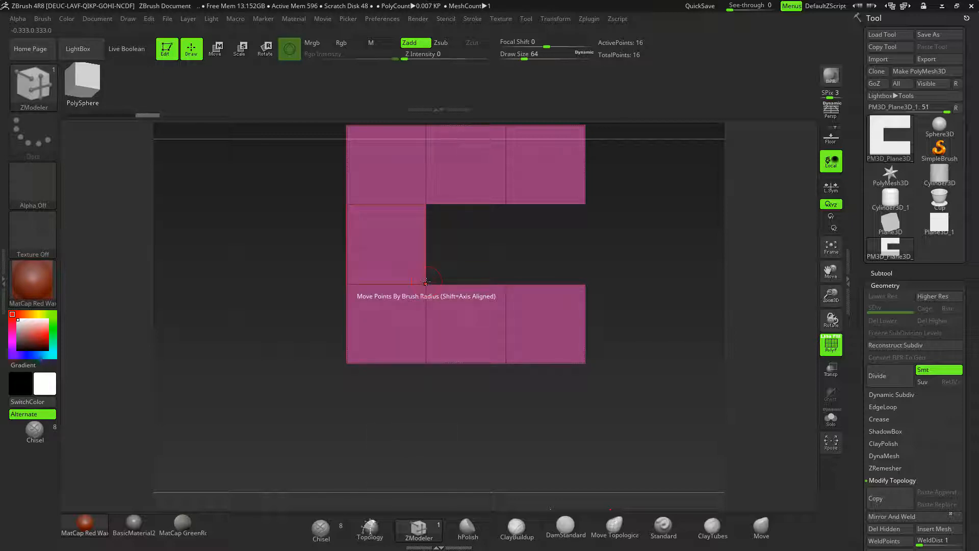
key(space)
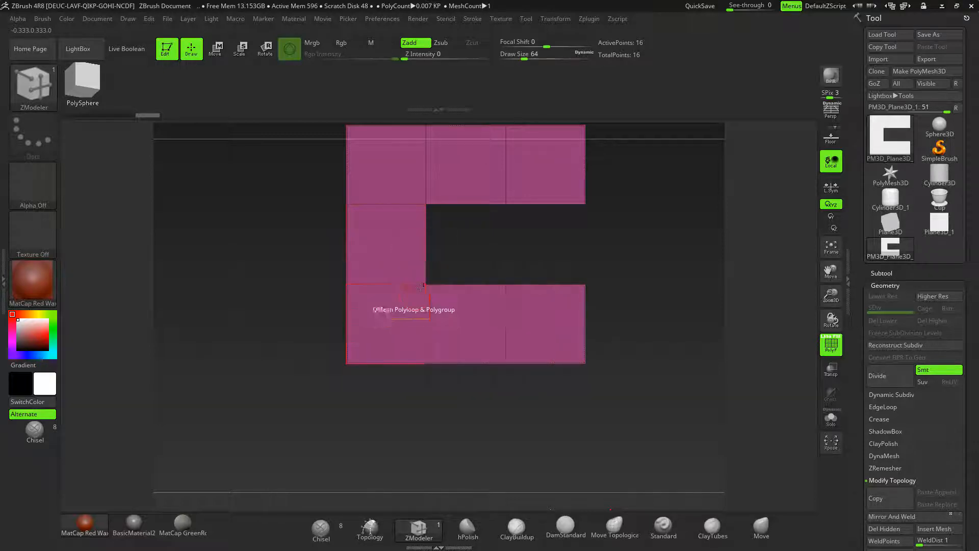
drag(421, 287, 393, 313)
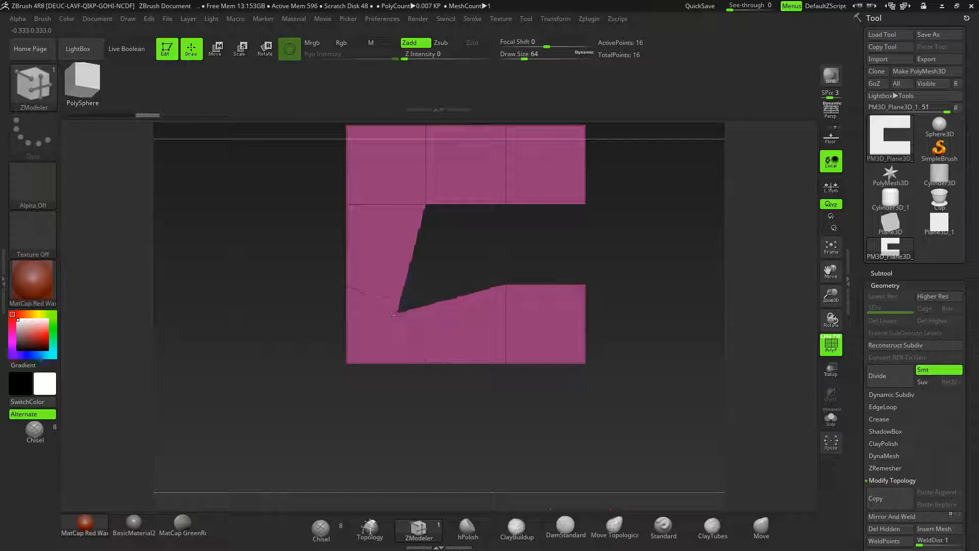
drag(449, 452, 521, 444)
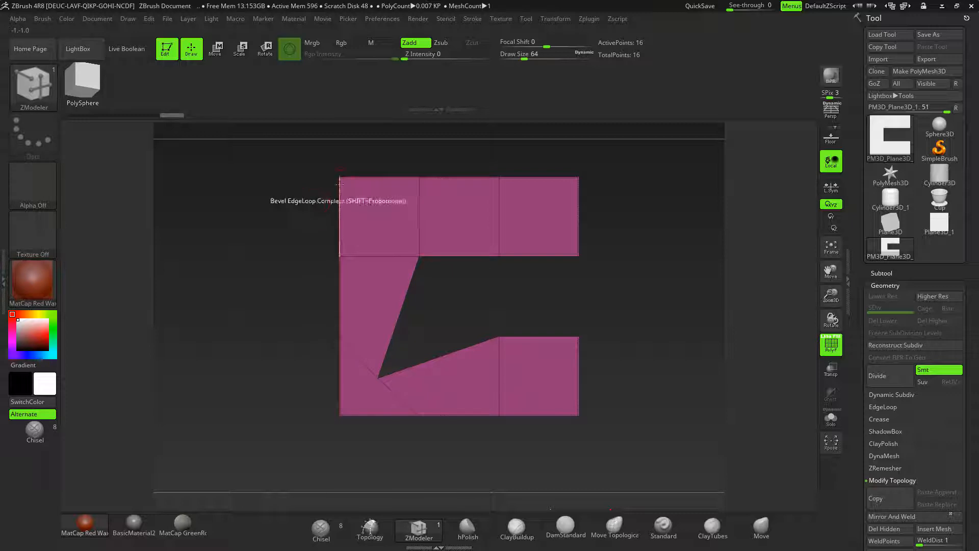
- Move the points of the C's upper arm to form a narrower strip that slopes down toward its open end
drag(348, 176, 395, 164)
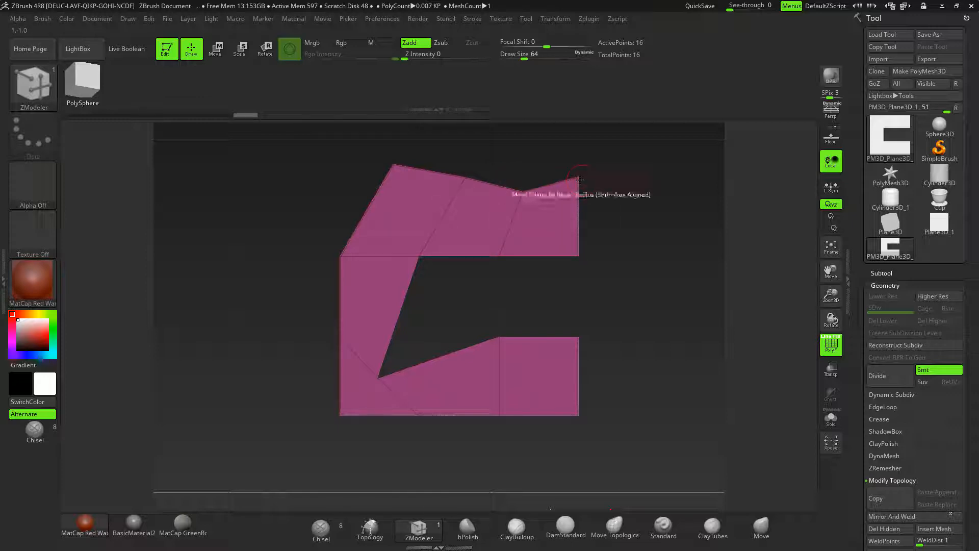
drag(579, 179, 575, 216)
drag(500, 256, 509, 229)
drag(414, 257, 409, 206)
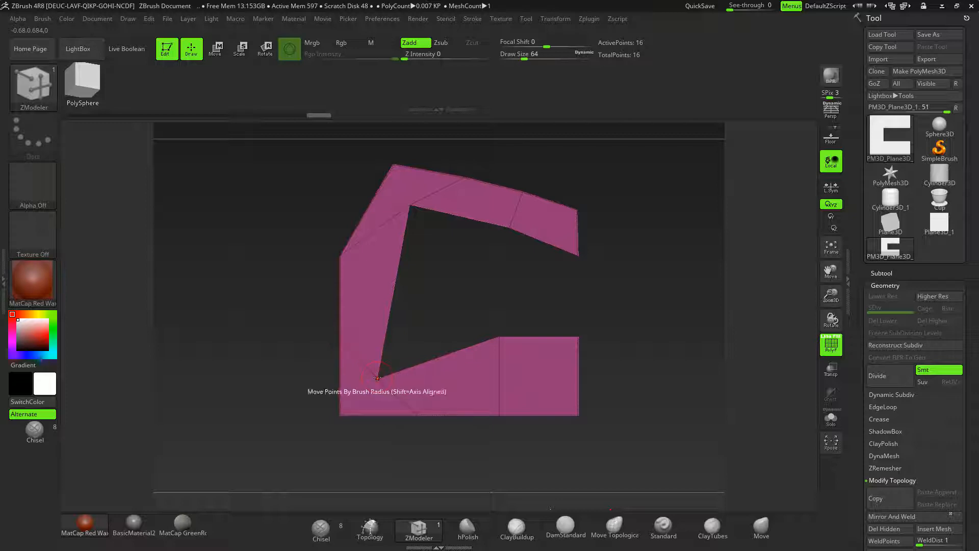
- Reshape the C's vertical side into a narrow, slightly slanted strip by adjusting its inner and outer corner points
drag(375, 378, 377, 357)
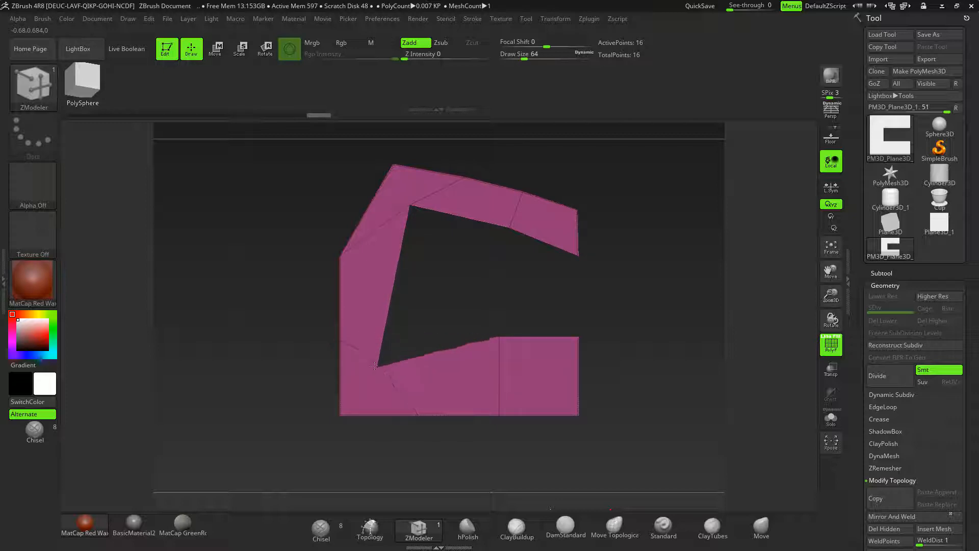
drag(409, 207, 403, 205)
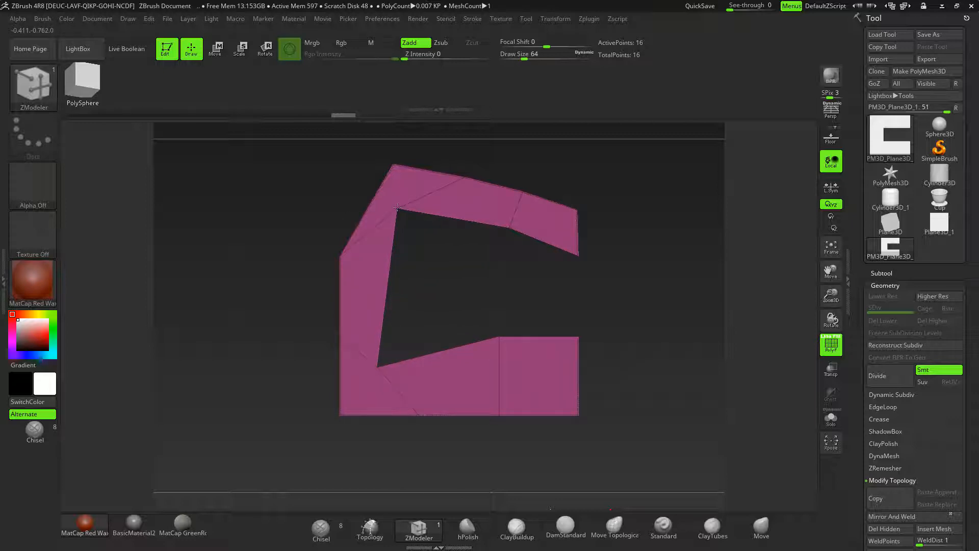
drag(340, 259, 348, 204)
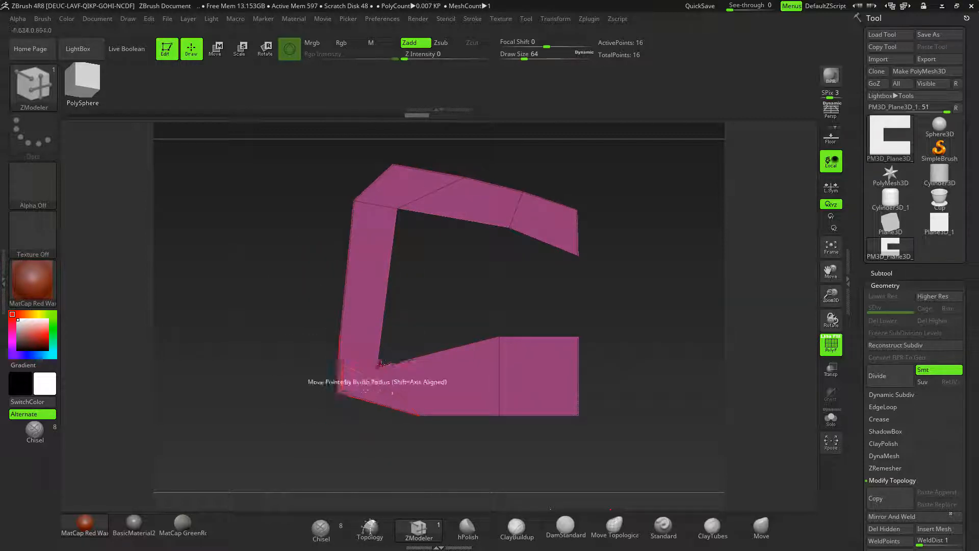
drag(342, 398, 379, 361)
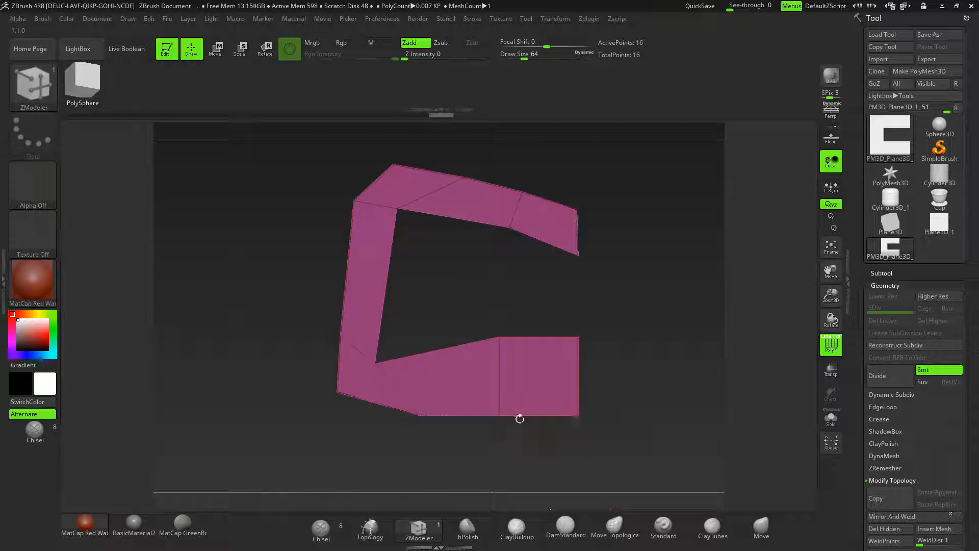
- Move the points of the C's lower arm to narrow it, dip its middle and angle its open end upward
drag(496, 415, 497, 425)
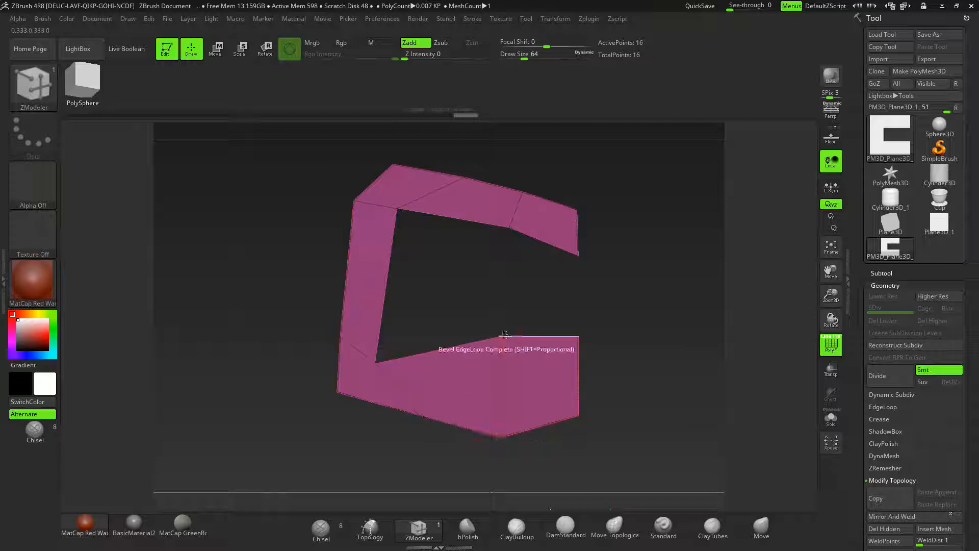
drag(497, 341, 494, 389)
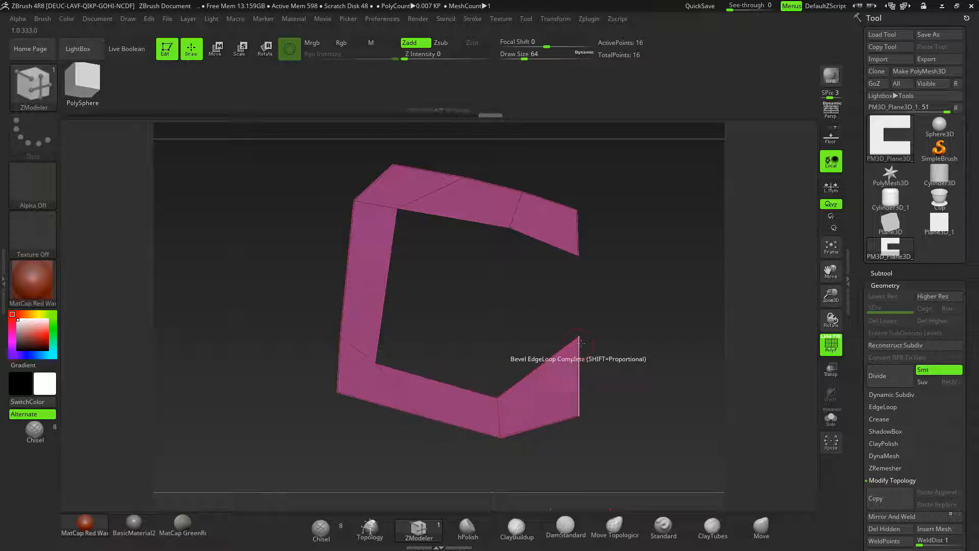
drag(578, 341, 576, 367)
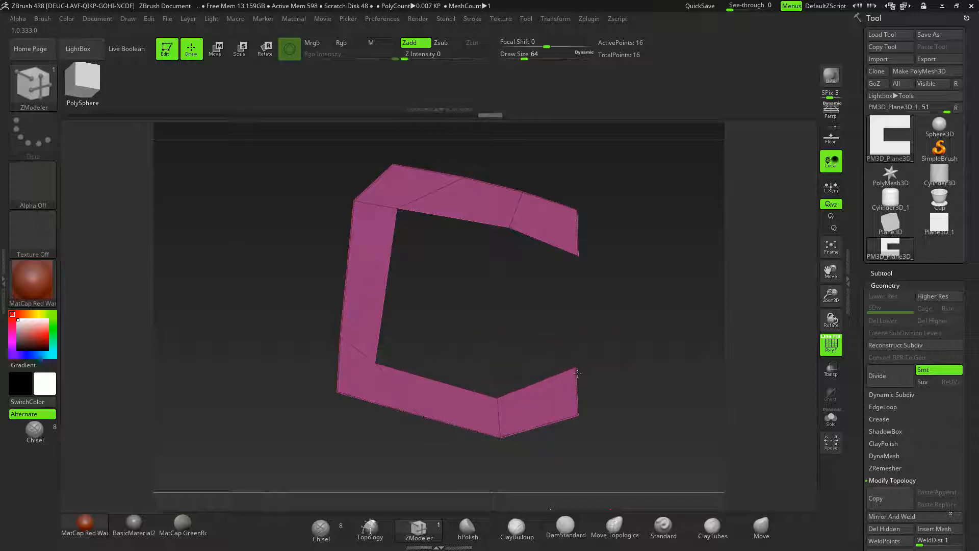
- Set the ZModeler edge action to Insert and add single edge loops across the vertical side, lower arm and upper arm end
drag(639, 386, 607, 370)
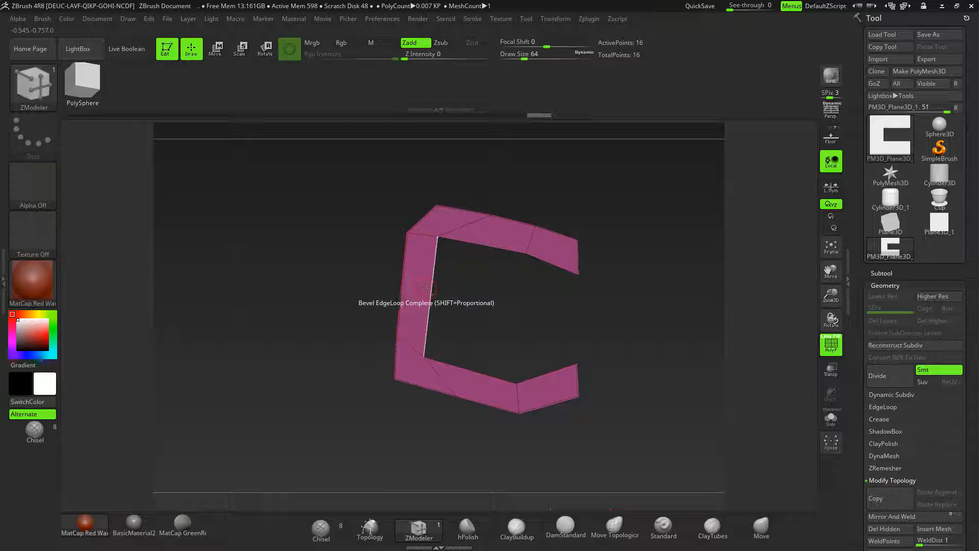
key(space)
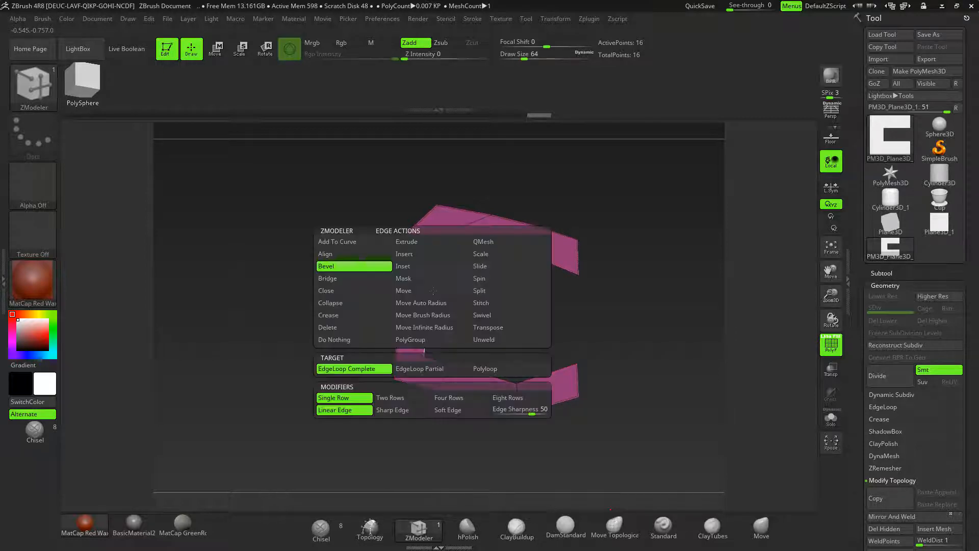
click(411, 253)
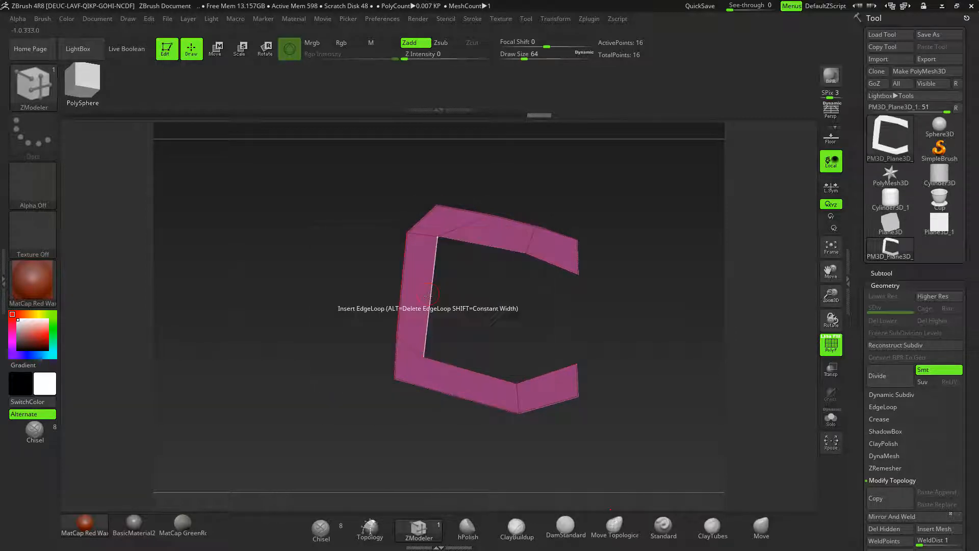
click(427, 292)
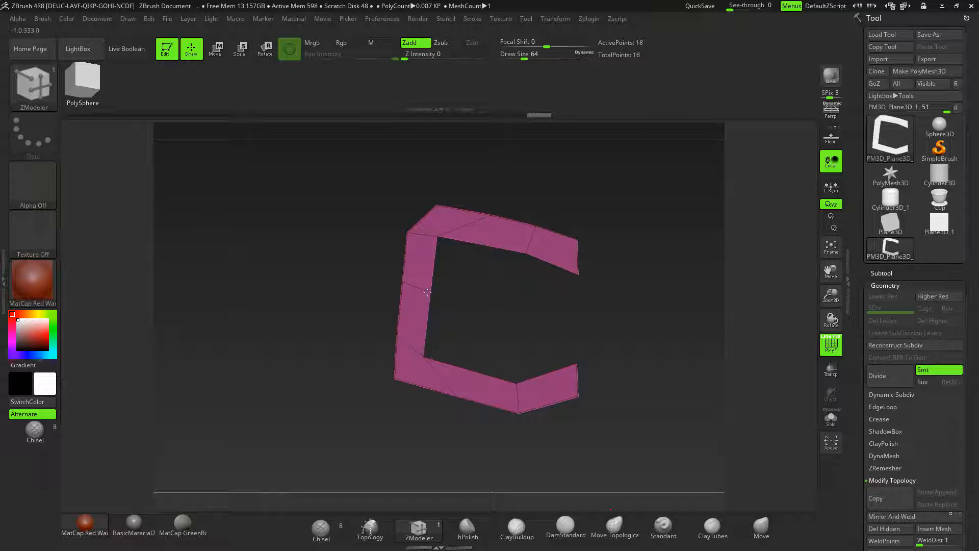
click(477, 372)
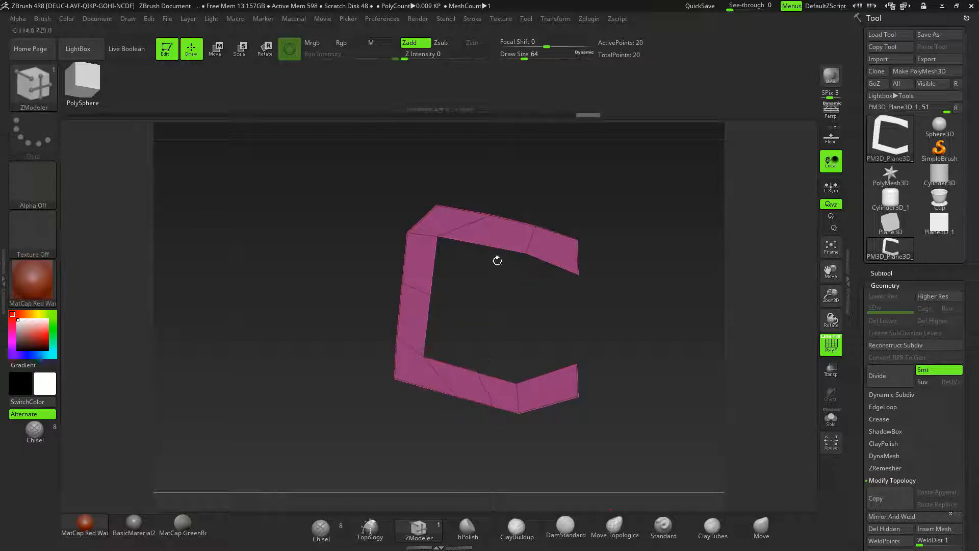
click(546, 264)
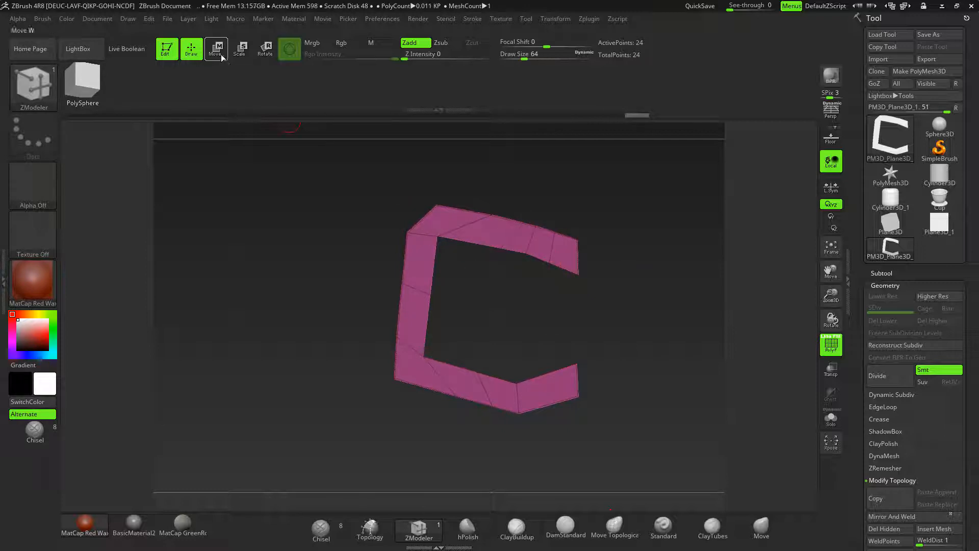
- Adjust the points along the C's arms and upper inner corner to round the outline into a smoother curve
click(218, 50)
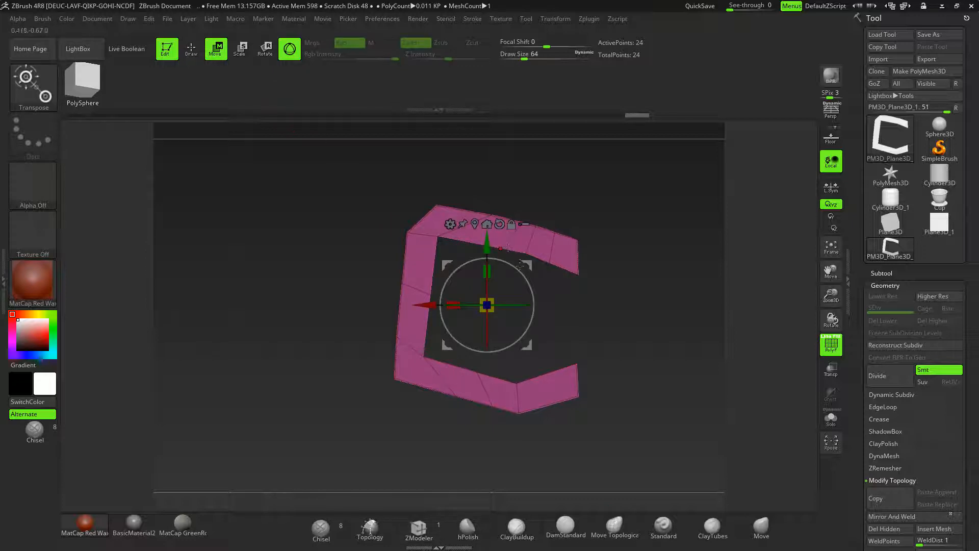
click(192, 50)
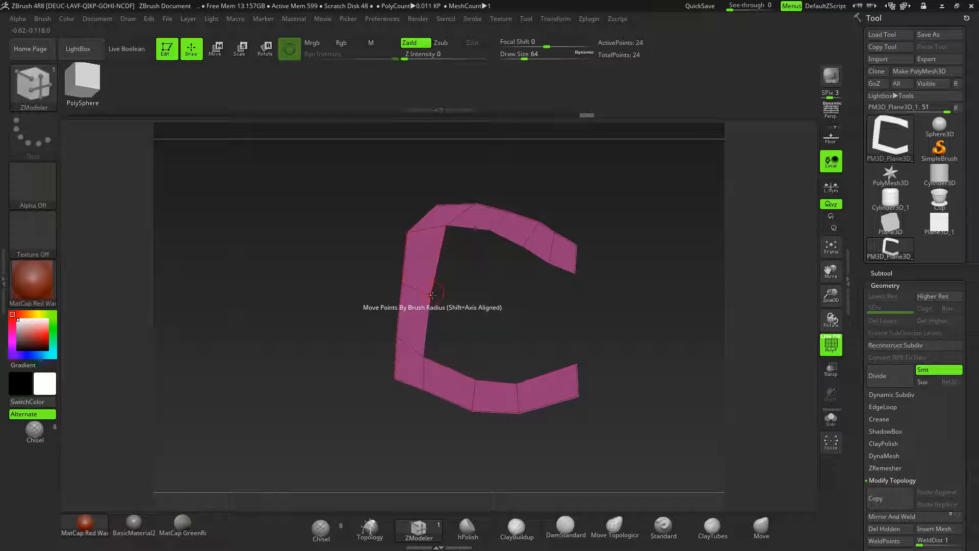
drag(445, 225, 443, 224)
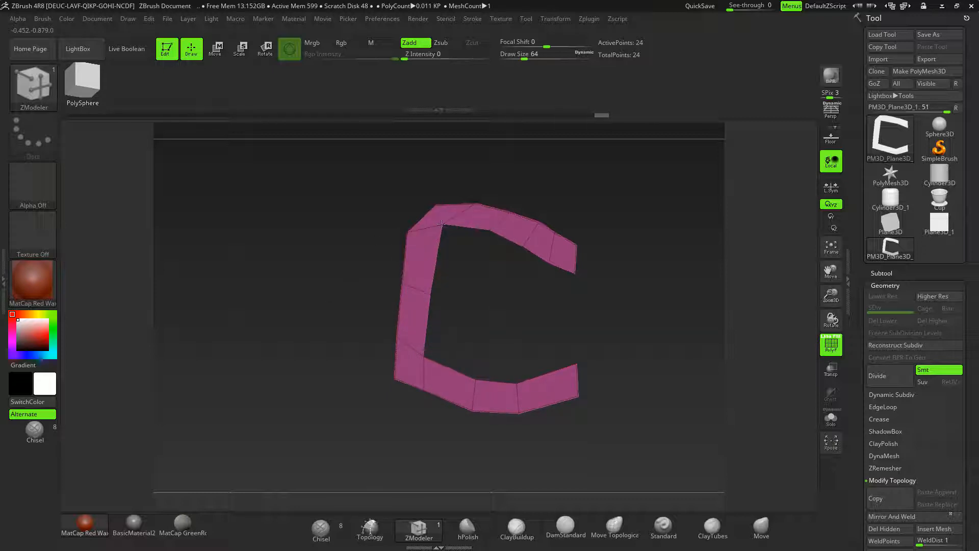
- Try to extrude the C's faces with QMesh targeting Polyloop & Polygroup
key(shift+r)
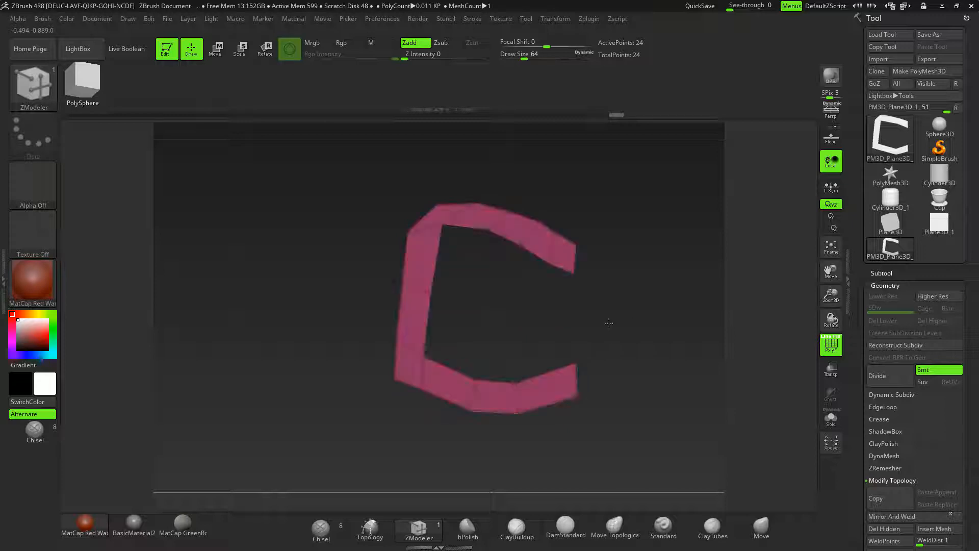
click(420, 532)
drag(617, 191, 663, 208)
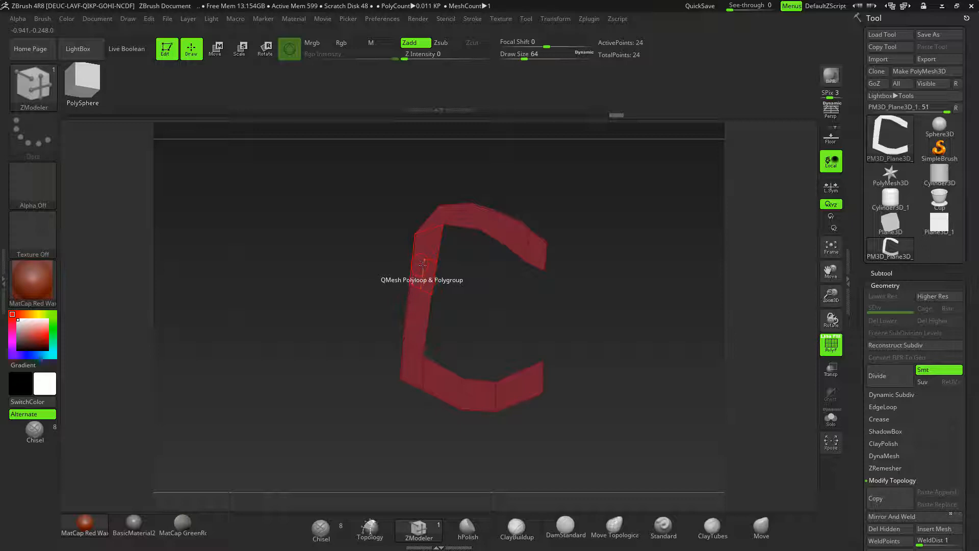
key(space)
drag(423, 267, 428, 268)
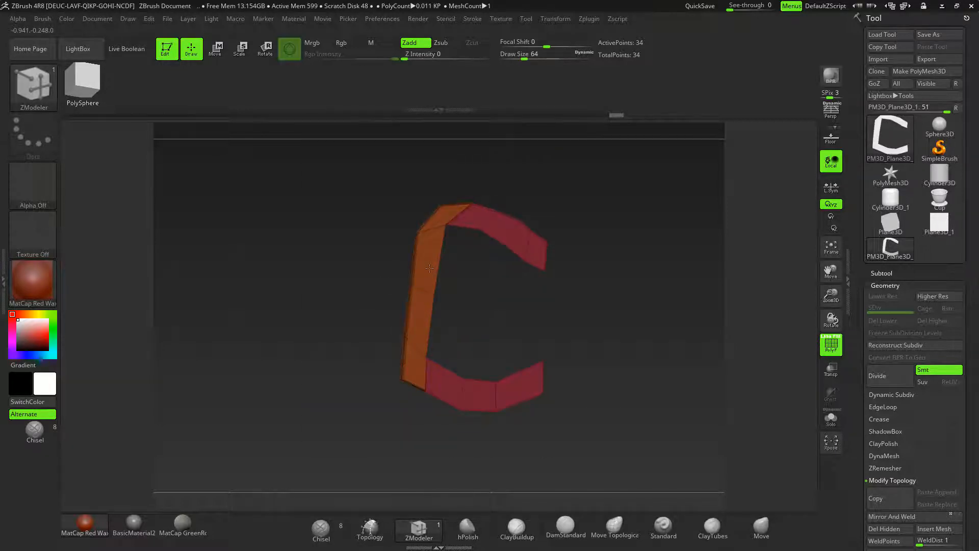
key(ctrl+z)
- Set the QMesh target to All Polygons and extrude the entire C shape to give it thickness
key(space)
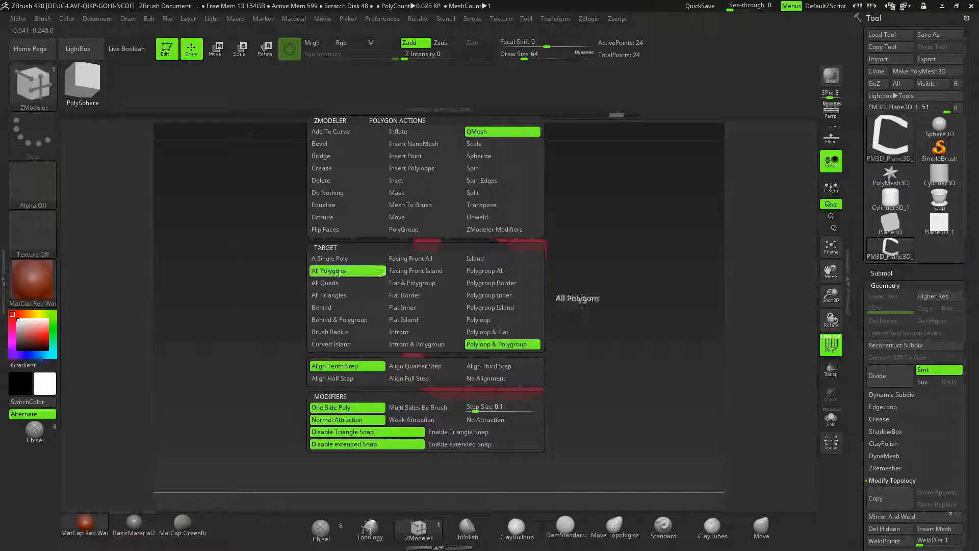
click(339, 271)
drag(429, 270, 476, 293)
- Lower the C's upper inner corner slightly with the masked move gizmo, and clear the mask
drag(638, 321, 533, 332)
click(220, 57)
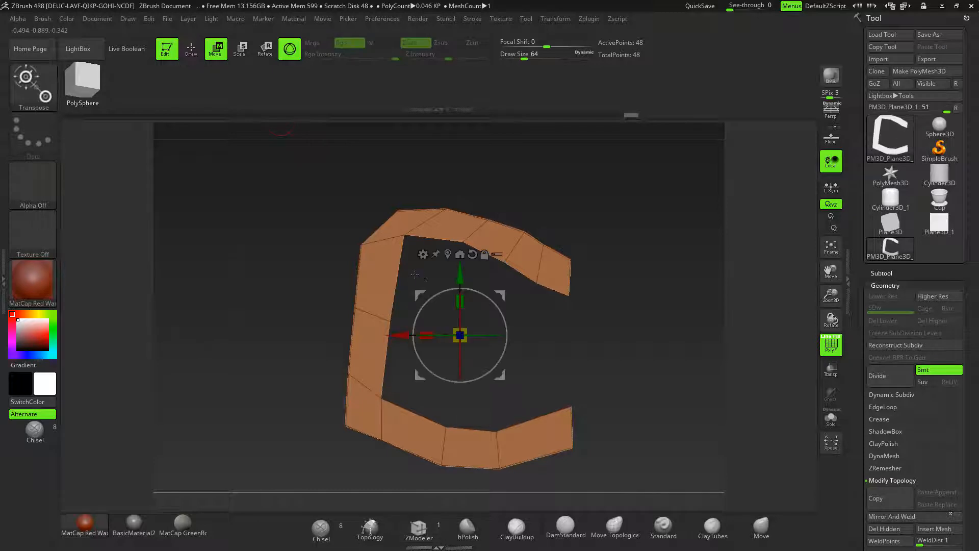
key(ctrl)
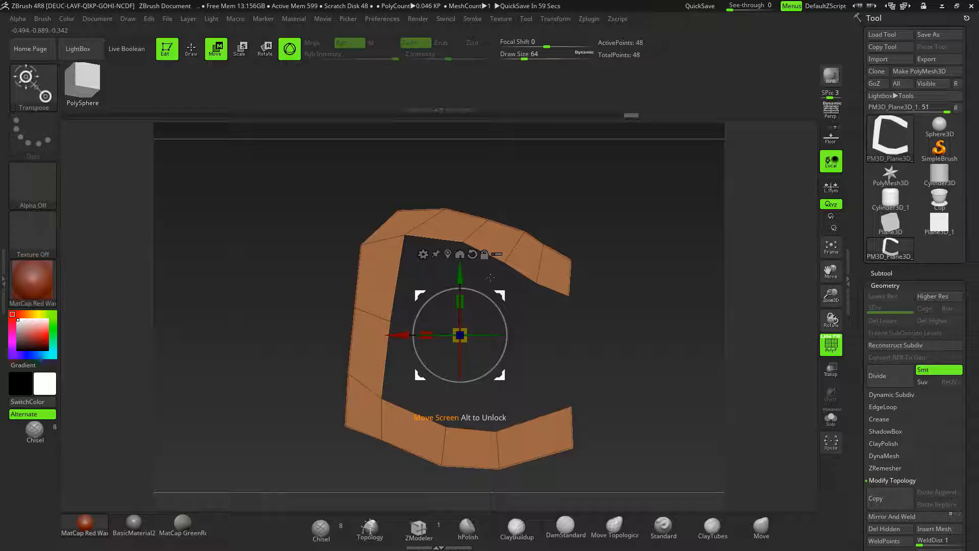
key(ctrl)
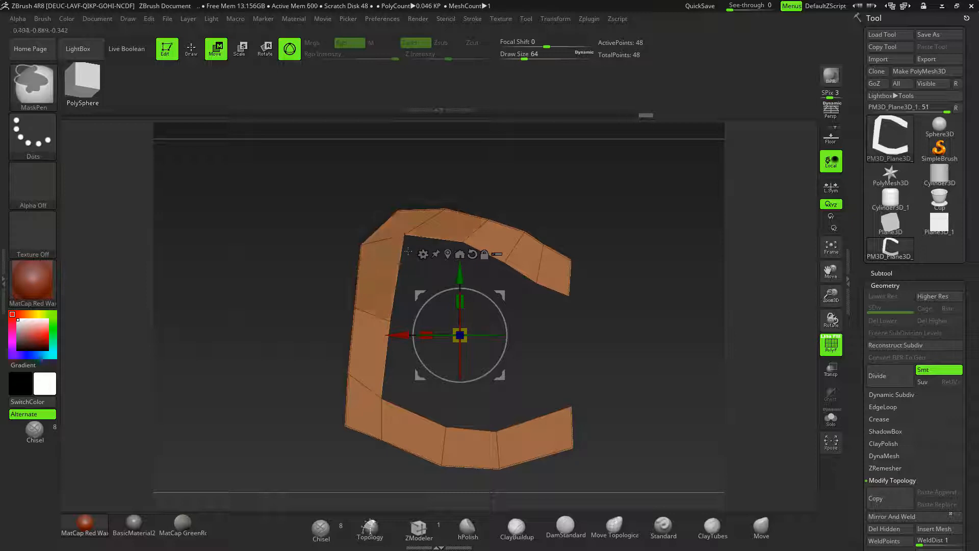
ctrl+click(648, 306)
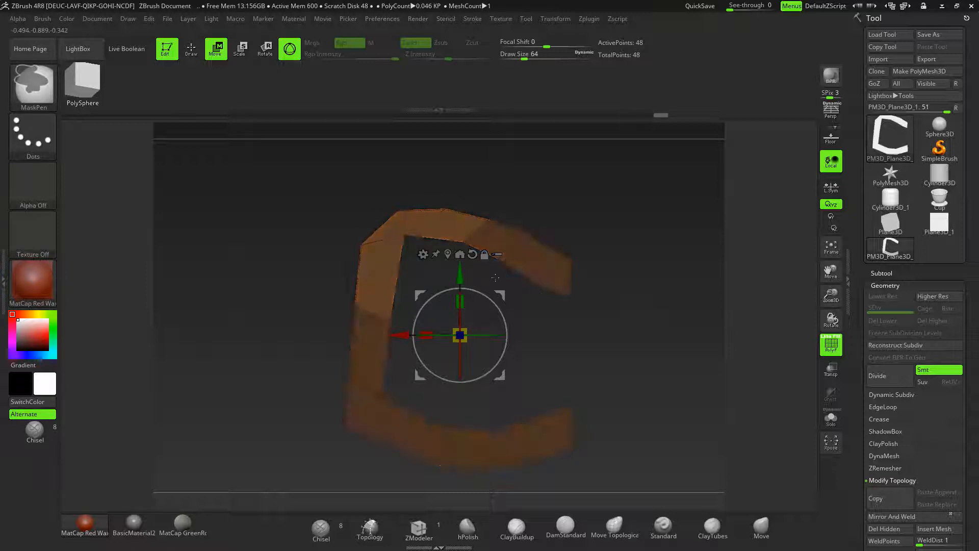
click(403, 234)
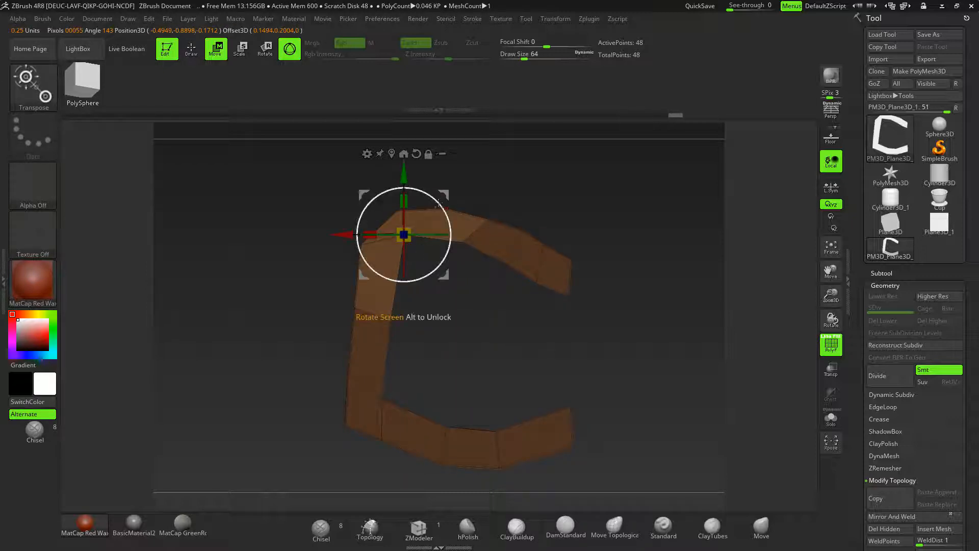
drag(441, 195, 442, 203)
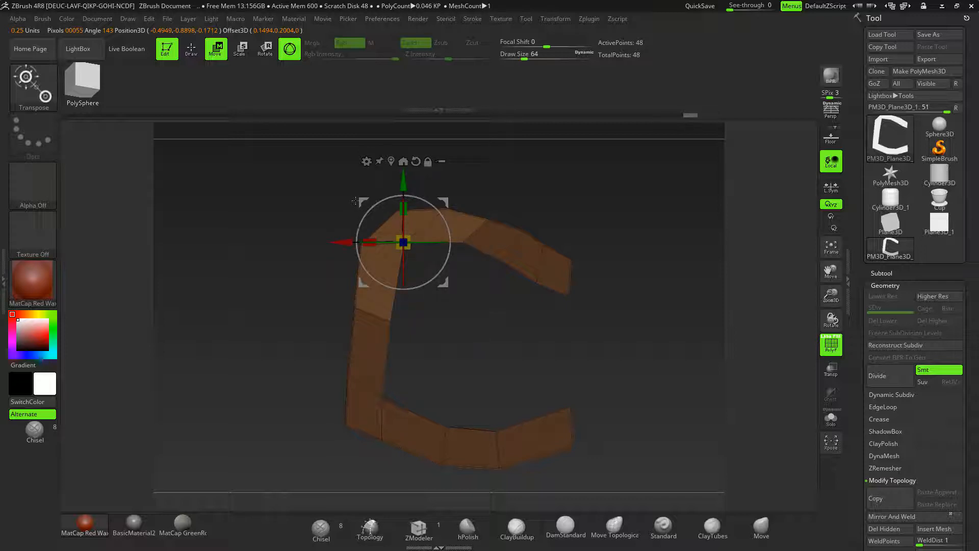
key(q)
ctrl+click(649, 300)
- Try subdividing the C shape once
mouse_move(653, 338)
mouse_down()
mouse_move(683, 349)
mouse_move(675, 347)
mouse_up()
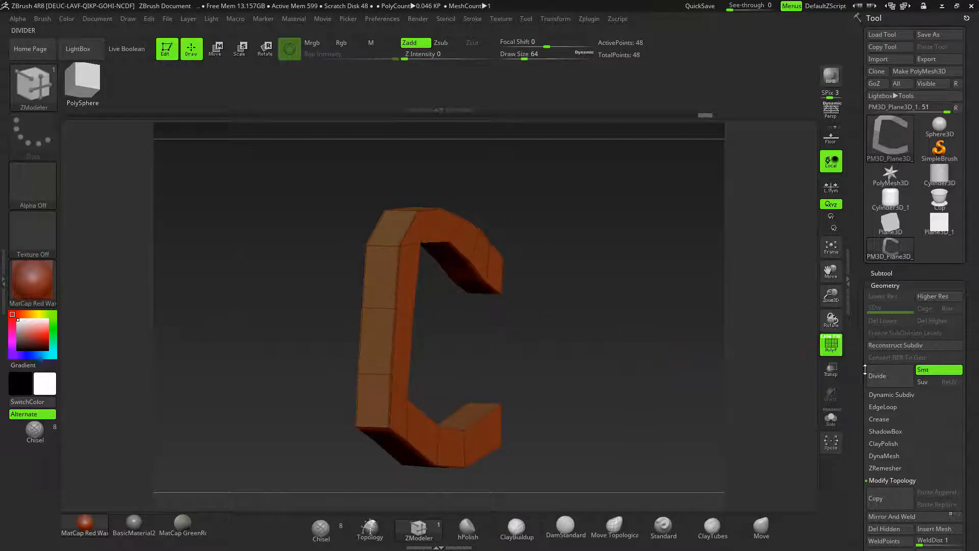
click(891, 379)
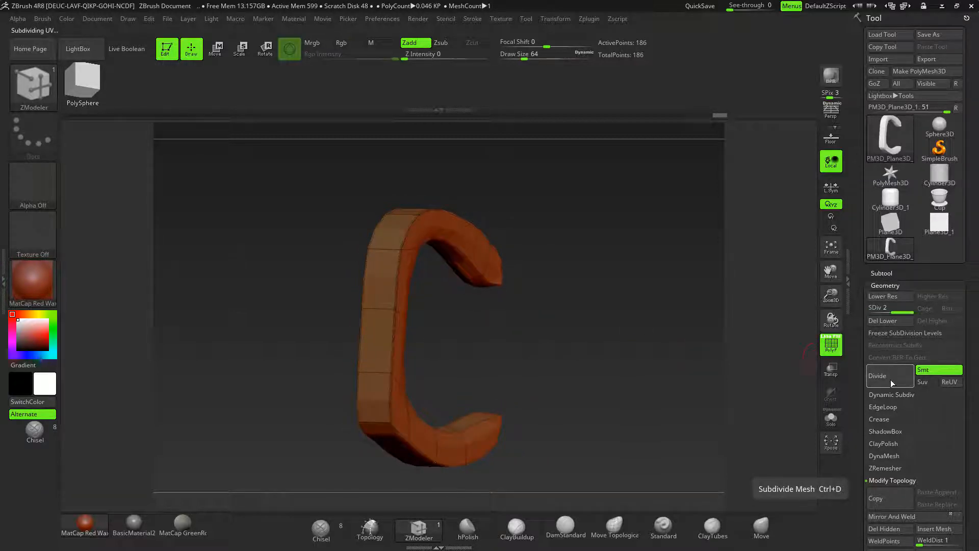
key(ctrl+z)
drag(668, 378, 643, 374)
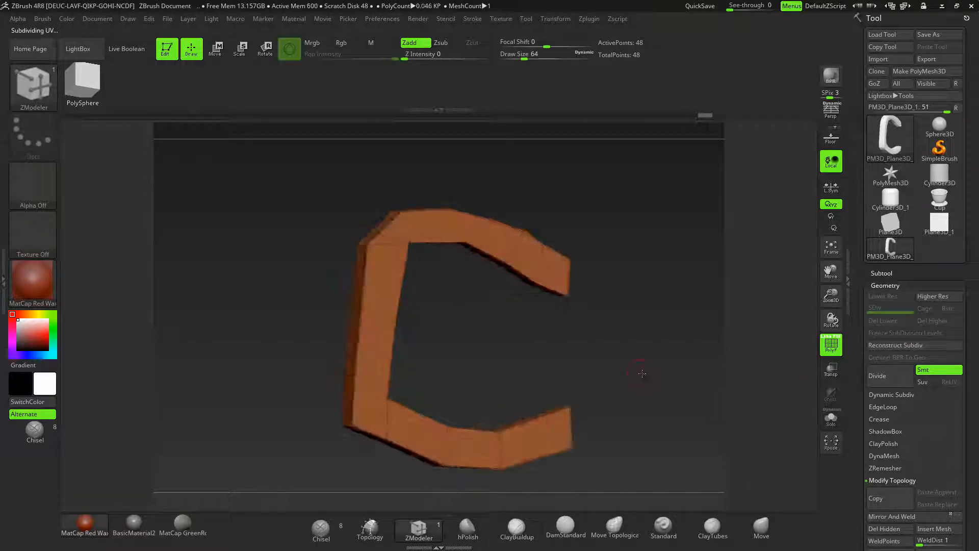
- Insert supporting edge loops near both arm ends, along the C's inner and outer outlines, and near both edges of its thickness
click(876, 418)
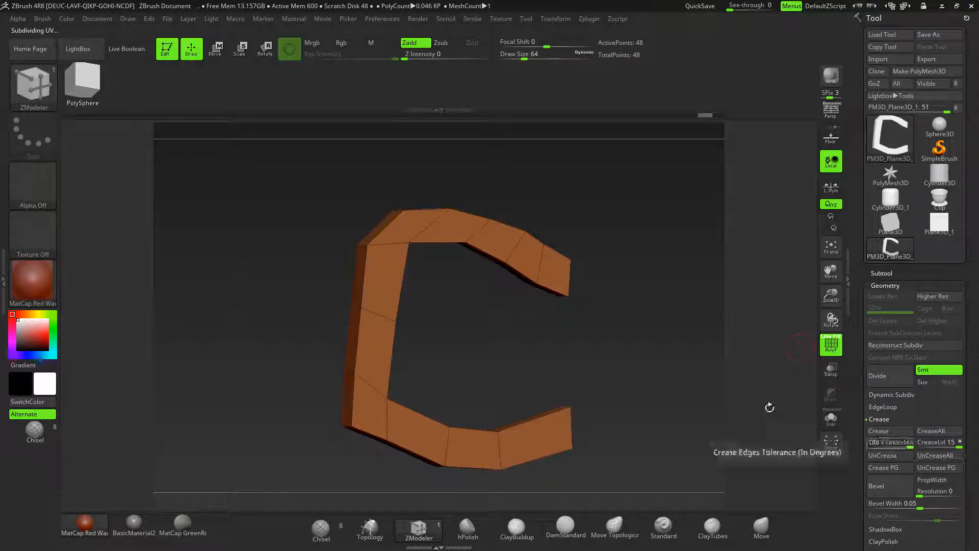
drag(689, 368, 643, 346)
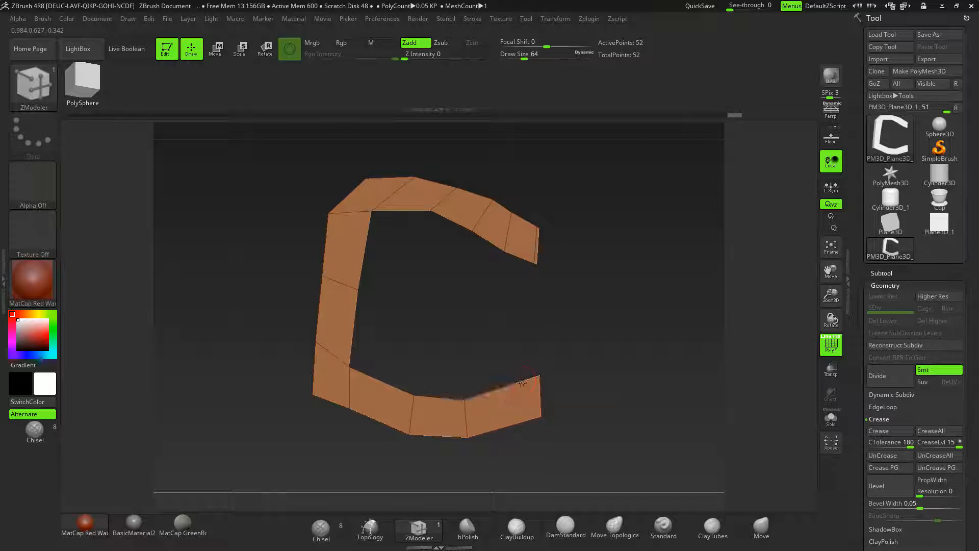
click(539, 391)
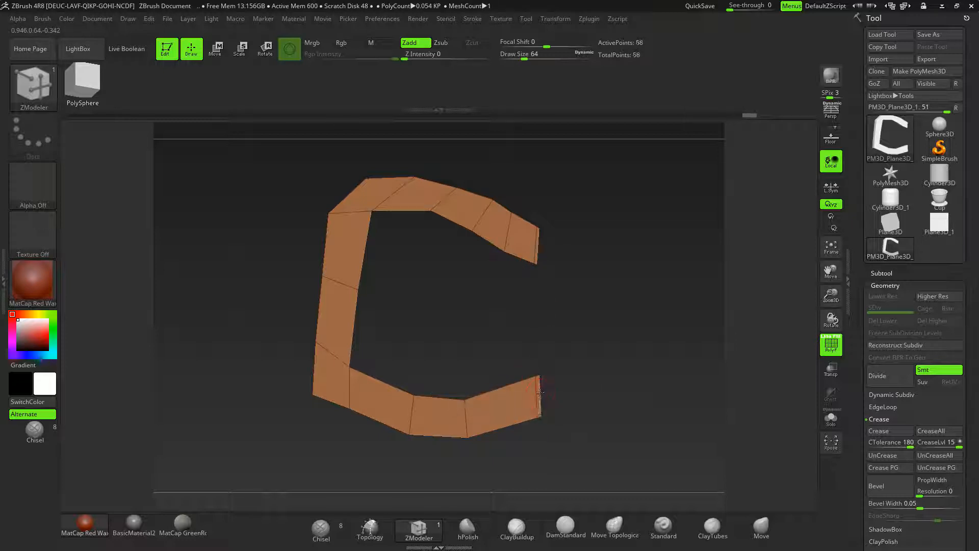
click(539, 409)
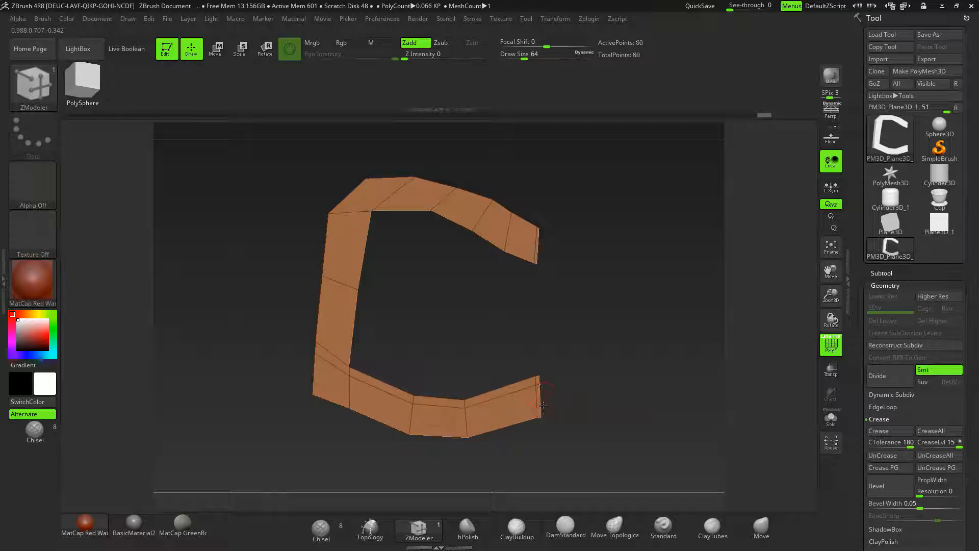
click(539, 245)
click(404, 212)
click(376, 179)
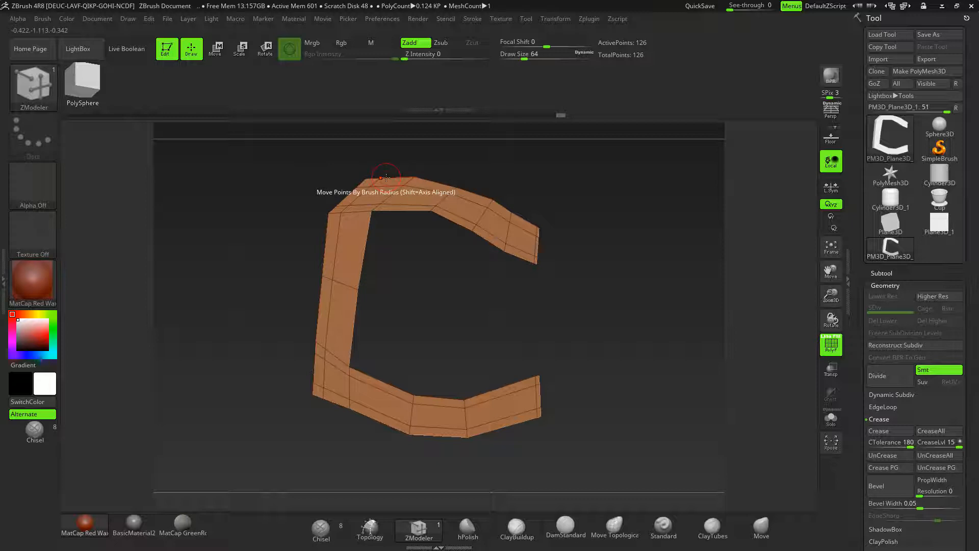
click(388, 179)
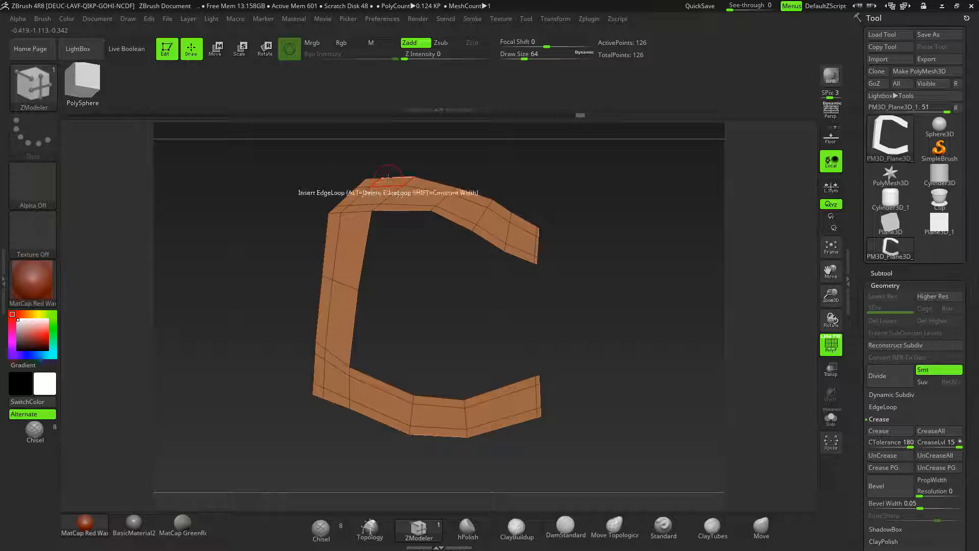
drag(605, 343, 684, 357)
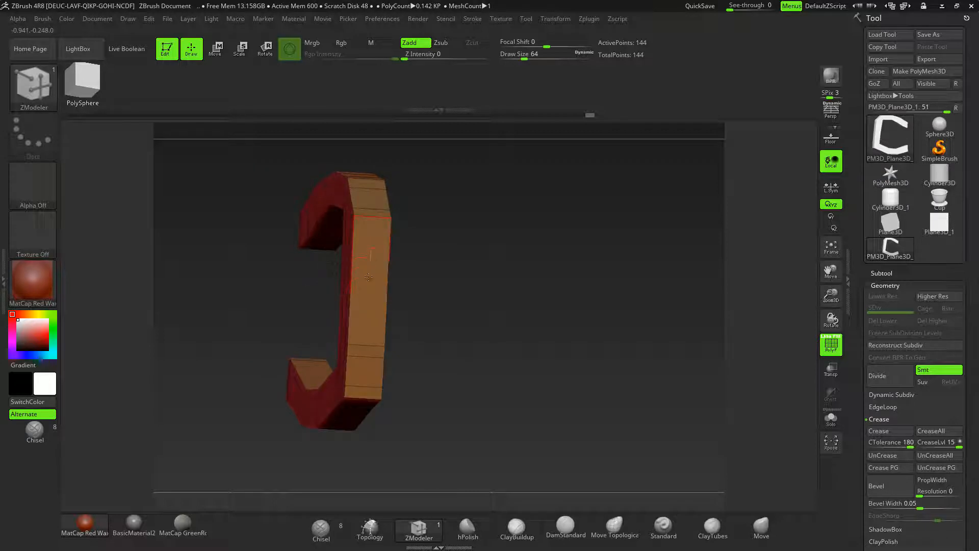
click(364, 277)
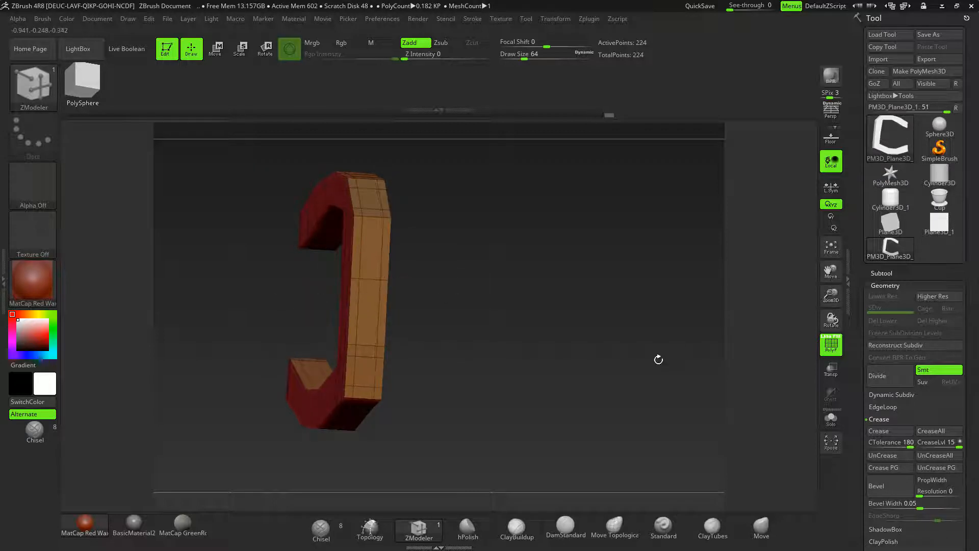
- Subdivide the C handle four times to SDiv 5 and hide its polyframe wireframe
drag(656, 357, 640, 362)
click(878, 378)
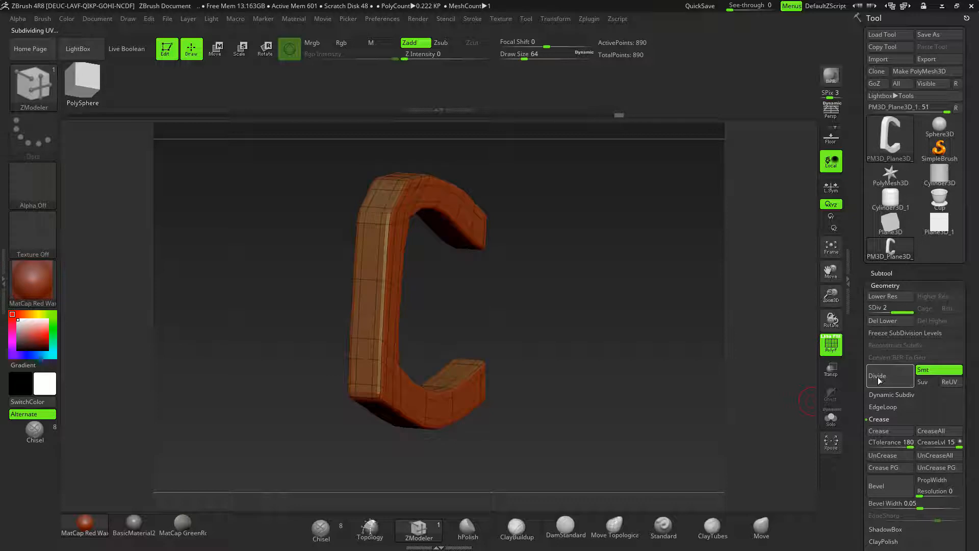
click(878, 380)
click(876, 381)
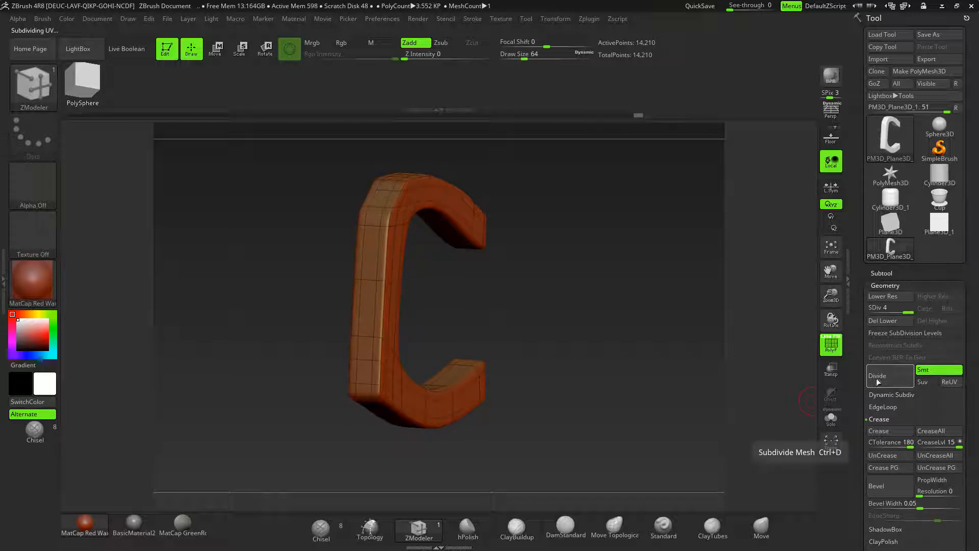
click(877, 383)
drag(722, 378, 705, 459)
key(shift+f)
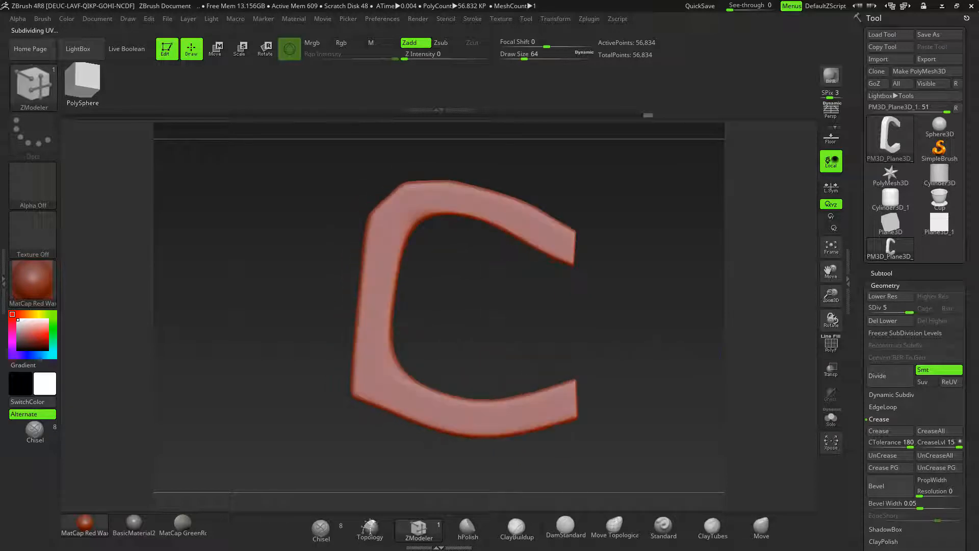
- Choose the Move brush and set its draw size to 245
click(760, 531)
key(space)
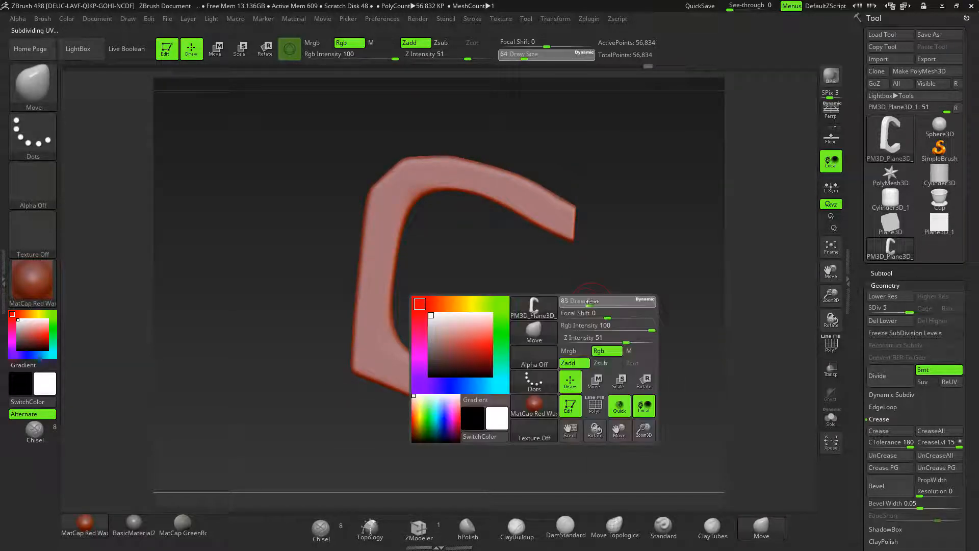
drag(606, 300, 614, 301)
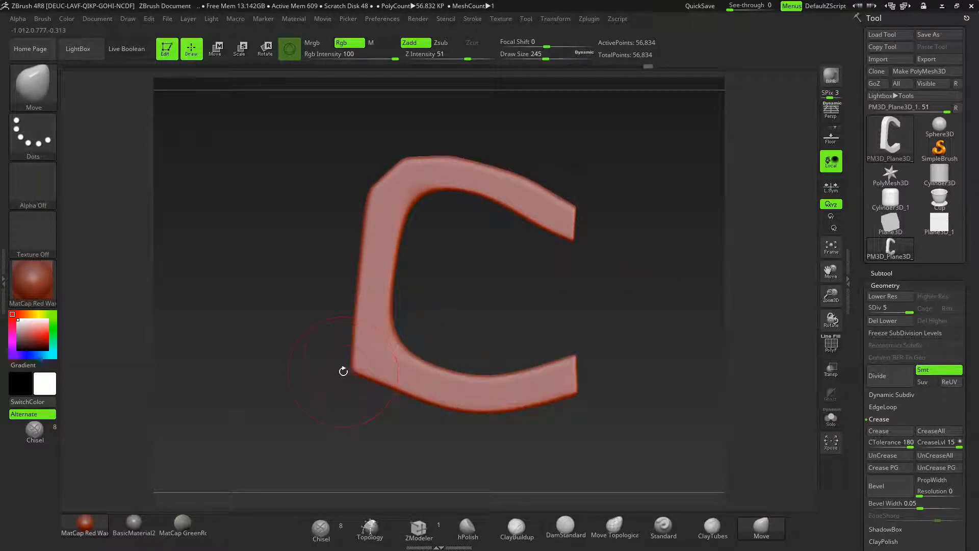
- Activate symmetry on the Z axis only, with X off, and enable local symmetry for the handle
drag(569, 248, 658, 245)
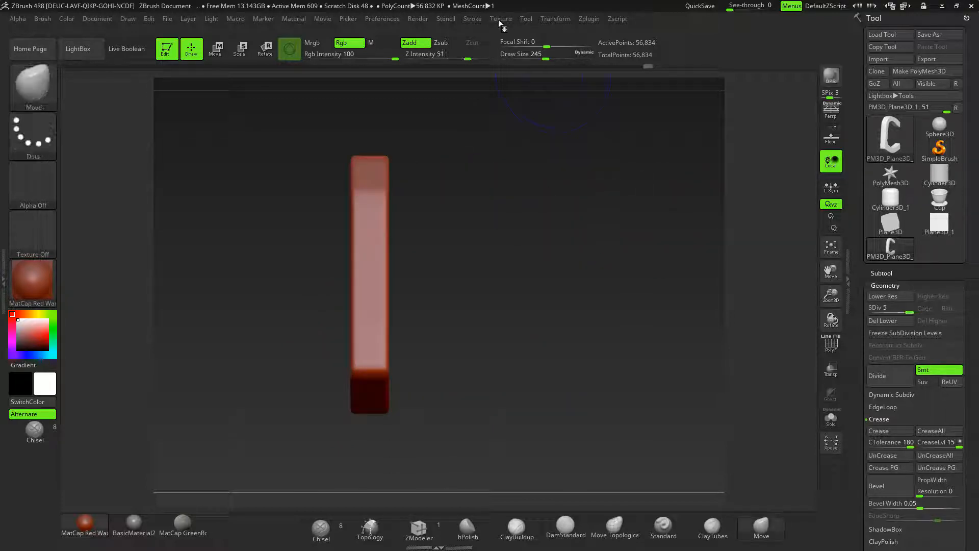
click(500, 19)
click(559, 20)
click(576, 284)
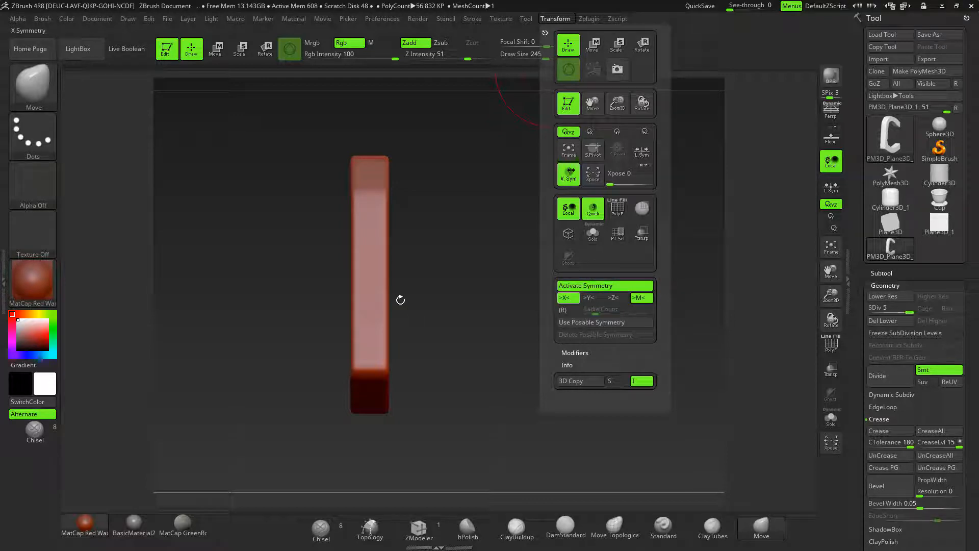
click(550, 17)
click(549, 18)
click(610, 300)
click(572, 299)
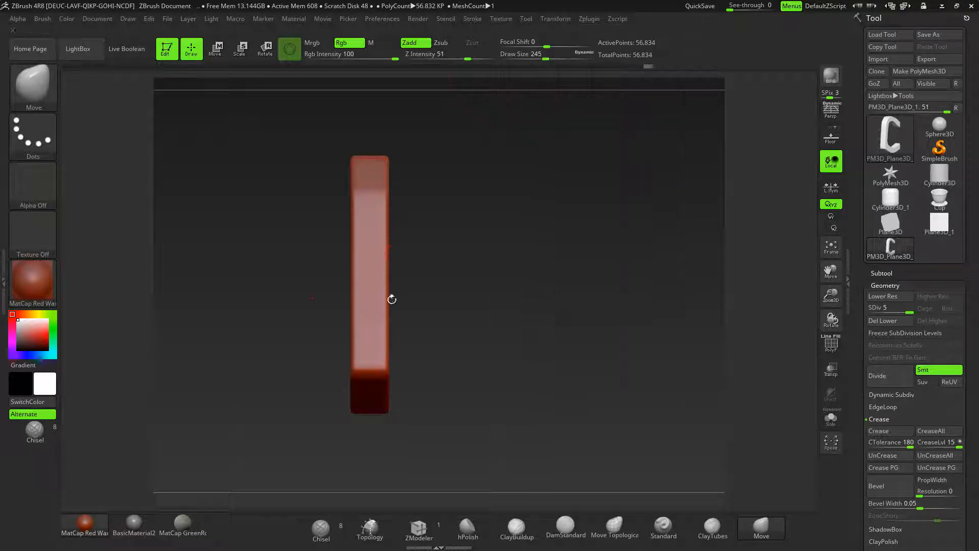
click(830, 188)
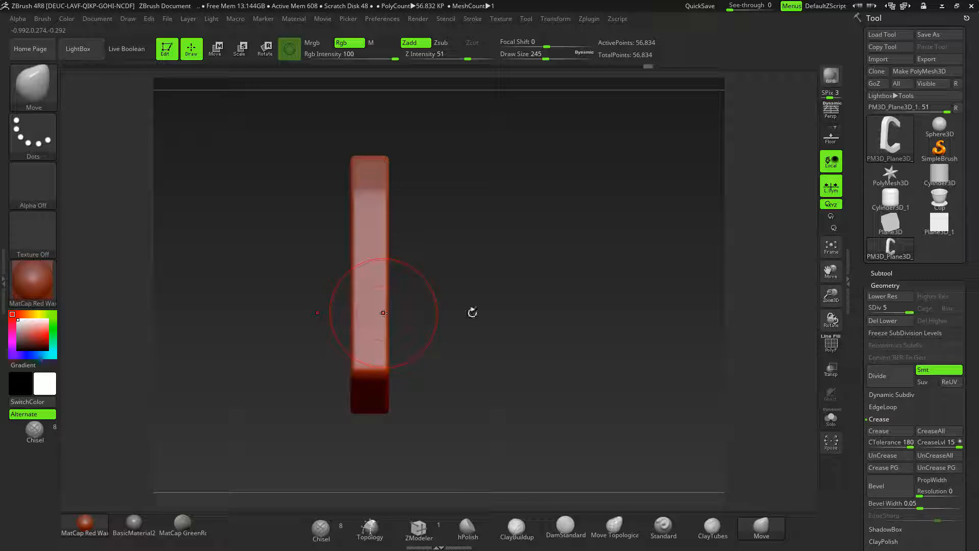
click(216, 51)
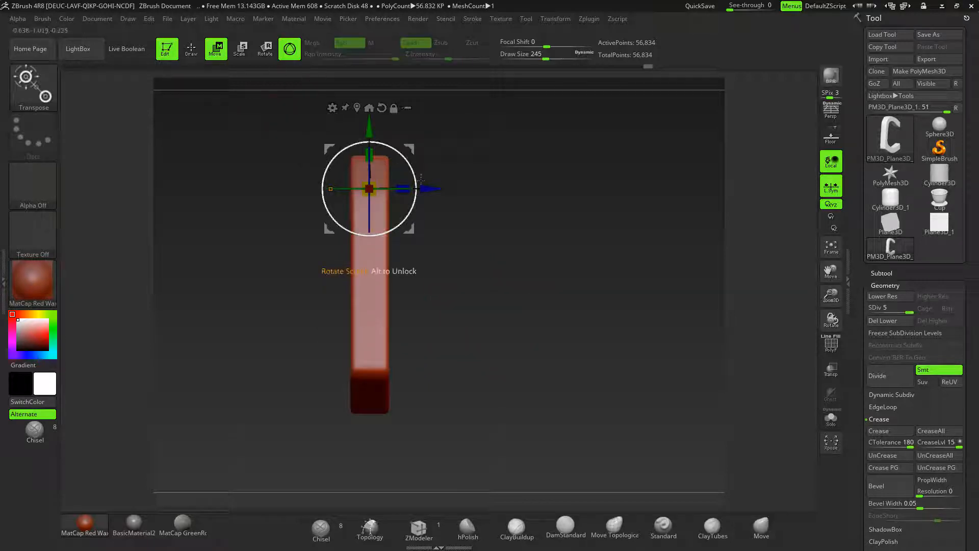
drag(428, 188, 430, 189)
key(ctrl+z)
mouse_move(531, 234)
mouse_down()
mouse_move(497, 240)
mouse_move(547, 267)
mouse_move(497, 269)
mouse_up()
alt+drag(599, 297, 578, 306)
click(191, 50)
- Lower the handle to SDiv 3 and soften its outer corners into rounder curves with the Move and Smooth brushes
key(f)
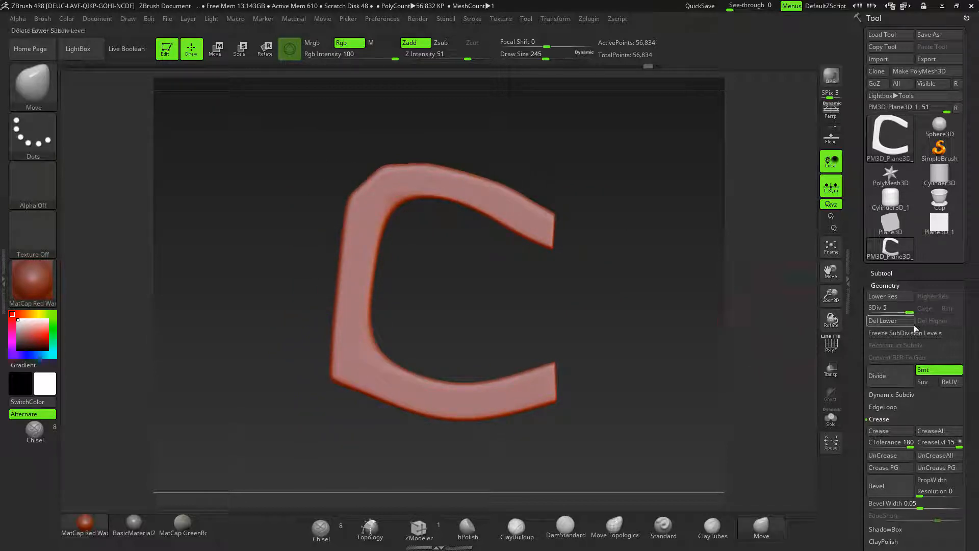
drag(910, 312, 890, 314)
drag(691, 382, 342, 383)
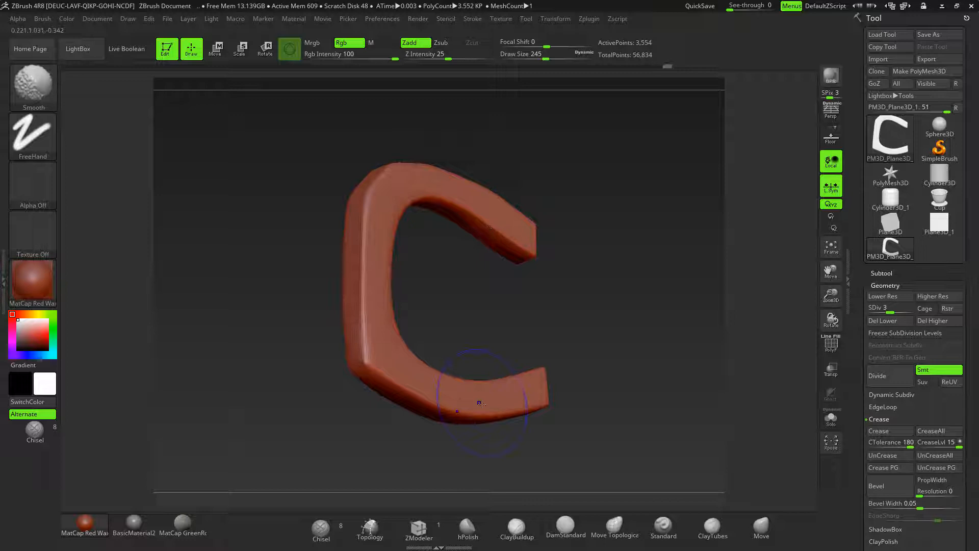
mouse_move(672, 417)
mouse_down()
mouse_move(684, 402)
mouse_move(686, 344)
mouse_move(599, 302)
mouse_move(603, 289)
mouse_up()
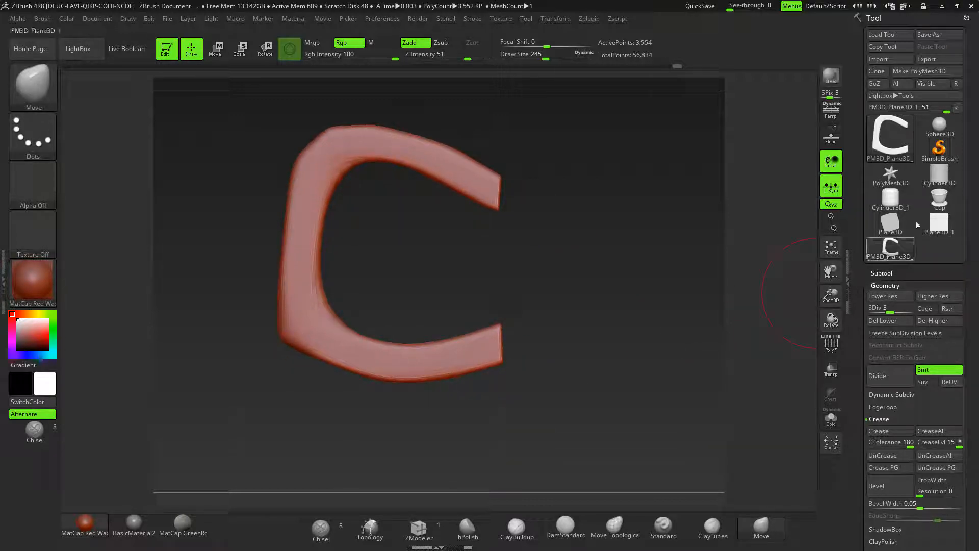
- Switch to the Cup tool, append the C handle as a subtool, and select the handle subtool
click(931, 199)
click(881, 274)
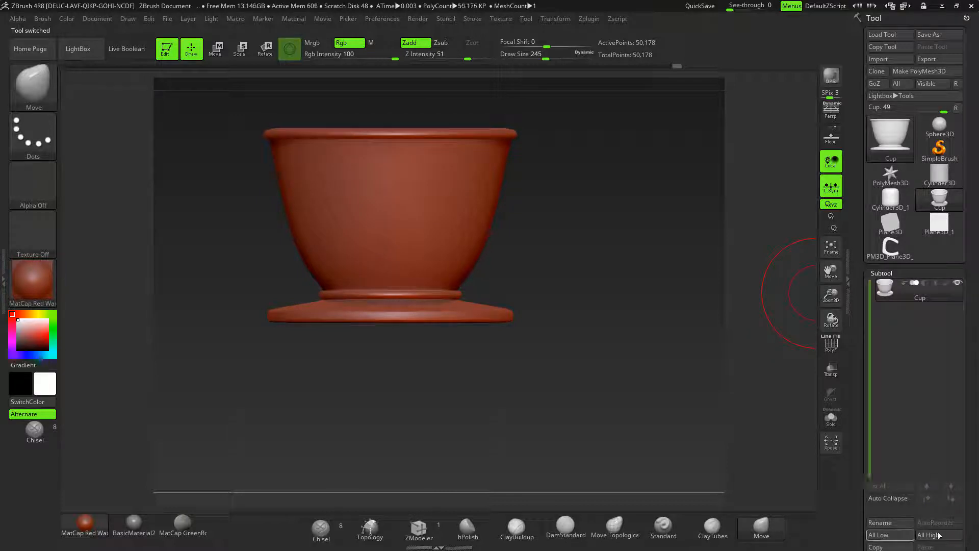
scroll(970, 507, down, 5)
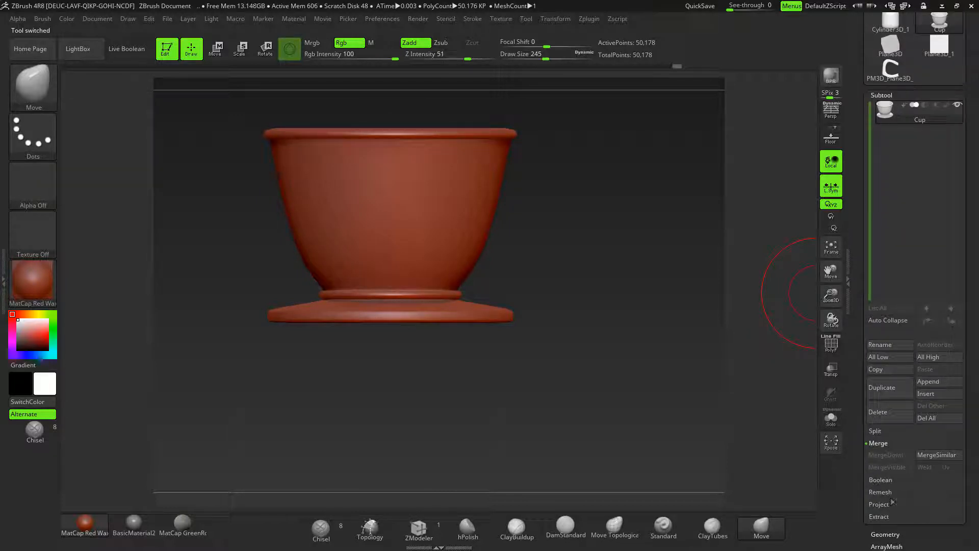
click(931, 381)
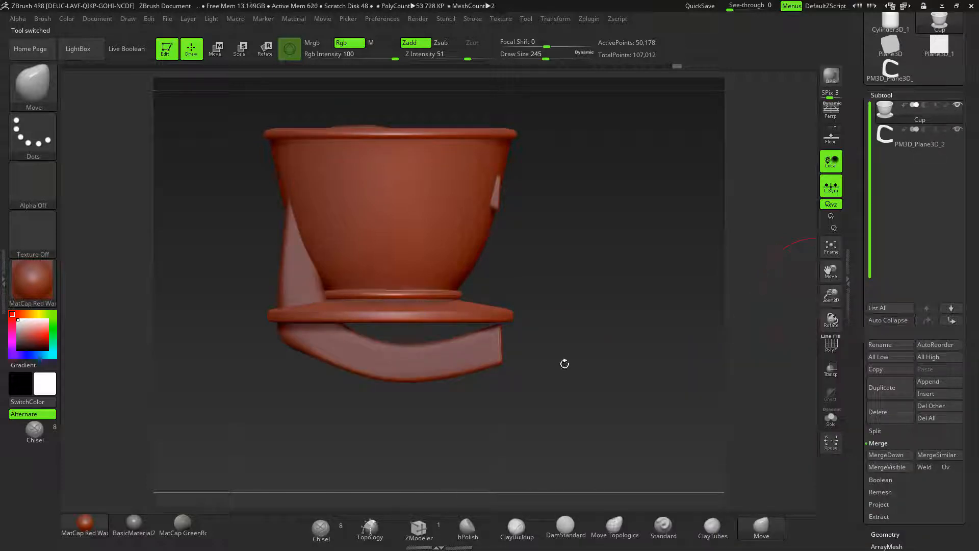
click(893, 141)
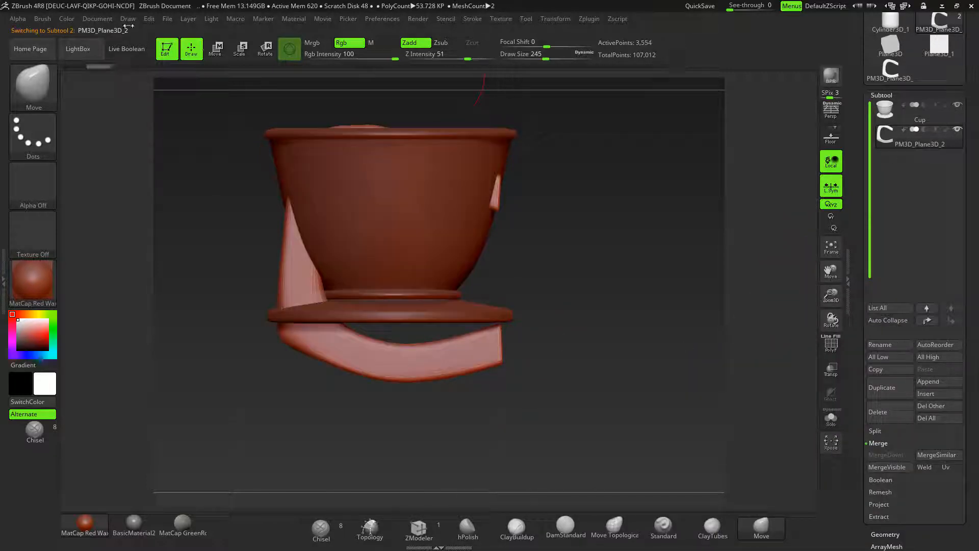
- Move the C handle to the cup's side and scale it down to fit between the rim and the base
click(217, 49)
key(e)
drag(333, 158, 140, 166)
drag(171, 134, 164, 134)
drag(148, 168, 163, 203)
drag(187, 163, 181, 169)
drag(228, 207, 240, 219)
drag(376, 404, 469, 403)
alt+drag(408, 373, 666, 372)
alt+drag(491, 376, 541, 403)
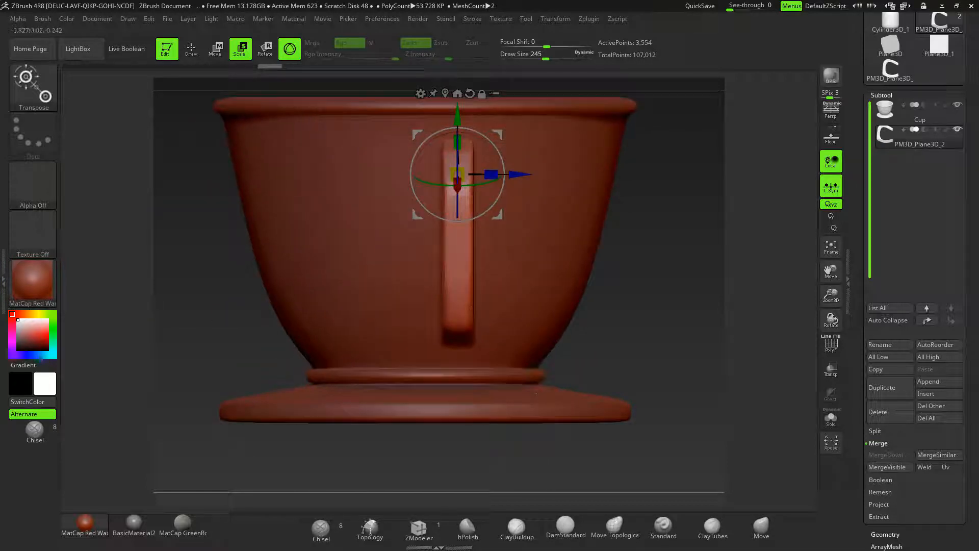
- Turn off symmetry for the handle and shift it along the Z axis to centre it on the cup's side
drag(503, 174, 496, 175)
key(ctrl+z)
click(560, 20)
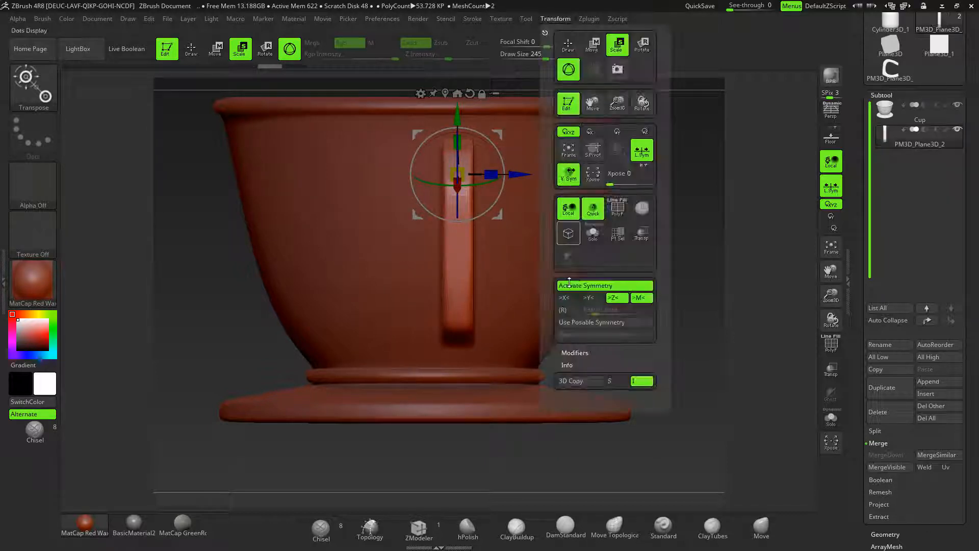
click(583, 286)
drag(514, 174, 486, 175)
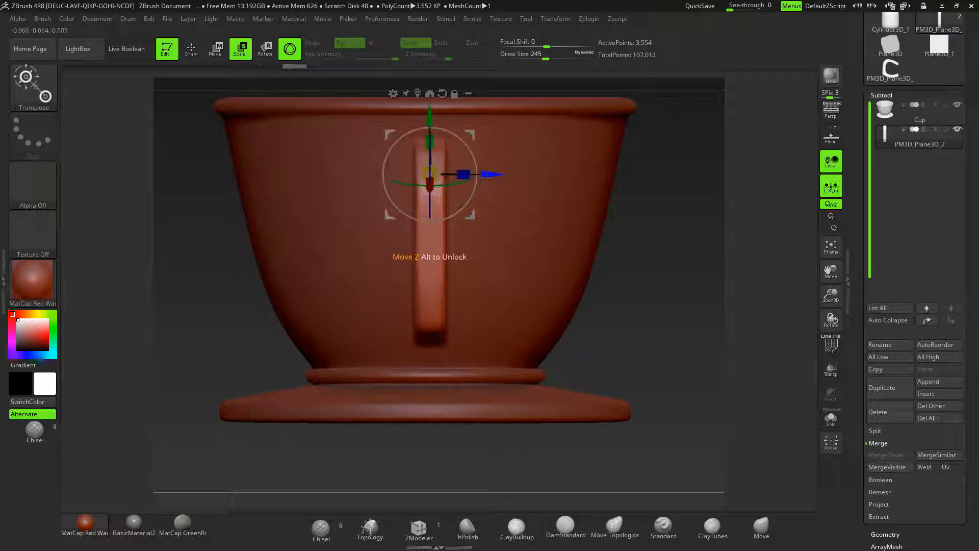
- Select the Move brush with a draw size of 68 for working on the handle's ends
drag(644, 293, 466, 306)
alt+drag(466, 391, 309, 415)
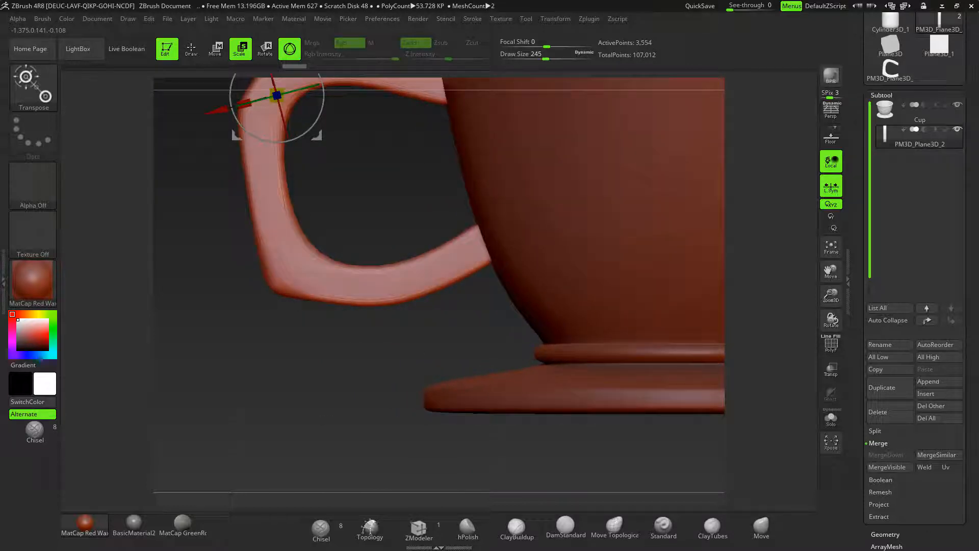
click(762, 526)
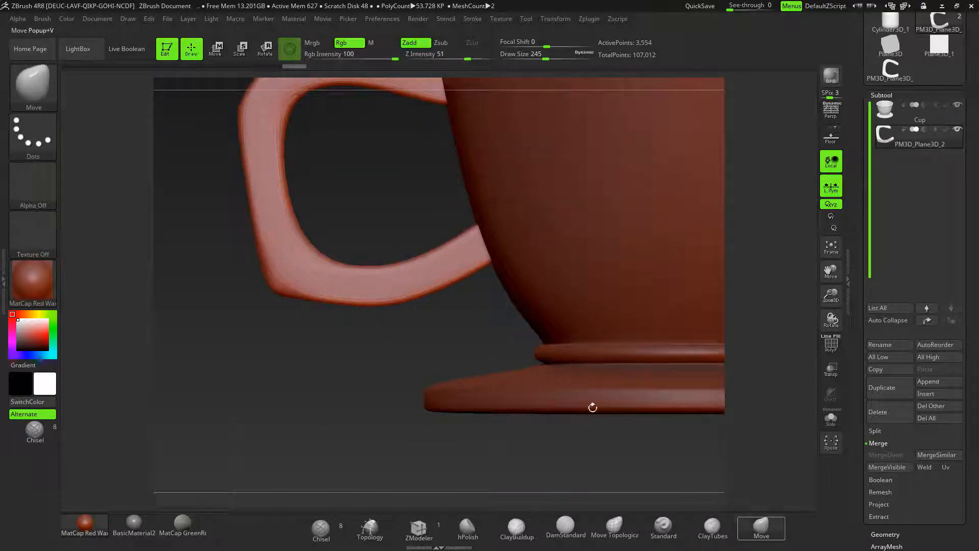
key(space)
drag(509, 295, 492, 295)
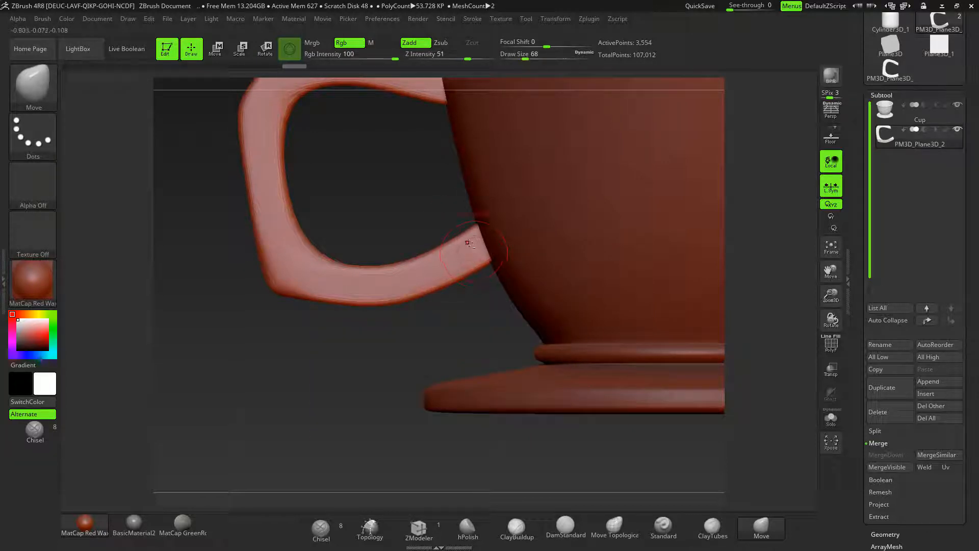
- Paint masks over the lower and upper ends of the handle where they meet the cup
ctrl+drag(470, 245, 475, 251)
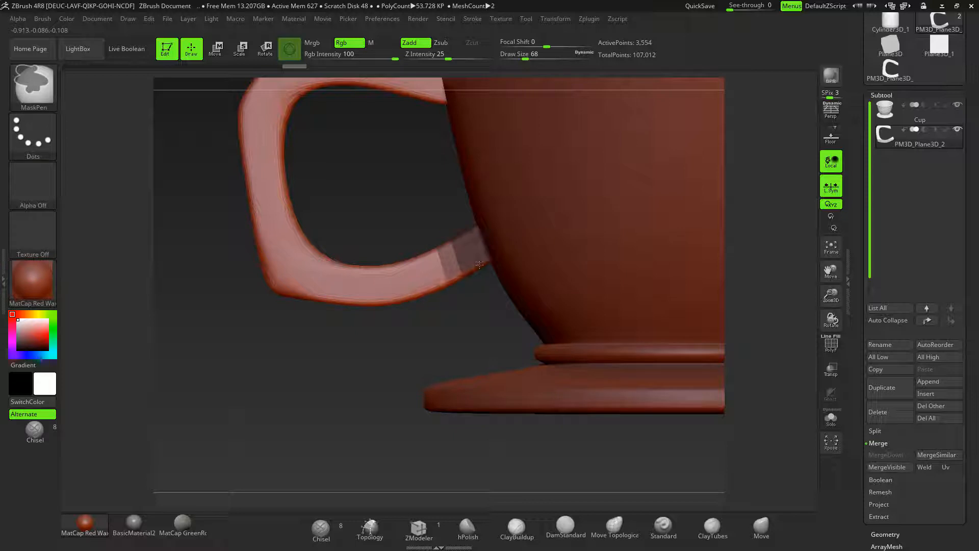
drag(487, 293, 678, 280)
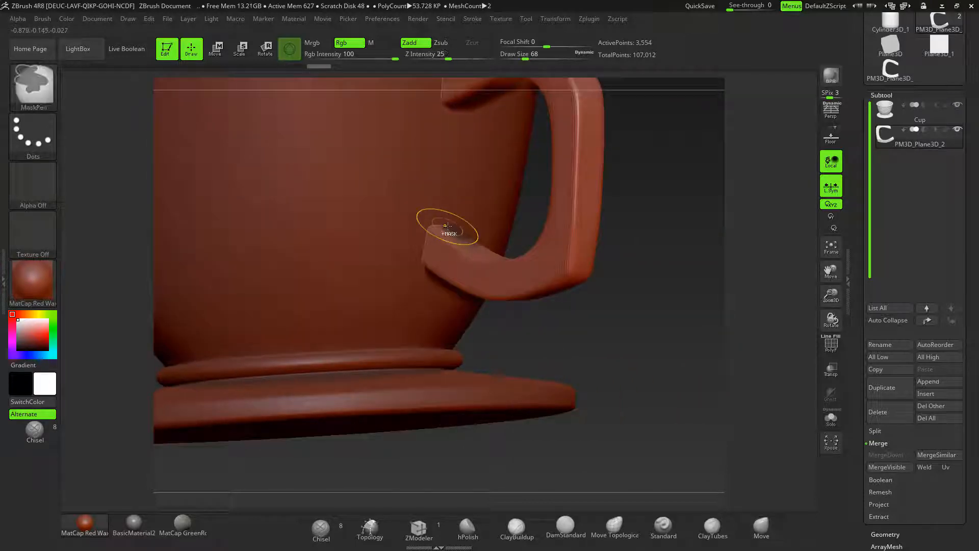
ctrl+drag(447, 226, 435, 233)
mouse_move(644, 352)
mouse_down()
mouse_move(658, 287)
mouse_move(521, 316)
mouse_move(576, 311)
mouse_move(535, 299)
mouse_up()
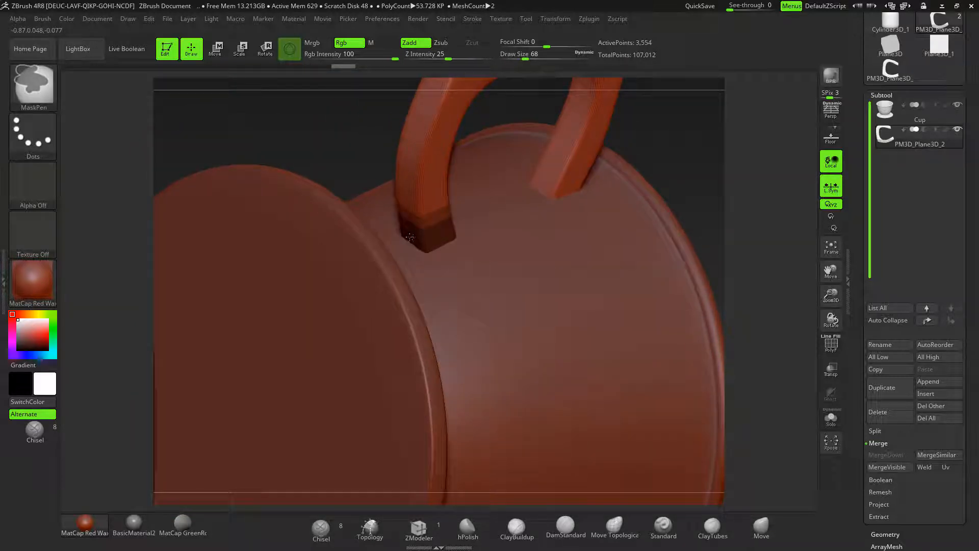
mouse_move(537, 188)
ctrl+mouse_down()
mouse_move(585, 193)
mouse_move(541, 189)
ctrl+mouse_up()
key(ctrl+z)
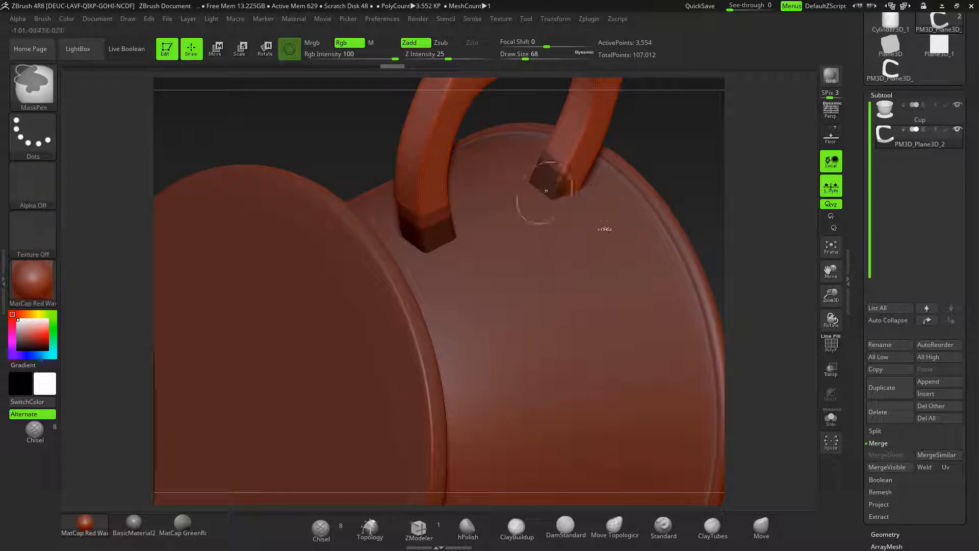
- Isolate the handle and extend the painted mask around the remaining sides of both ends
click(831, 417)
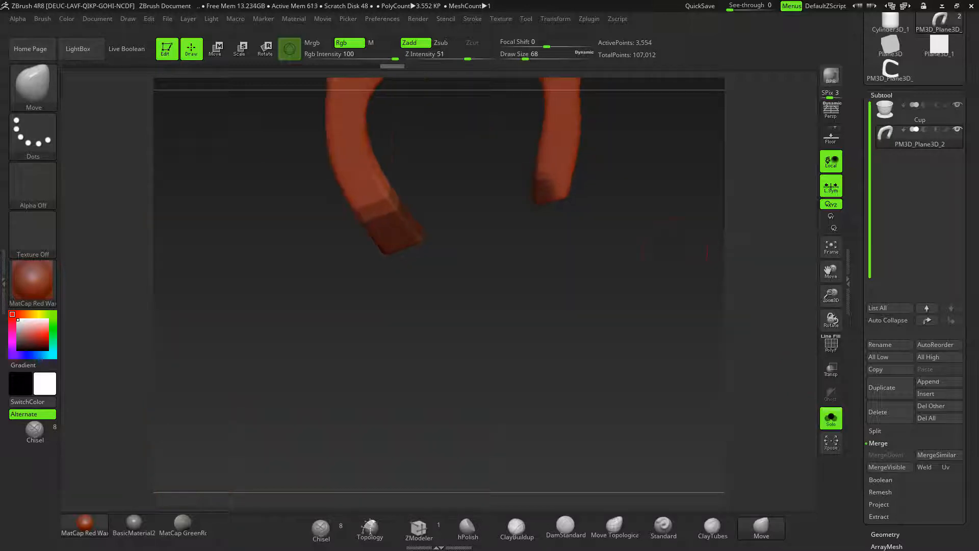
alt+drag(674, 250, 650, 289)
mouse_move(544, 243)
ctrl+mouse_down()
mouse_move(531, 228)
mouse_move(546, 229)
ctrl+mouse_up()
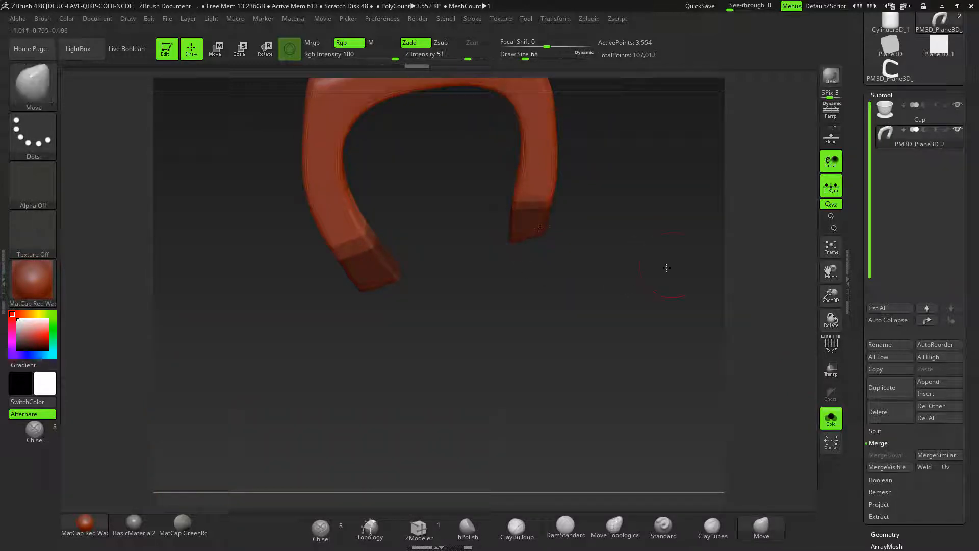
drag(666, 268, 588, 250)
ctrl+drag(545, 223, 556, 214)
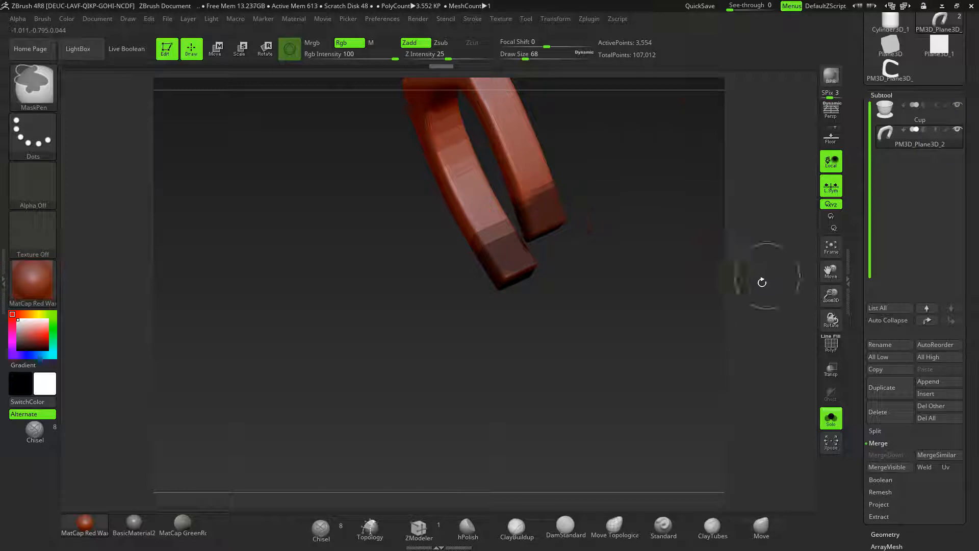
drag(762, 282, 711, 293)
ctrl+drag(574, 211, 596, 220)
alt+drag(627, 255, 514, 255)
- Try the handle at SDiv 5 and return it to SDiv 3
click(887, 534)
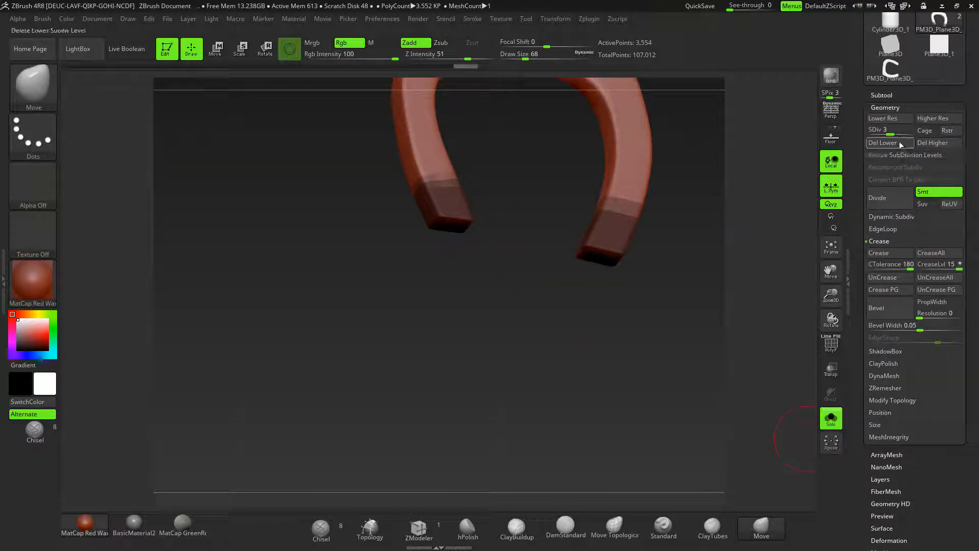
drag(608, 363, 628, 385)
mouse_move(494, 406)
mouse_down()
mouse_move(495, 381)
mouse_move(524, 376)
mouse_up()
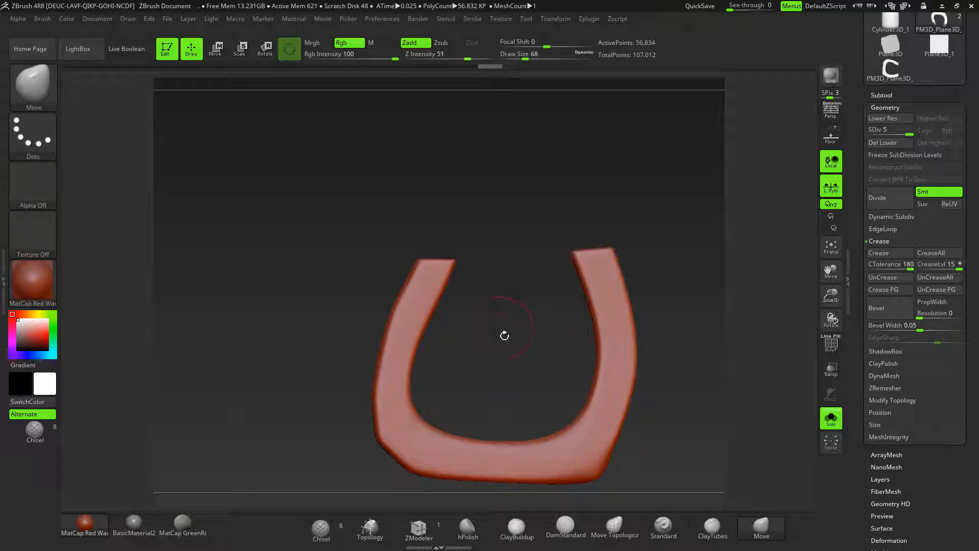
shift+drag(505, 335, 506, 358)
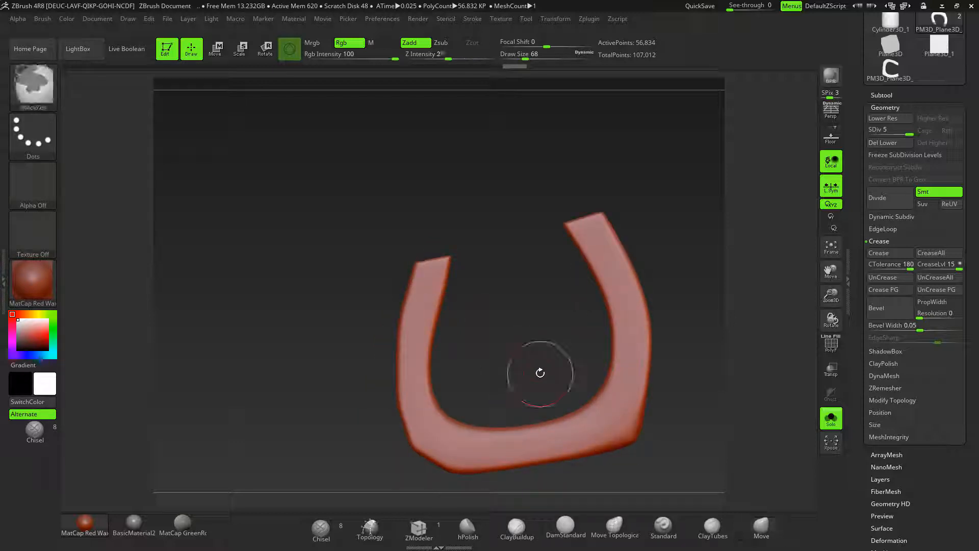
key(ctrl+z)
key(shift+d)
key(shift+d)
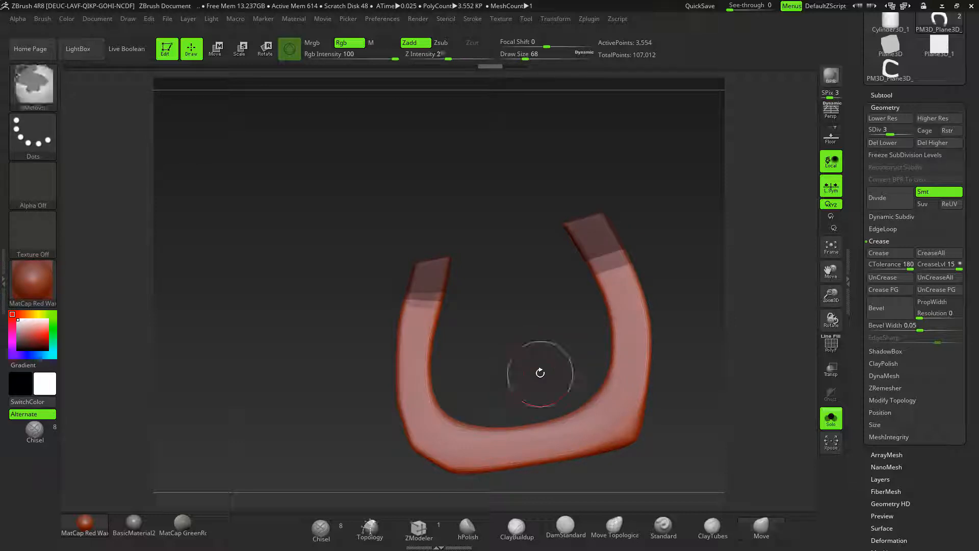
- Clear the handle's mask, try a brushed mask across both tips, and undo that mask
drag(530, 378, 672, 362)
drag(603, 375, 530, 423)
mouse_move(338, 403)
mouse_down()
mouse_move(412, 371)
mouse_move(374, 411)
mouse_move(358, 409)
mouse_move(334, 457)
mouse_move(377, 476)
mouse_move(387, 411)
mouse_move(474, 352)
mouse_move(457, 355)
mouse_up()
key(ctrl)
ctrl+click(480, 329)
mouse_move(251, 150)
ctrl+mouse_down()
mouse_move(581, 208)
mouse_move(600, 228)
ctrl+mouse_up()
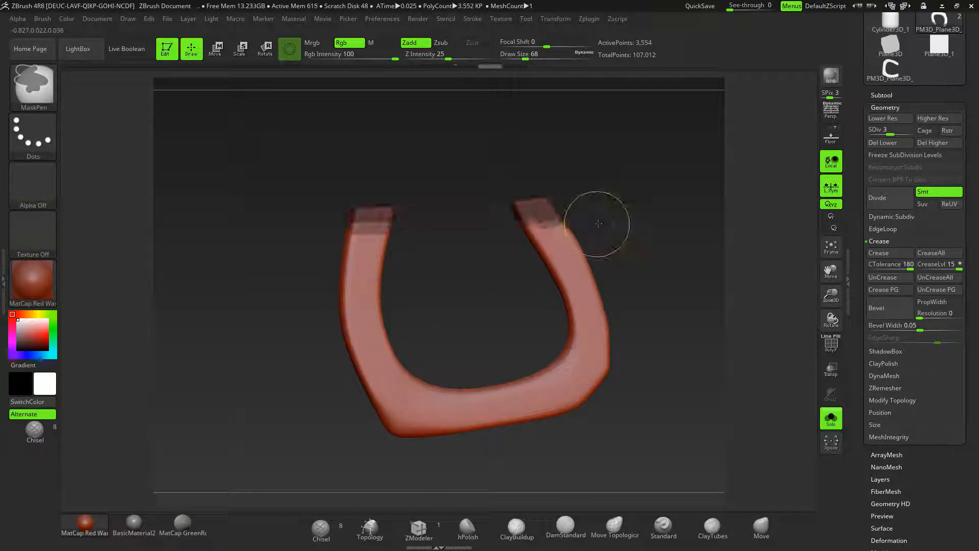
key(ctrl+z)
- Set the masking stroke to Lasso and mask both end tips of the handle
mouse_move(652, 262)
mouse_down()
mouse_move(647, 278)
mouse_move(635, 259)
mouse_up()
key(ctrl)
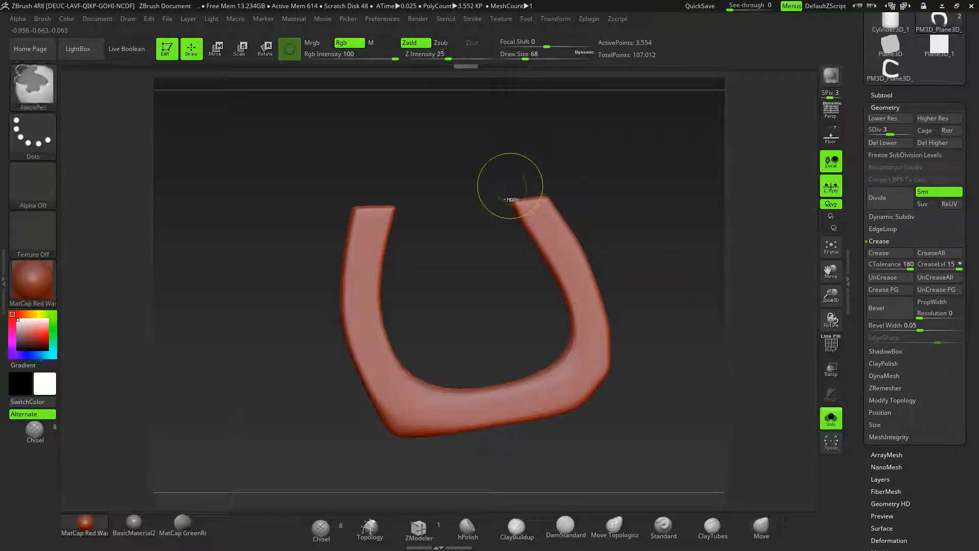
click(55, 153)
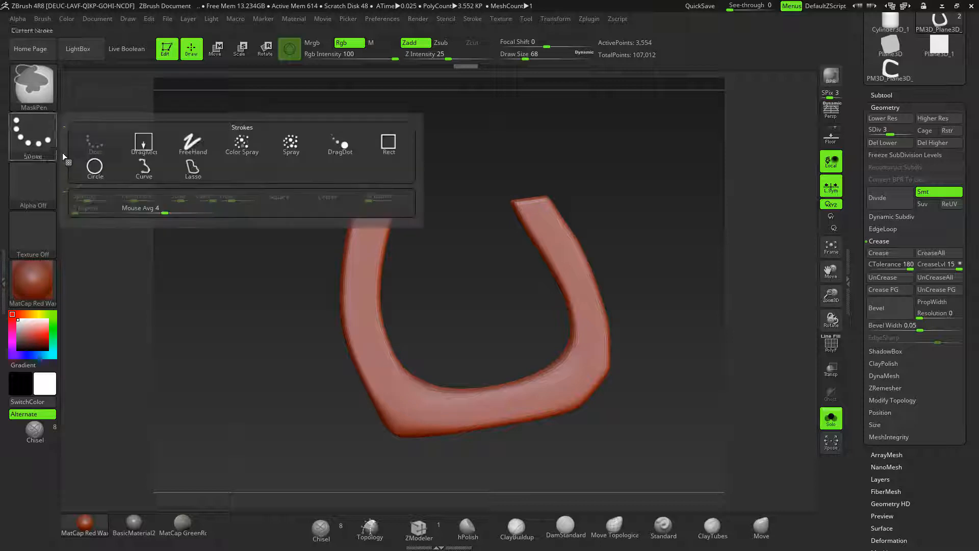
click(195, 174)
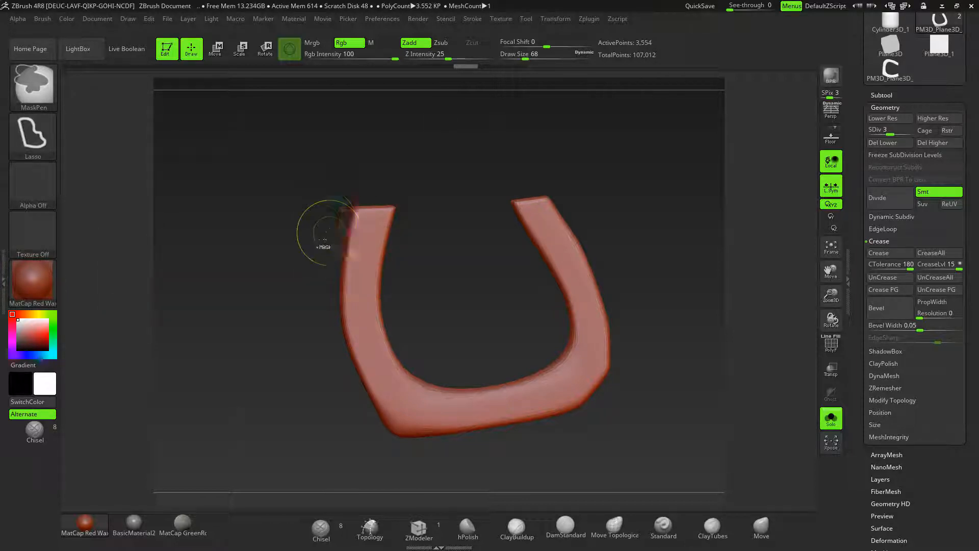
mouse_move(498, 226)
ctrl+mouse_down()
mouse_move(544, 219)
mouse_move(309, 202)
mouse_move(302, 212)
ctrl+mouse_up()
drag(261, 331, 804, 378)
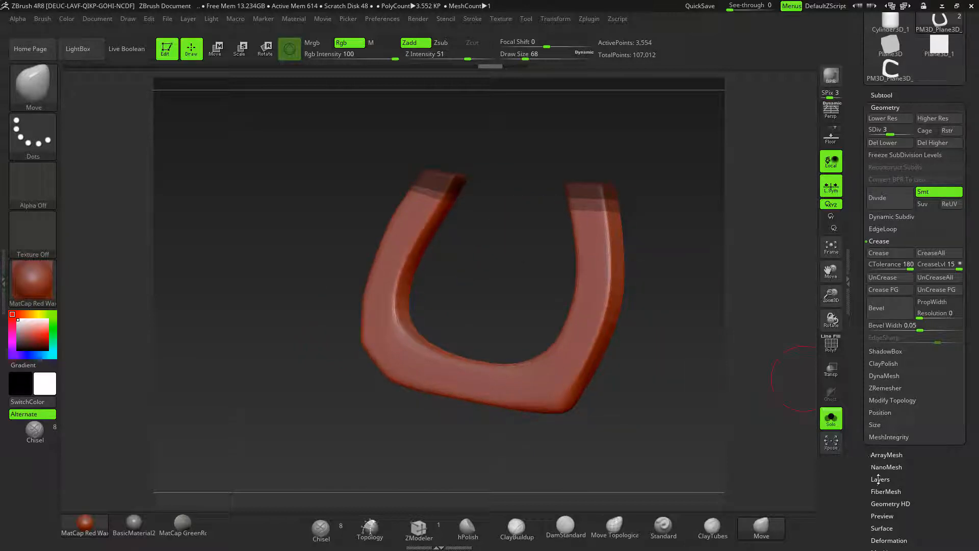
- Extract the masked handle ends as a new subtool with S Smt 4 and Thick 0.04, and accept the result
click(882, 96)
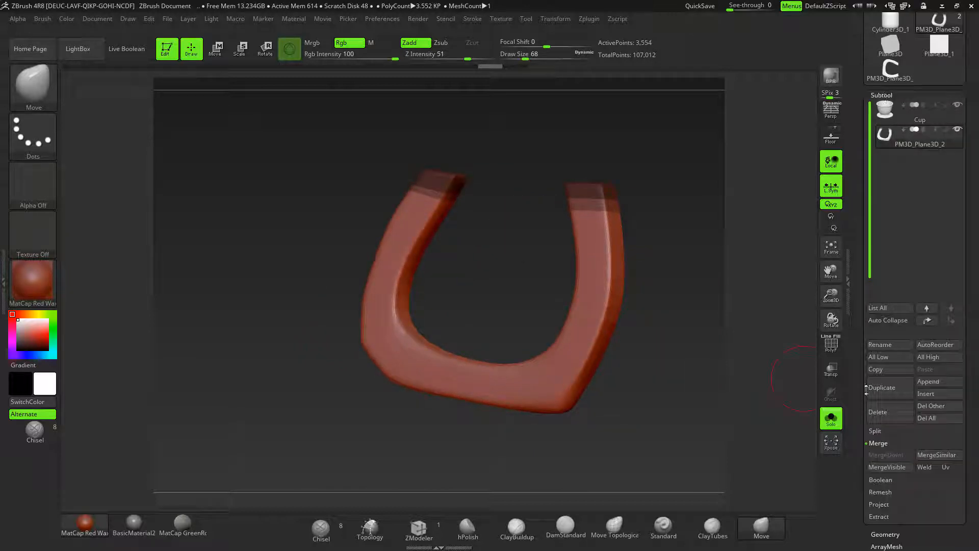
click(878, 516)
scroll(924, 367, down, 5)
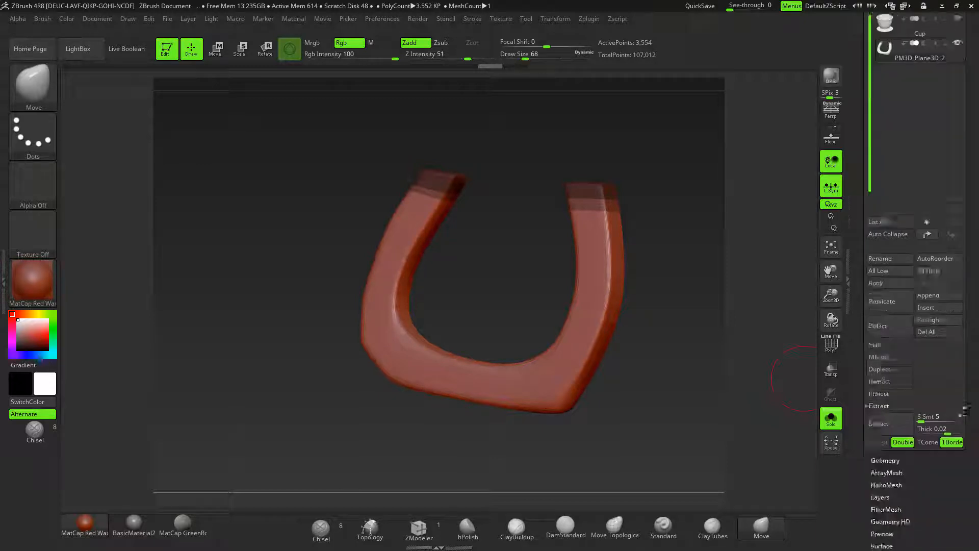
click(886, 328)
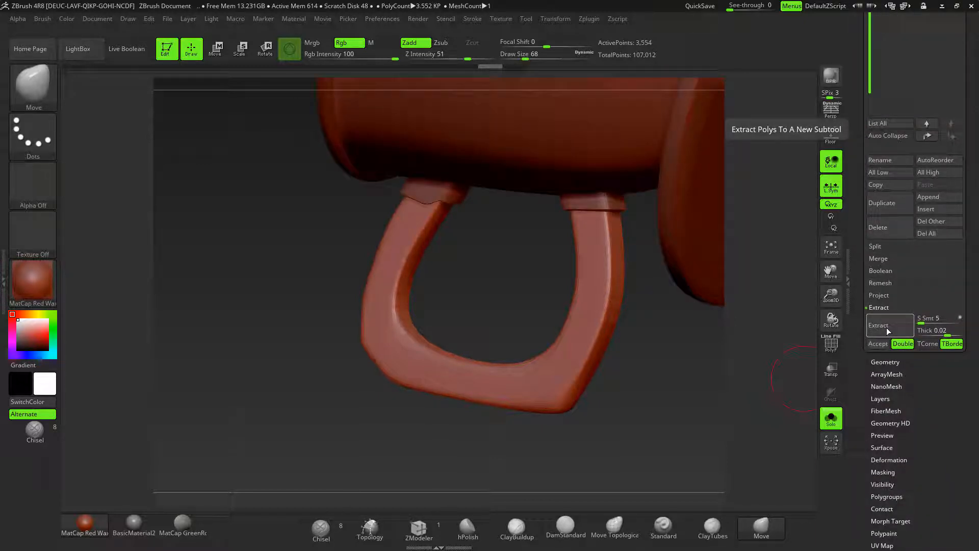
click(921, 322)
click(931, 332)
text(0.04)
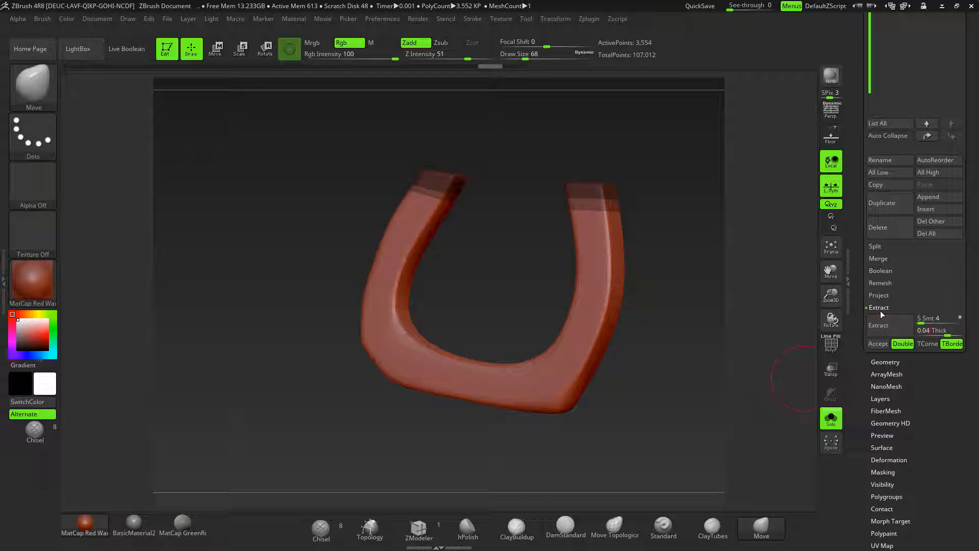
click(882, 325)
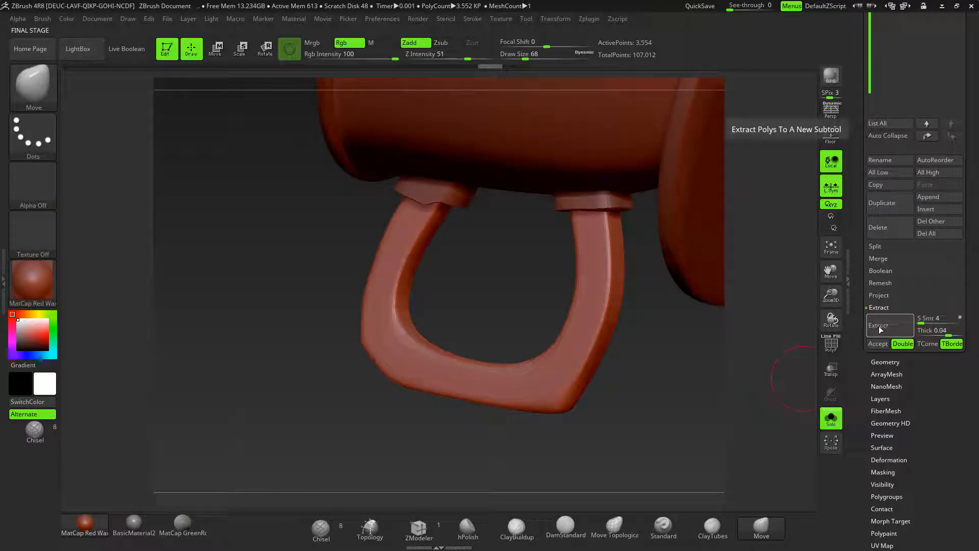
click(877, 344)
ctrl+drag(634, 341, 688, 363)
- Show all subtools, raise the draw size to 207, and smooth the extracted collars at the handle's ends
drag(666, 408, 840, 398)
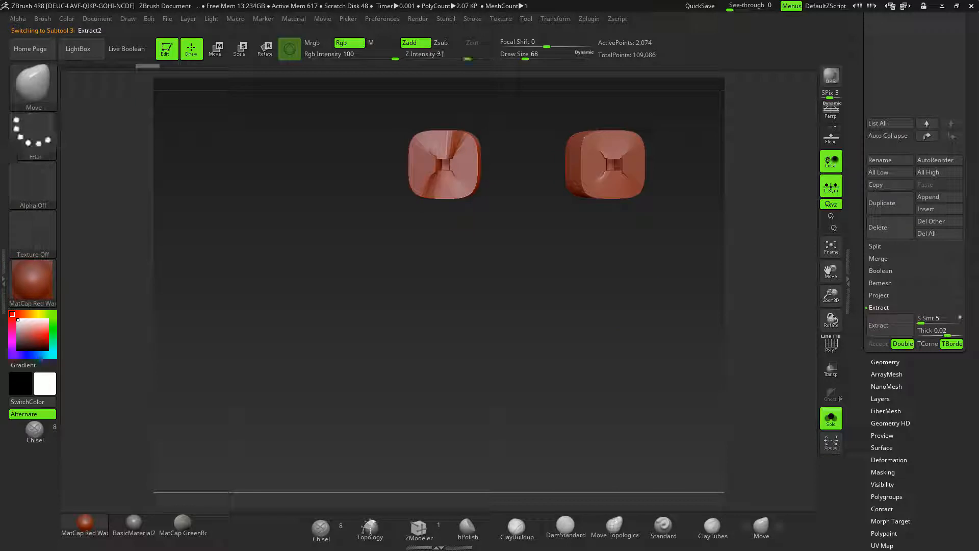
click(830, 418)
drag(718, 412, 726, 375)
key(space)
click(741, 371)
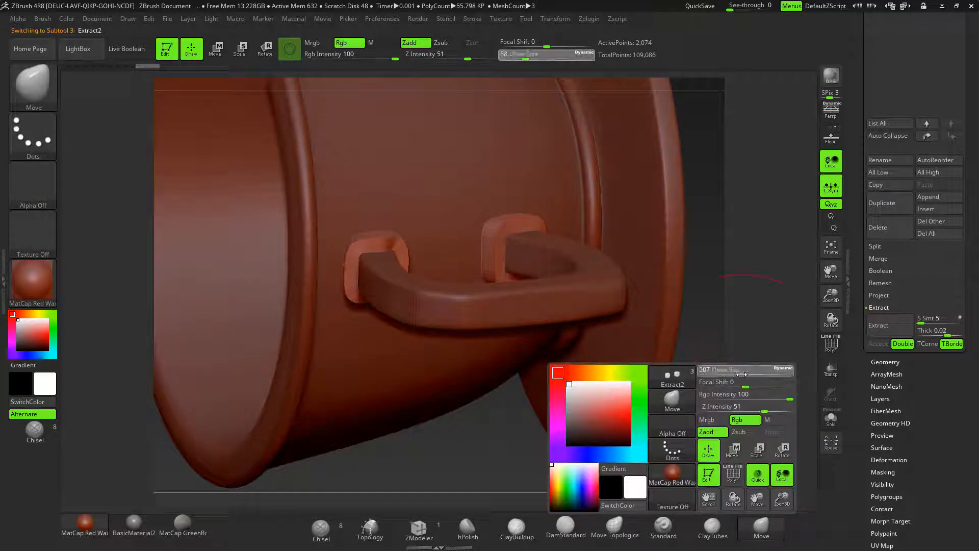
shift+drag(398, 258, 383, 258)
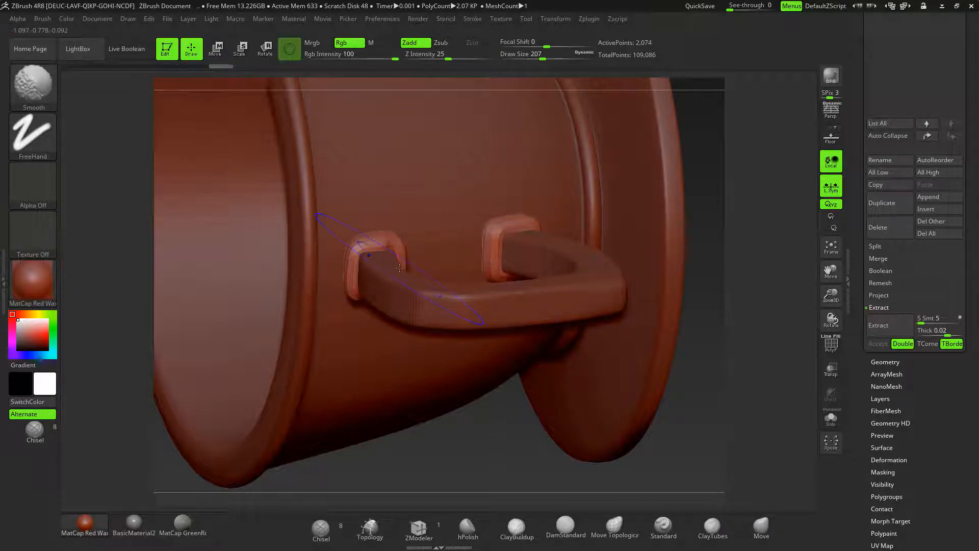
- Isolate the two collars and flatten their surfaces using the hPolish brush at draw size 68
mouse_move(741, 395)
mouse_down()
mouse_move(745, 290)
mouse_move(655, 390)
mouse_move(739, 302)
mouse_move(714, 297)
mouse_up()
click(832, 418)
drag(735, 378, 706, 376)
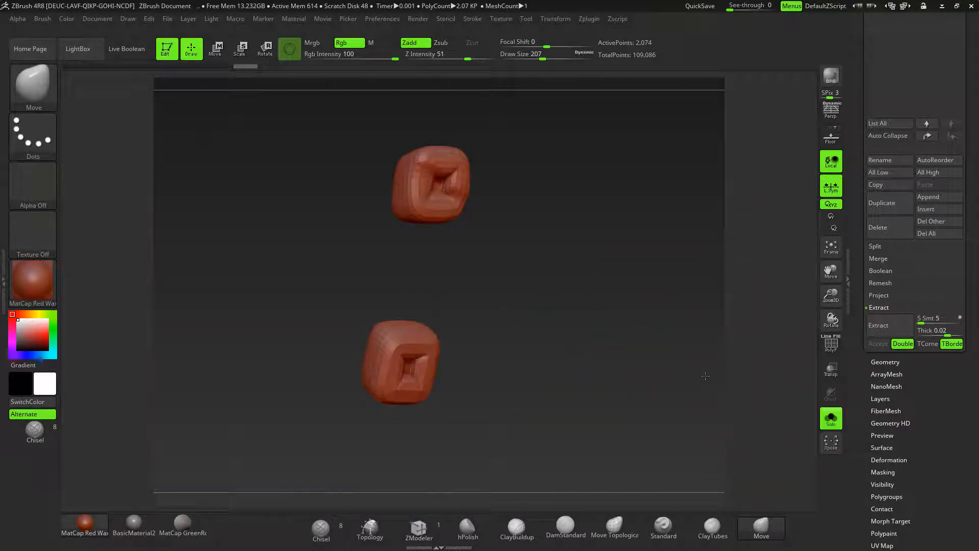
click(467, 527)
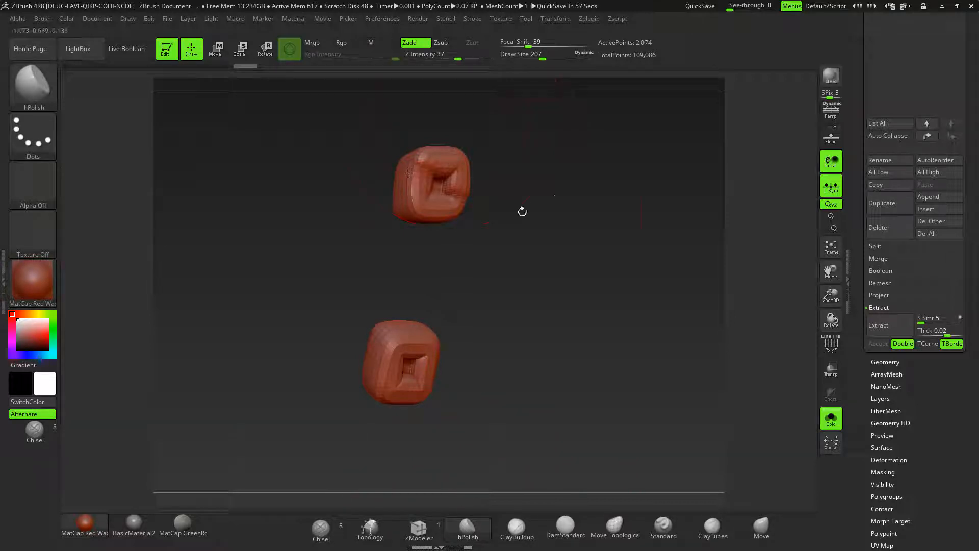
key(space)
drag(557, 196, 539, 194)
right_drag(459, 166, 466, 175)
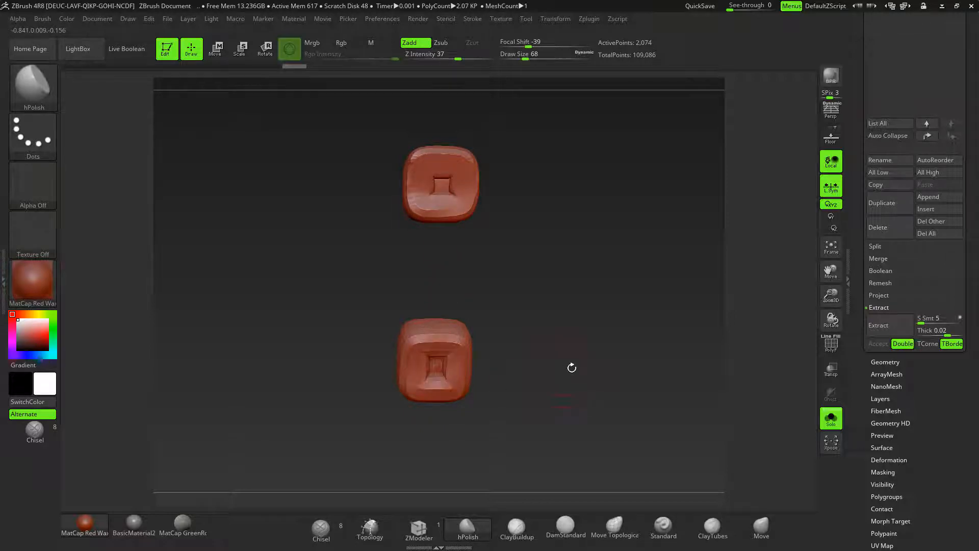
- Subdivide the collars to smooth them and show the complete cup with its handle from the side
key(ctrl+d)
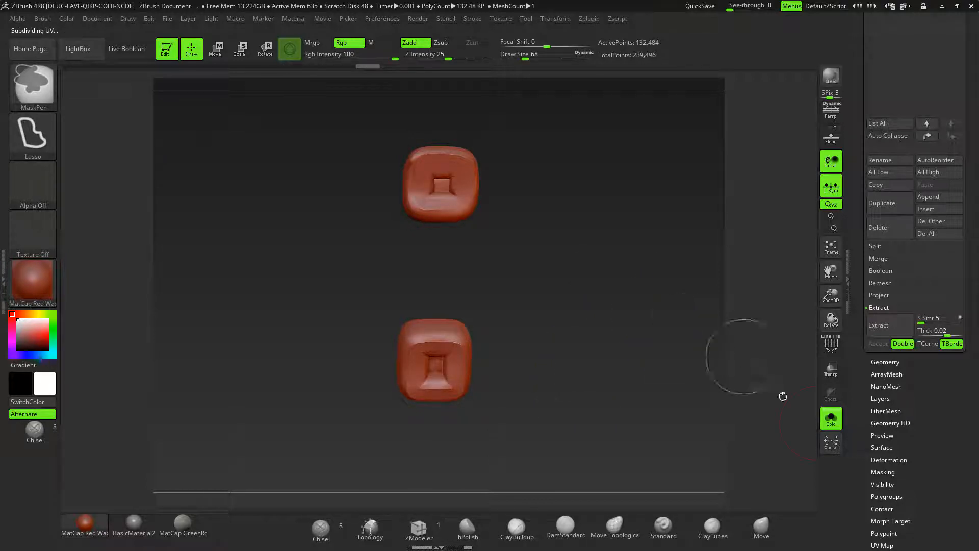
click(831, 417)
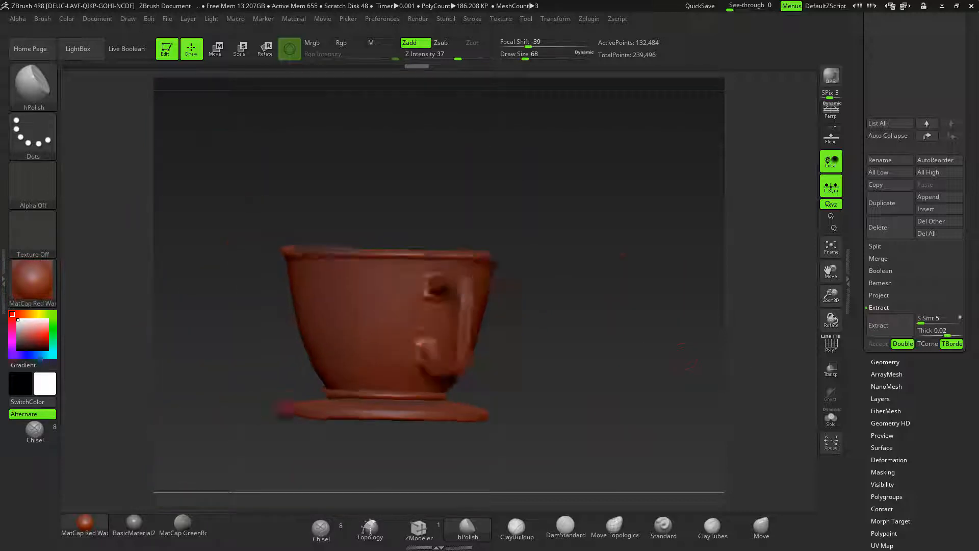
shift+drag(691, 365, 631, 261)
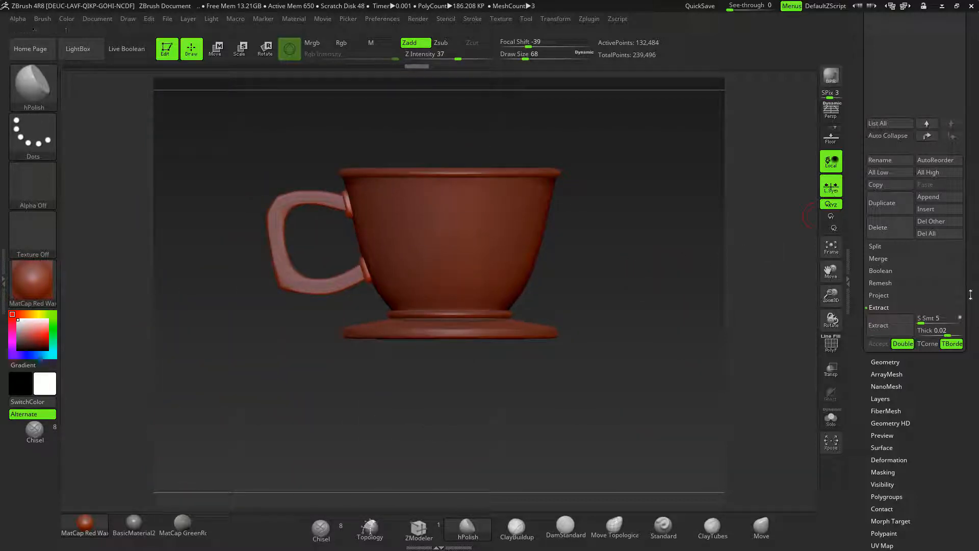
- Select the Cup subtool and subdivide its geometry up to SDiv 7
scroll(972, 291, up, 5)
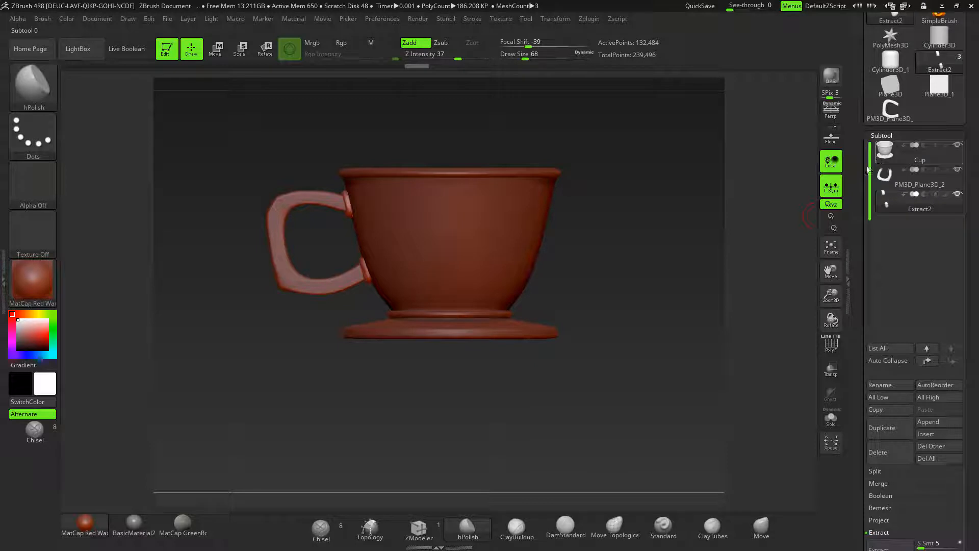
click(887, 155)
alt+drag(664, 304, 669, 295)
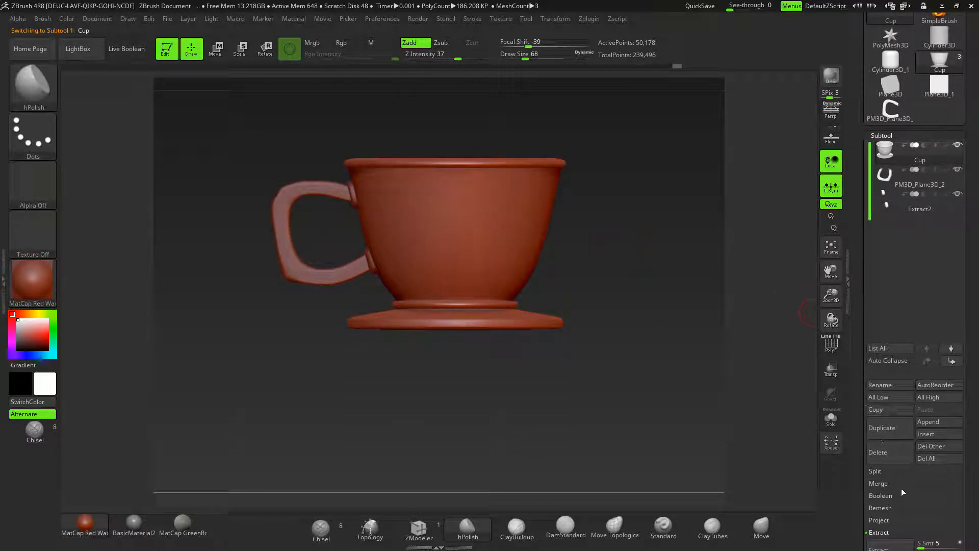
scroll(884, 404, down, 5)
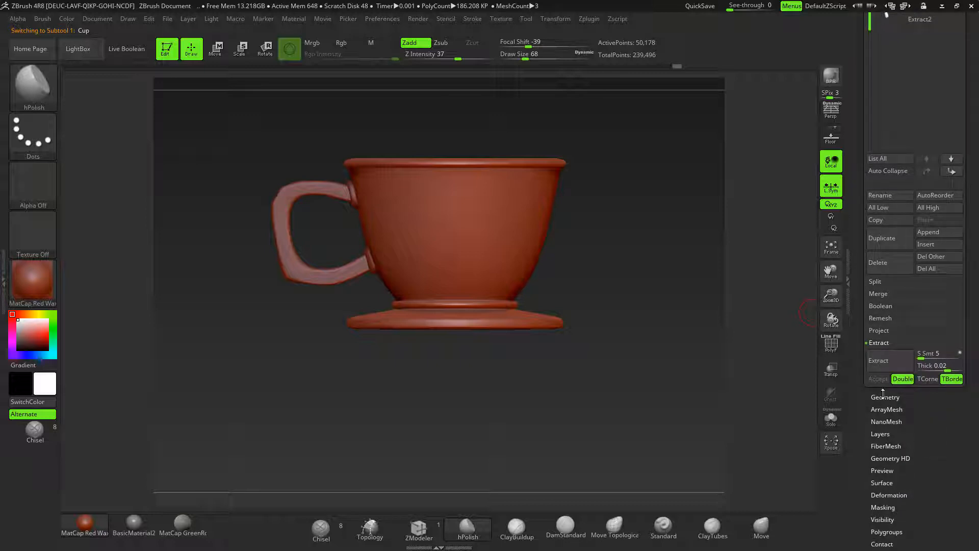
click(884, 396)
scroll(969, 104, up, 5)
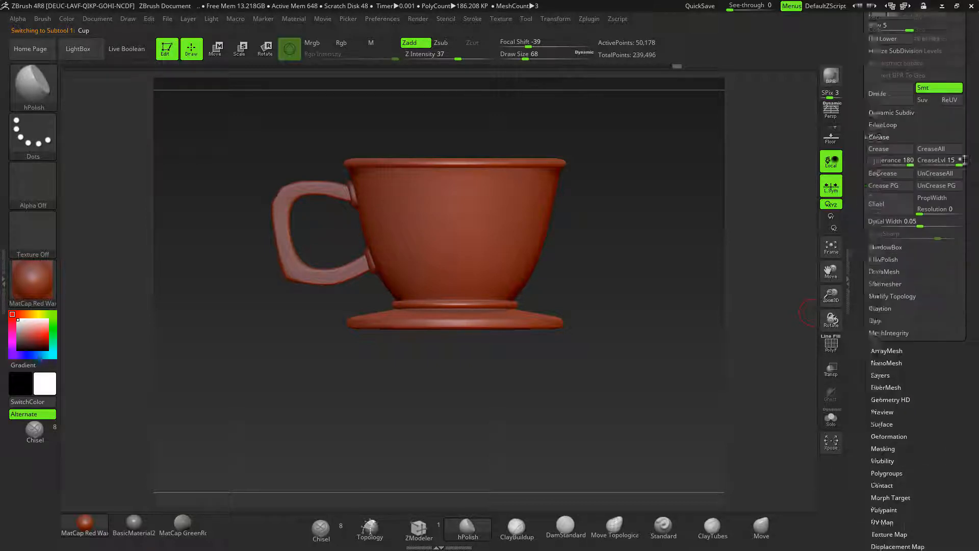
click(891, 251)
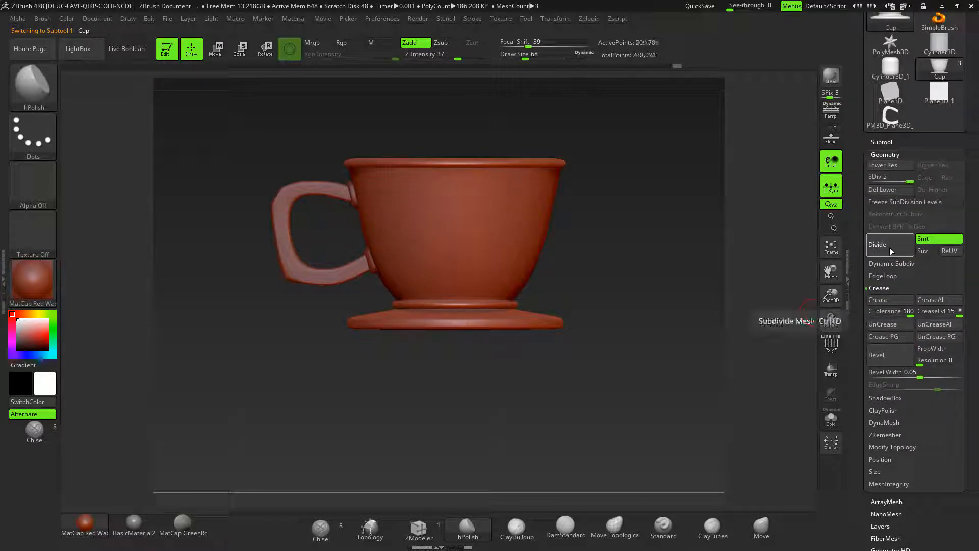
drag(643, 287, 535, 139)
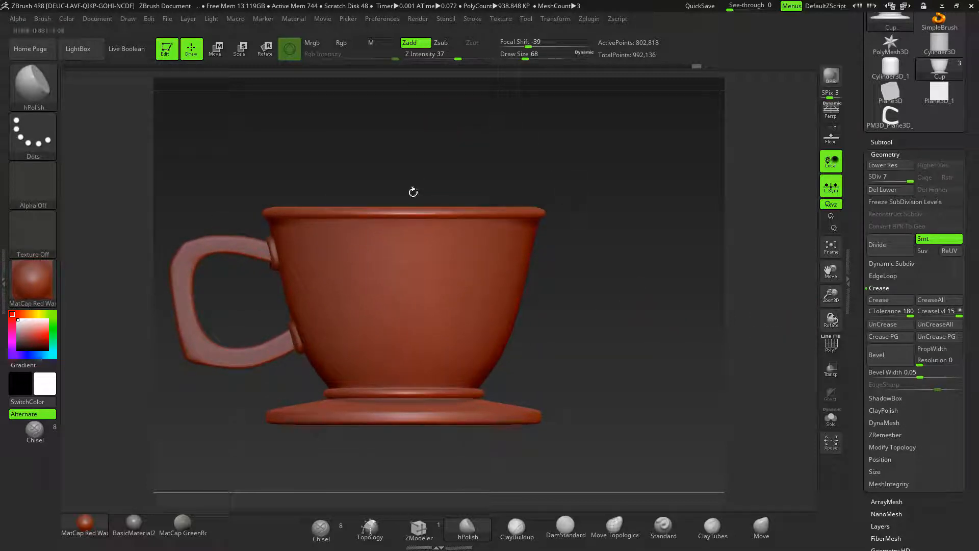
shift+drag(651, 235, 731, 231)
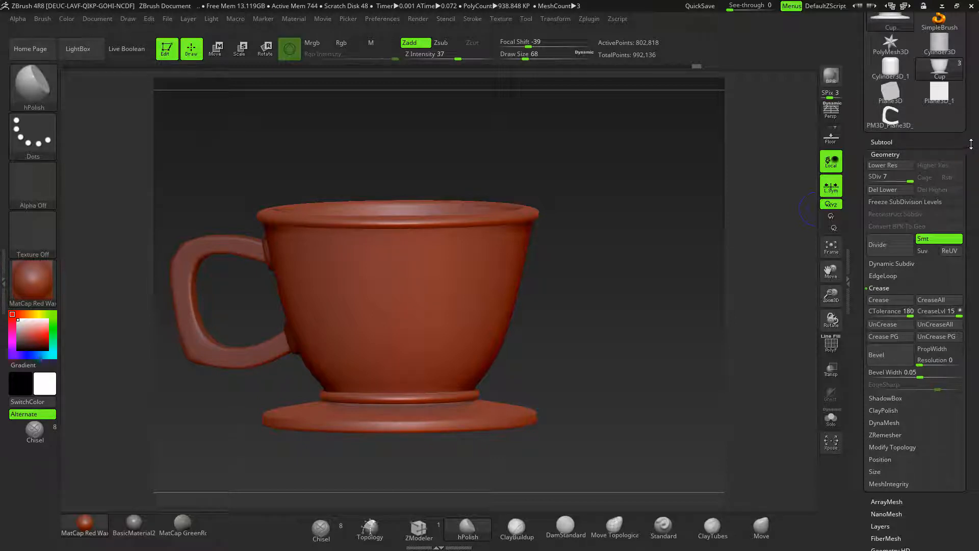
- Load the Cone3D primitive and open its Initialize settings
drag(971, 144, 966, 203)
click(890, 136)
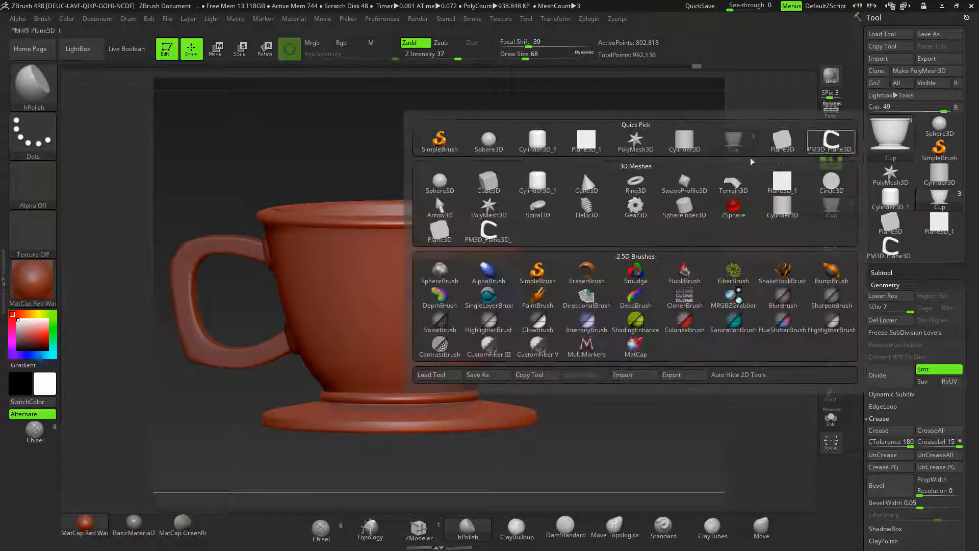
click(587, 185)
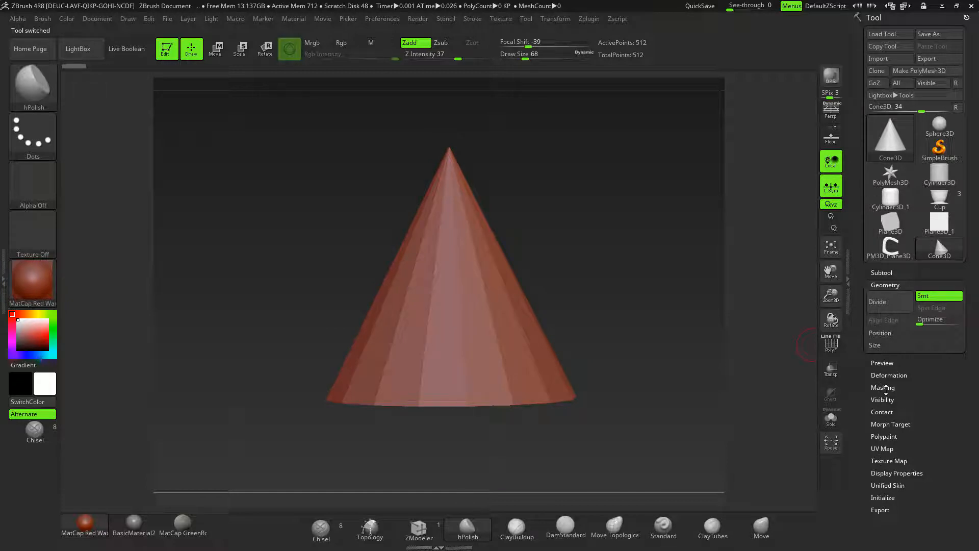
click(882, 496)
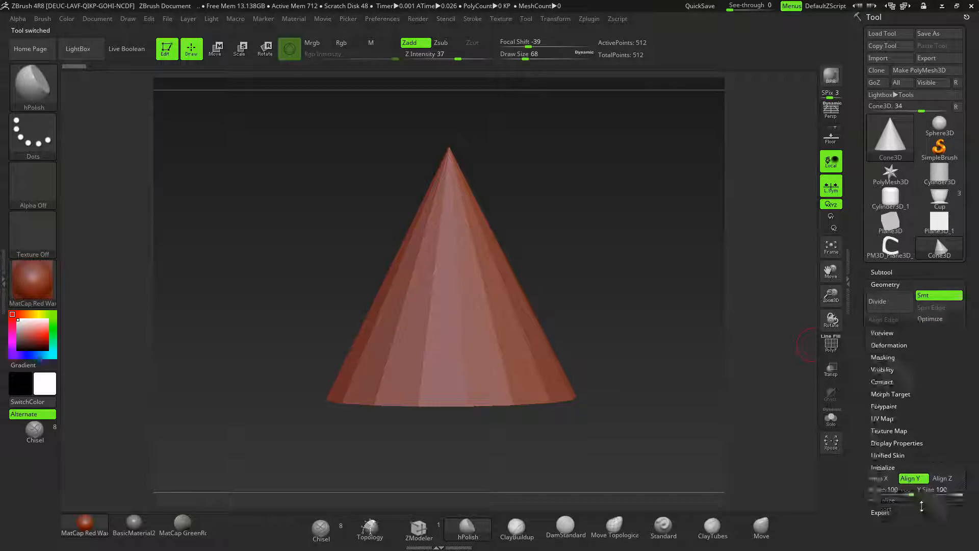
drag(916, 521, 890, 504)
drag(707, 339, 735, 387)
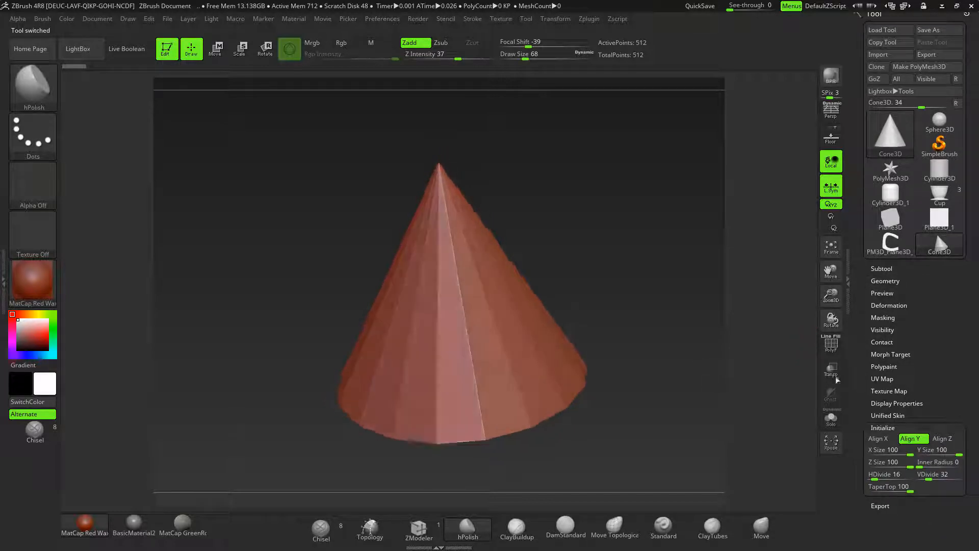
- Show the cone's polyframe, set HDivide to 4 with VDivide reduced, and convert the resulting pyramid to a PolyMesh3D
click(835, 350)
drag(875, 478, 869, 479)
drag(727, 360, 734, 429)
drag(870, 498, 873, 498)
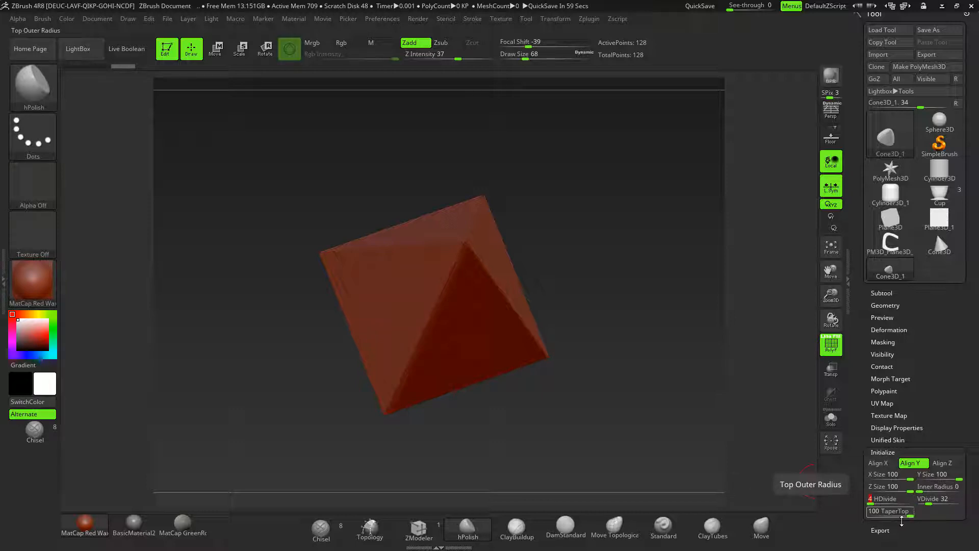
drag(929, 499, 921, 499)
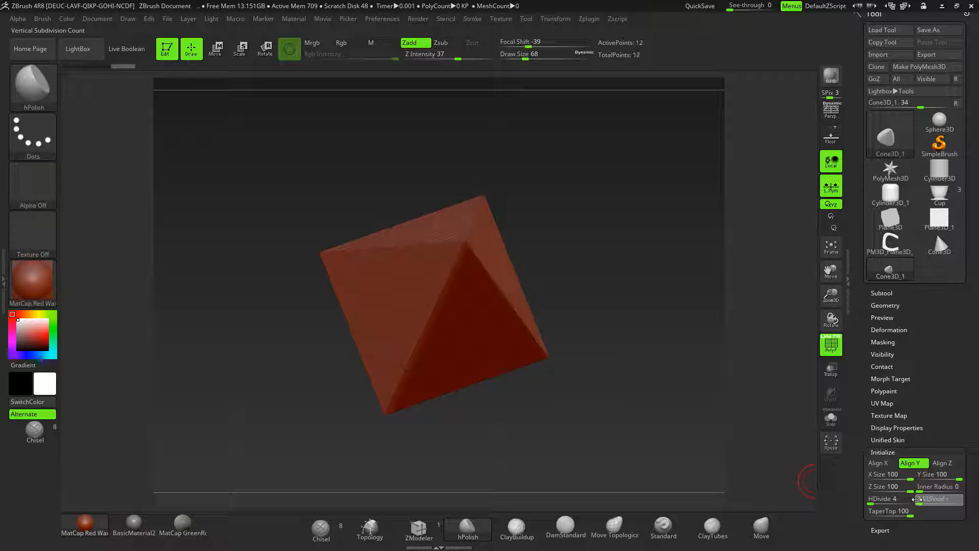
click(923, 67)
drag(622, 324, 617, 285)
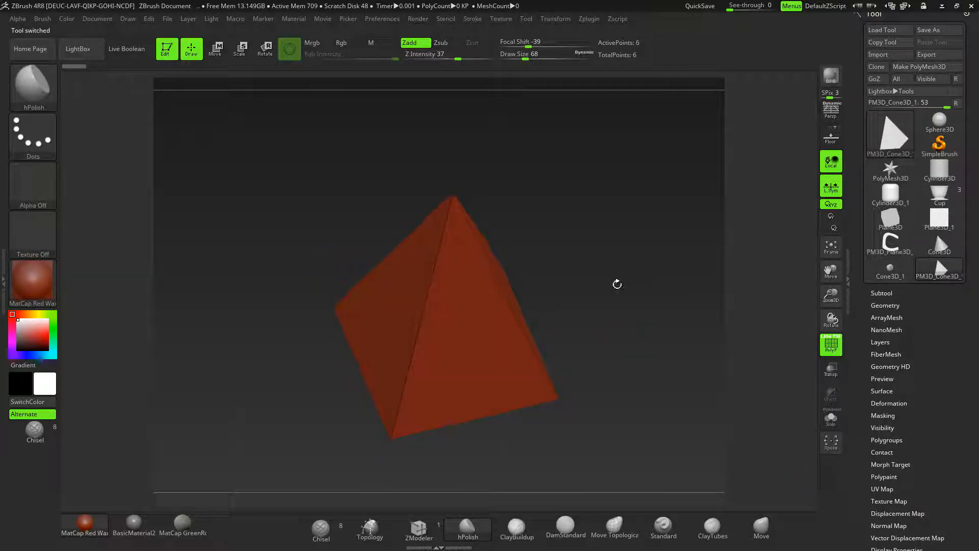
click(418, 530)
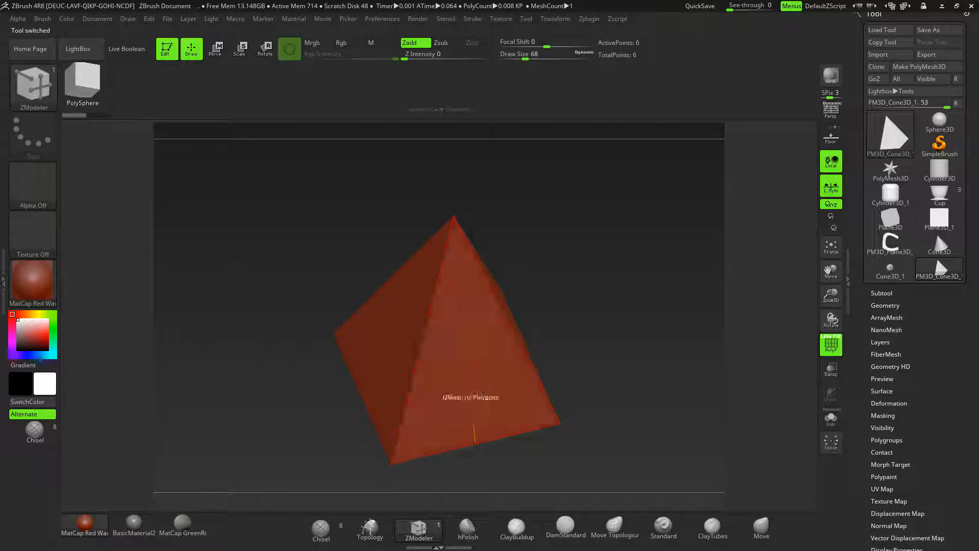
key(ctrl)
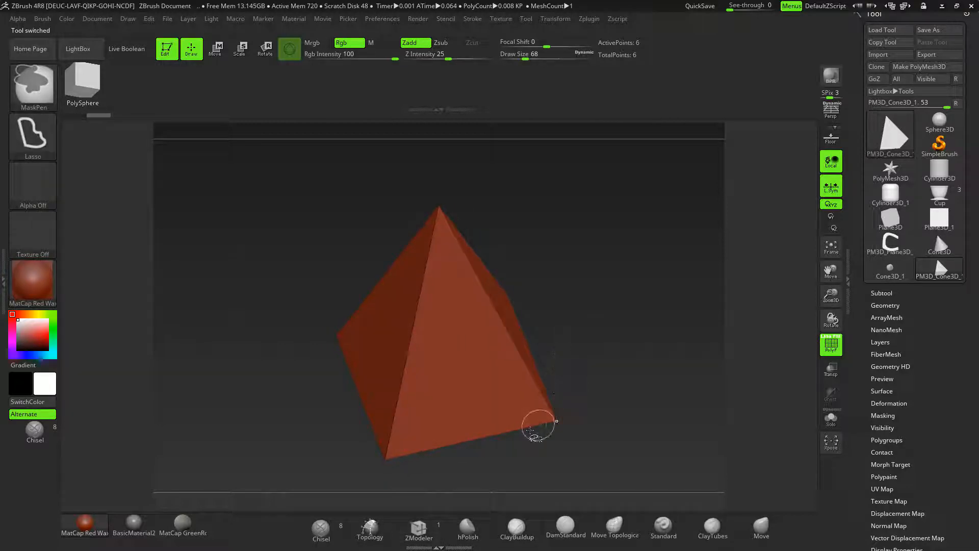
key(ctrl+shift)
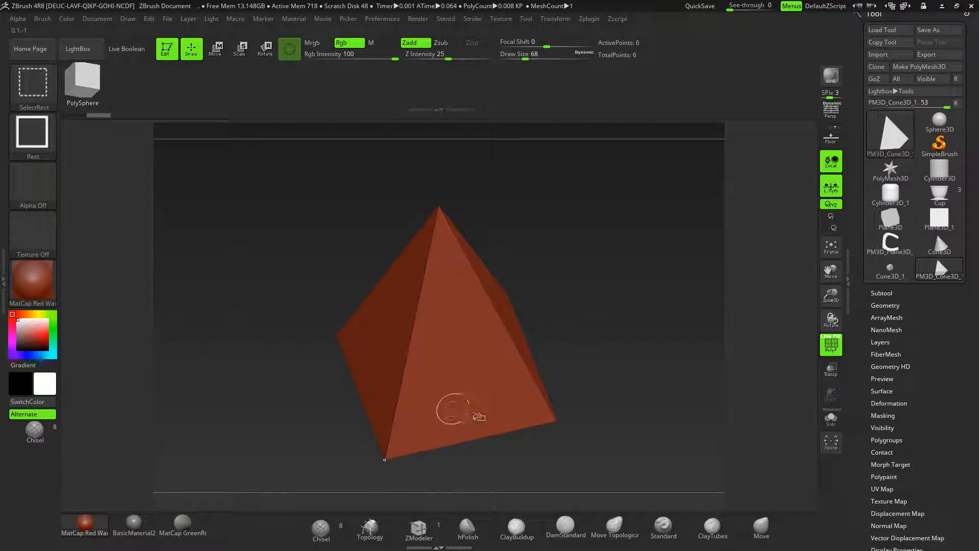
drag(575, 278, 553, 284)
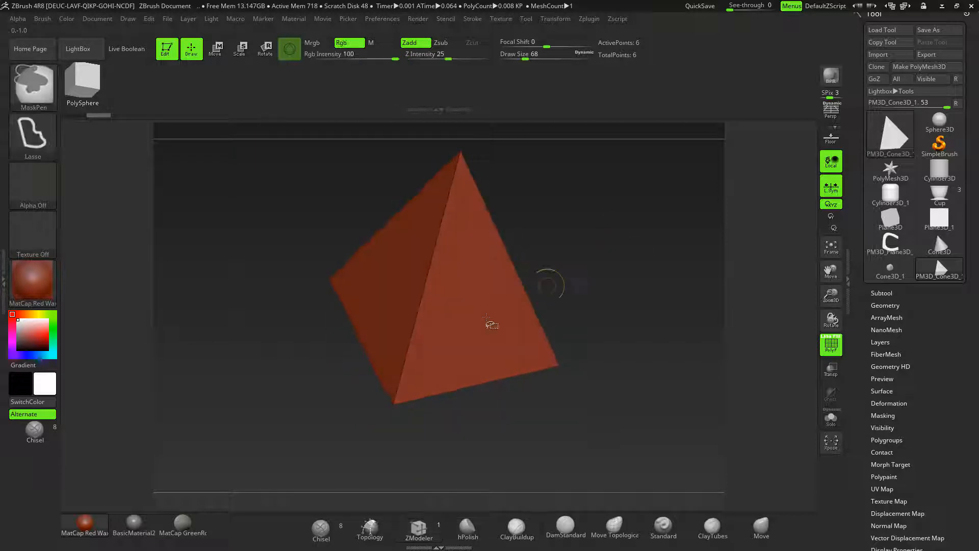
key(b)
key(z)
key(m)
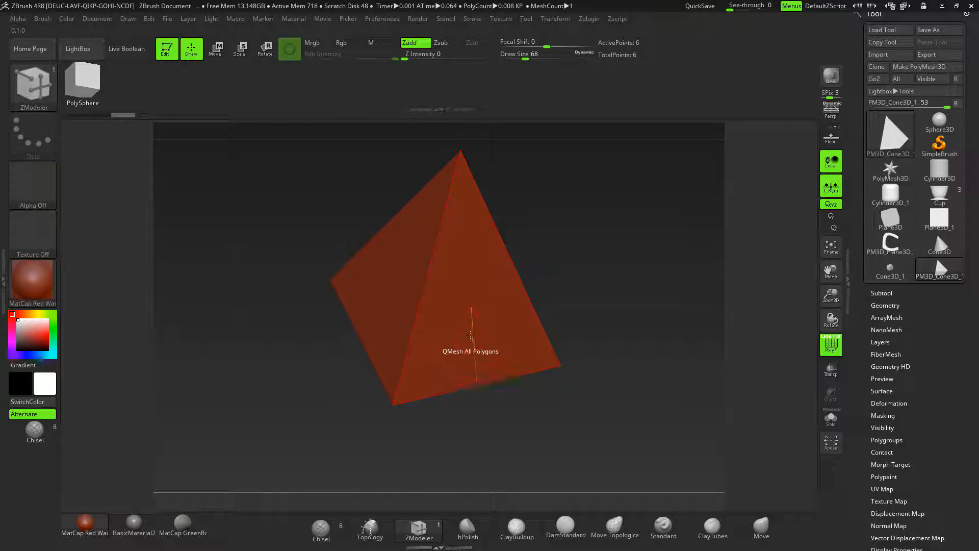
key(ctrl+shift)
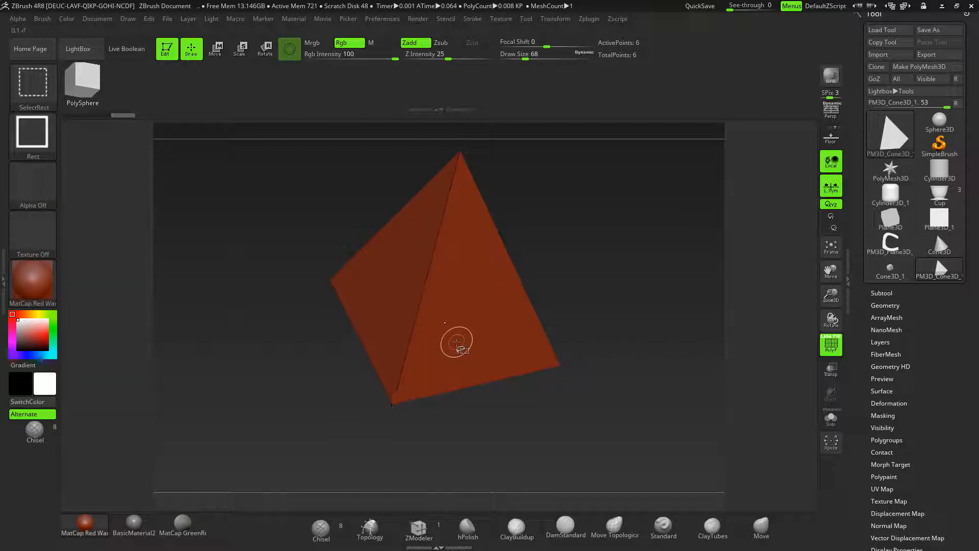
mouse_move(601, 297)
mouse_down()
mouse_move(640, 320)
mouse_move(620, 313)
mouse_up()
key(ctrl+shift)
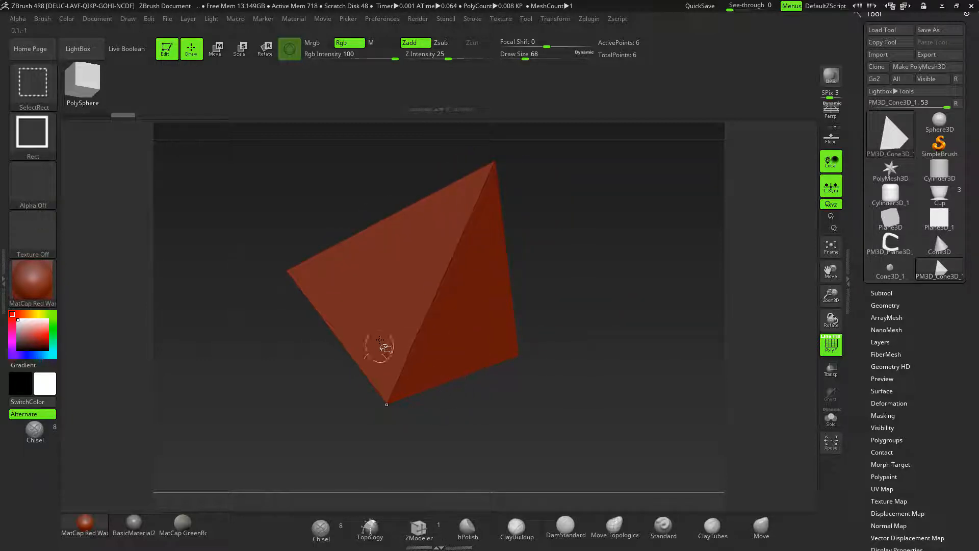
- Clear the canvas, put the redrawn pyramid back in Edit mode, and frame it from the side
click(215, 49)
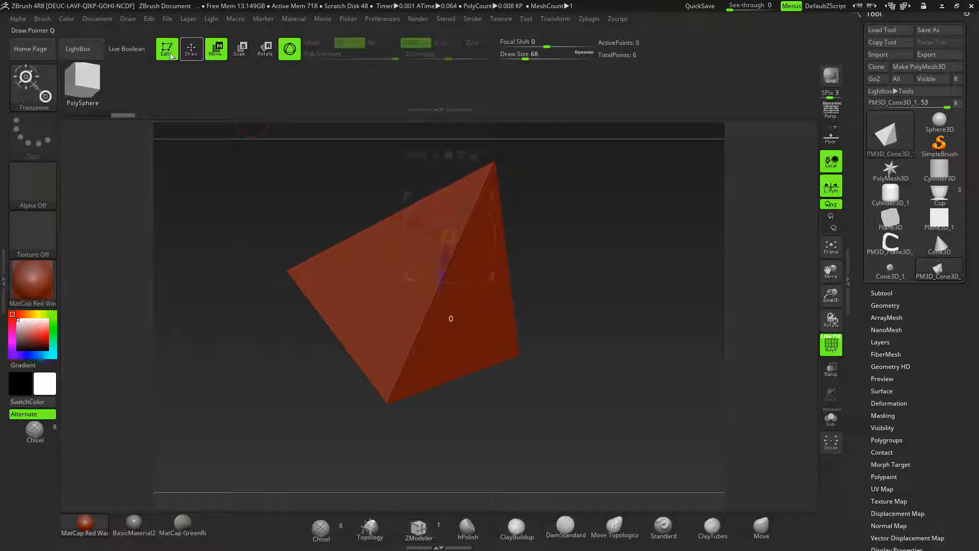
click(191, 49)
click(167, 49)
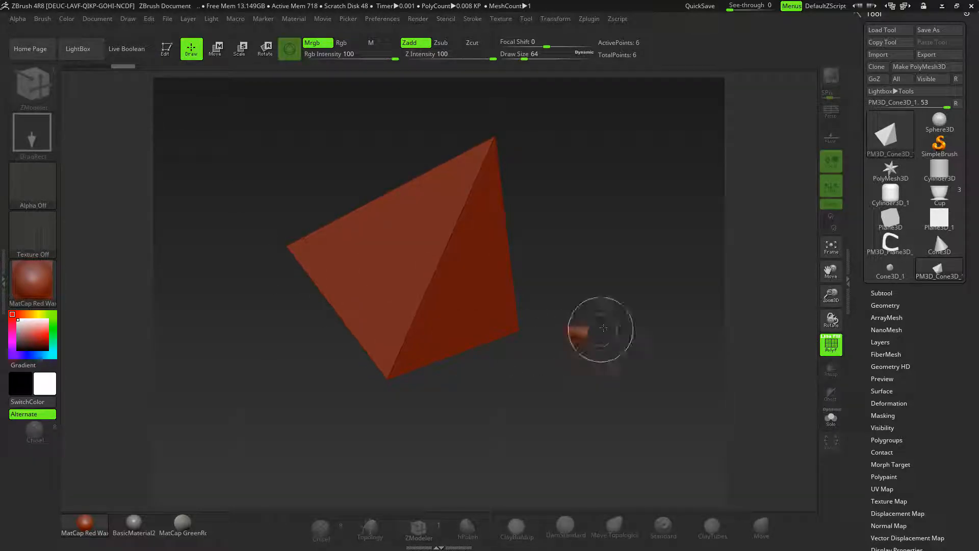
key(ctrl)
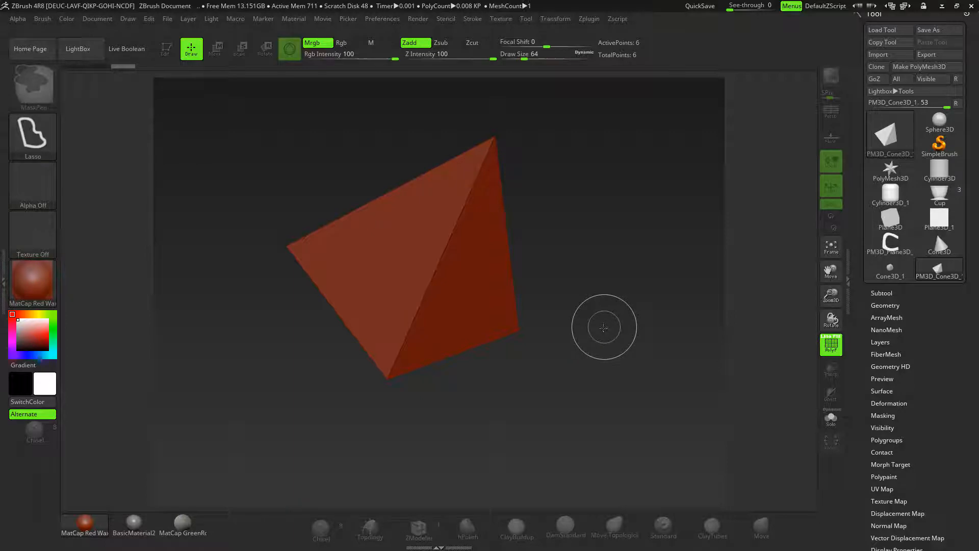
key(ctrl+n)
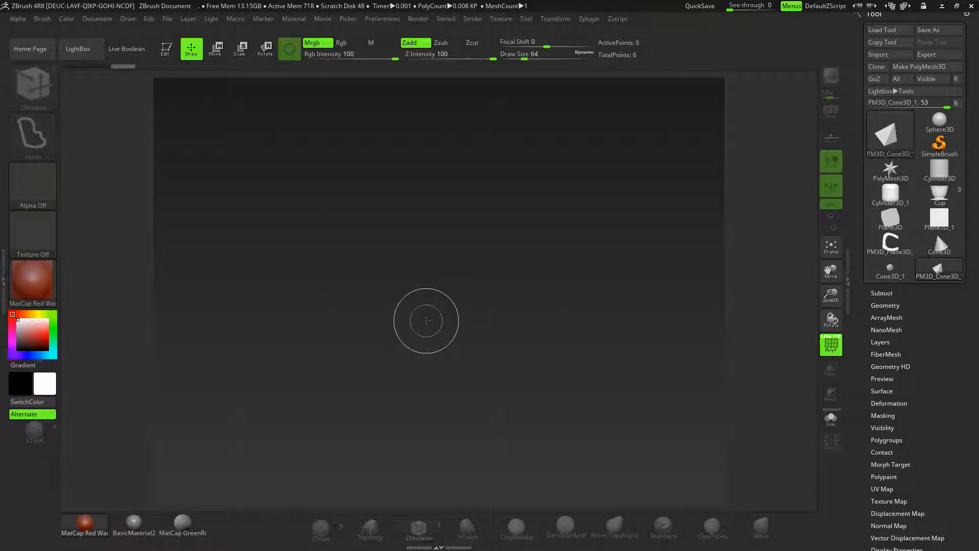
click(167, 51)
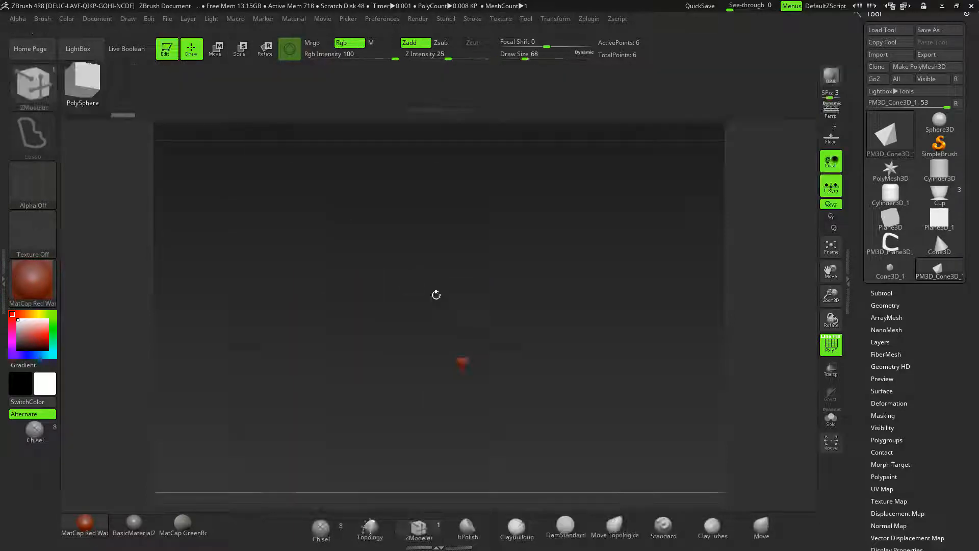
key(f)
shift+drag(682, 345, 720, 319)
drag(627, 367, 658, 281)
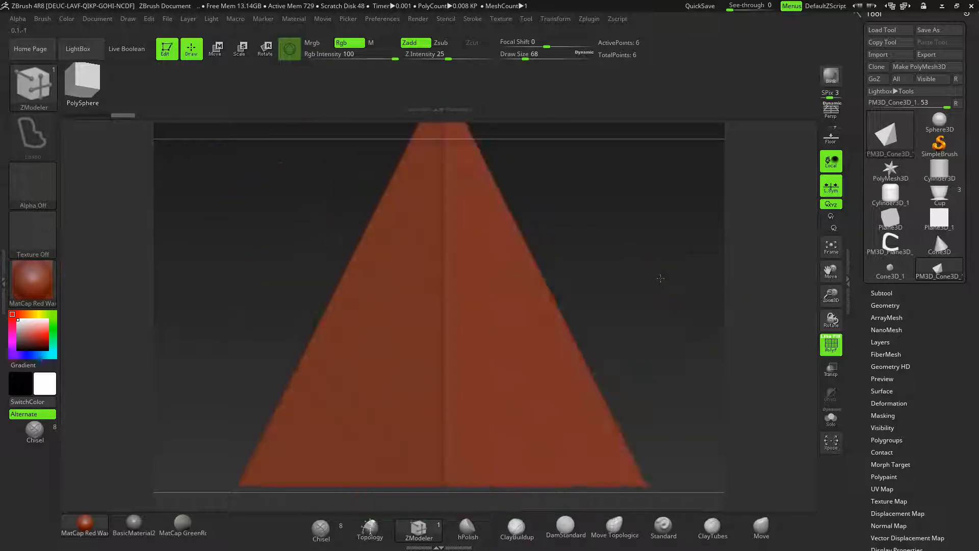
alt+drag(673, 324, 625, 306)
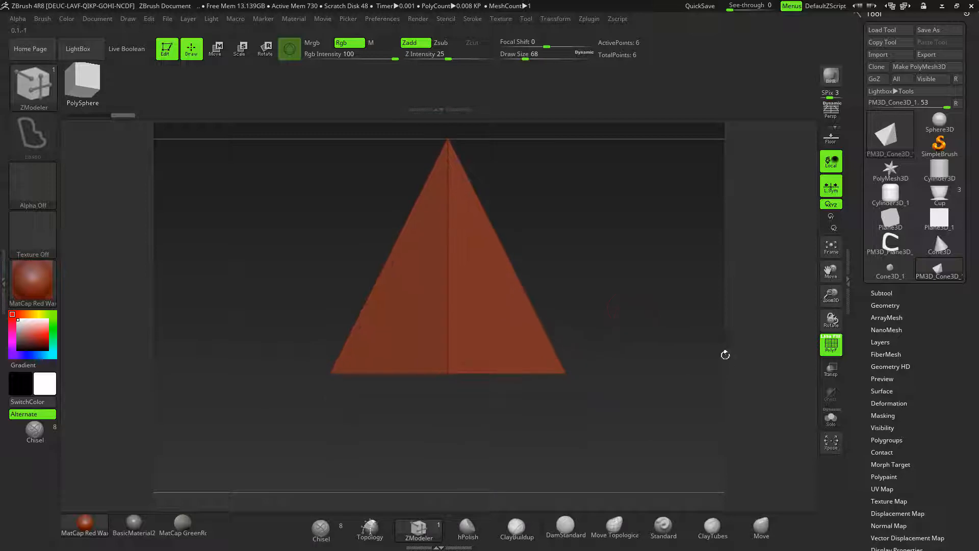
- Assign polygroups to the pyramid's faces with Groups By Normals
drag(923, 409, 922, 352)
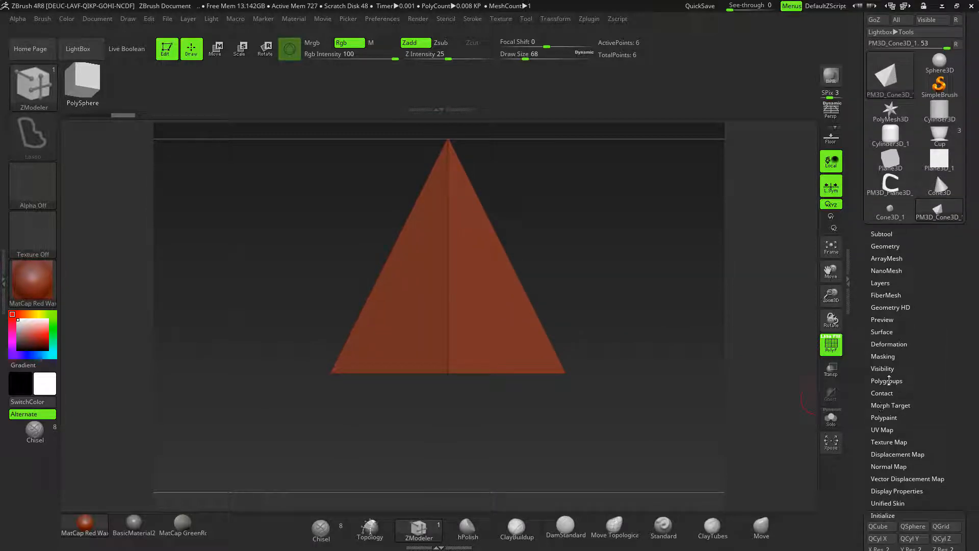
click(887, 381)
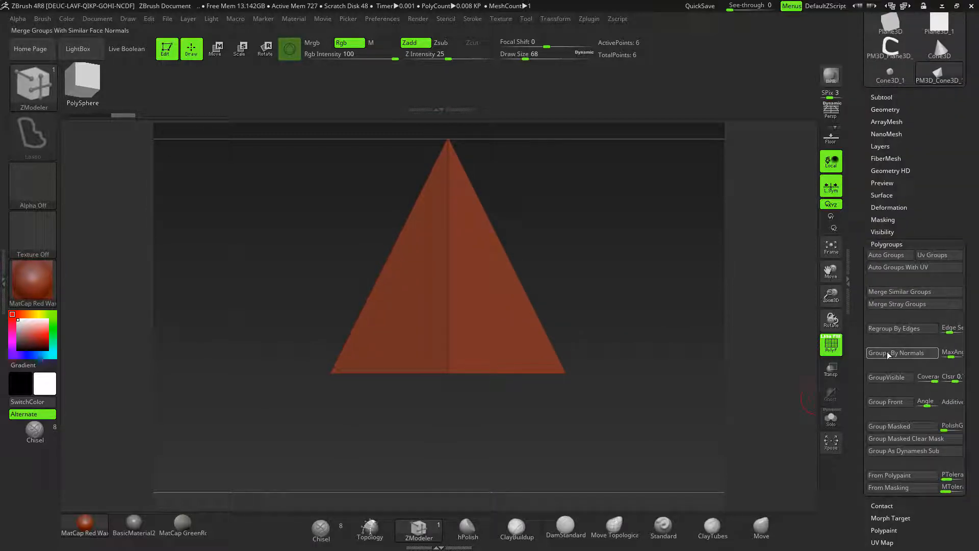
click(888, 353)
drag(759, 343, 660, 343)
- Isolate two adjacent side faces of the pyramid by polygroup and delete the hidden geometry
key(ctrl+shift)
ctrl+shift+click(480, 330)
drag(573, 279, 615, 336)
mouse_move(668, 315)
mouse_down()
mouse_move(619, 324)
mouse_move(693, 326)
mouse_move(684, 321)
mouse_up()
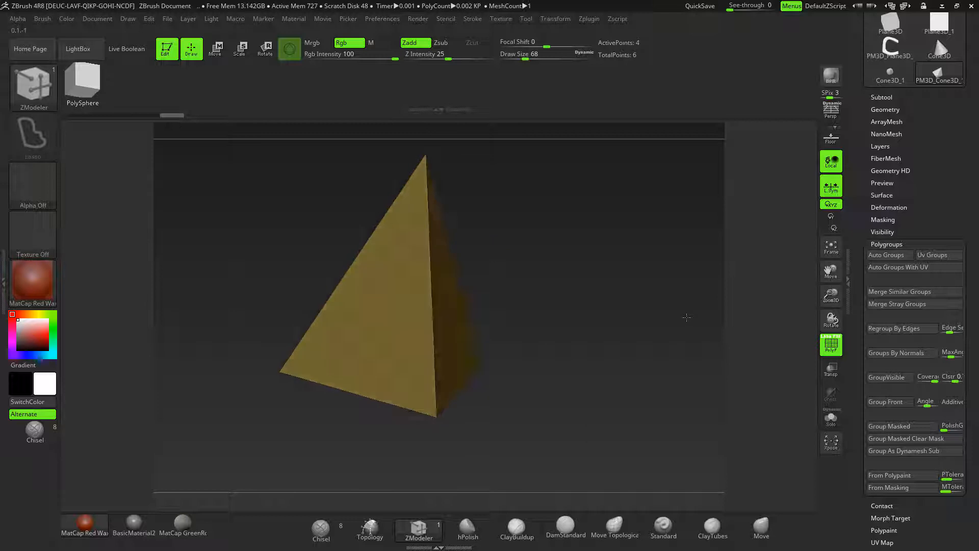
click(878, 109)
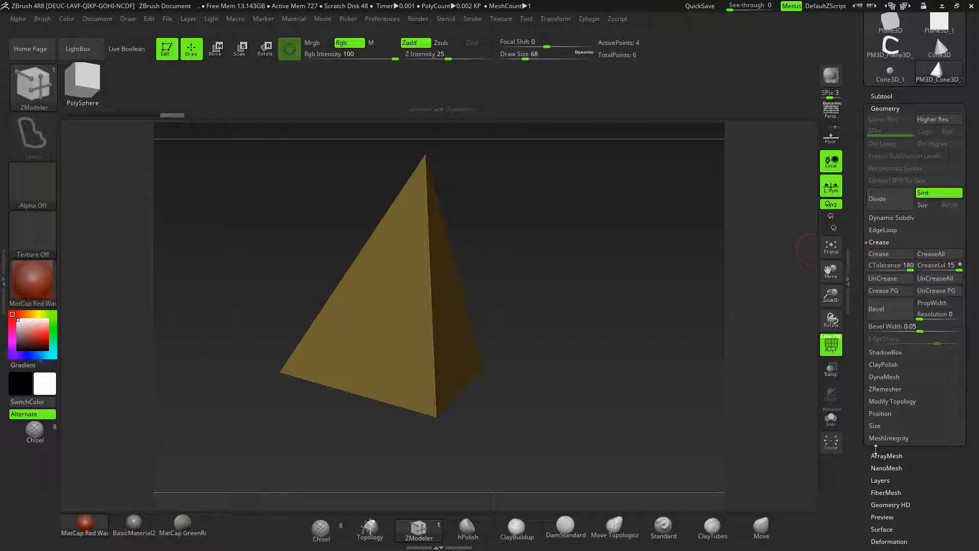
click(890, 401)
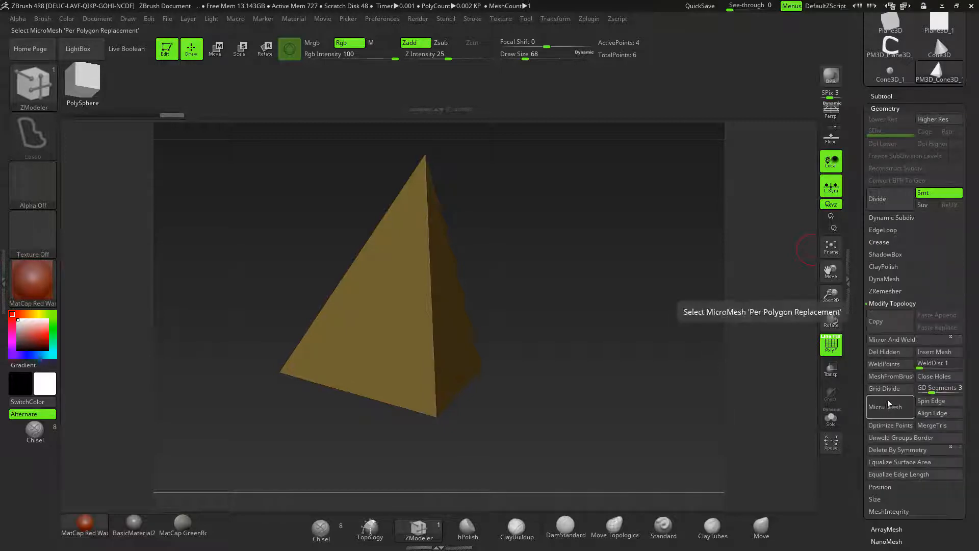
click(884, 352)
- Isolate a single triangular face from the remaining pair and delete the hidden one
key(ctrl+shift)
ctrl+shift+click(360, 334)
click(886, 356)
drag(684, 367, 602, 412)
click(417, 534)
click(563, 279)
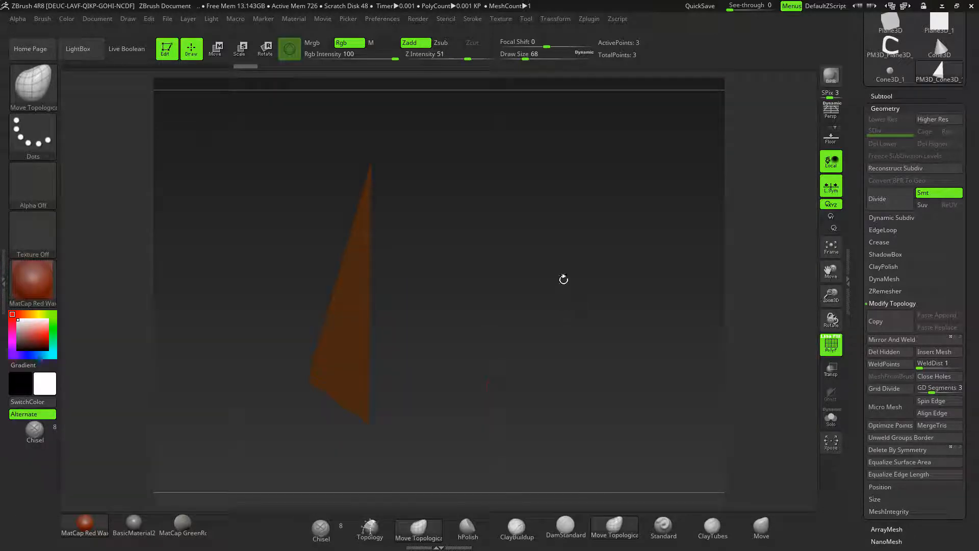
drag(541, 295, 542, 291)
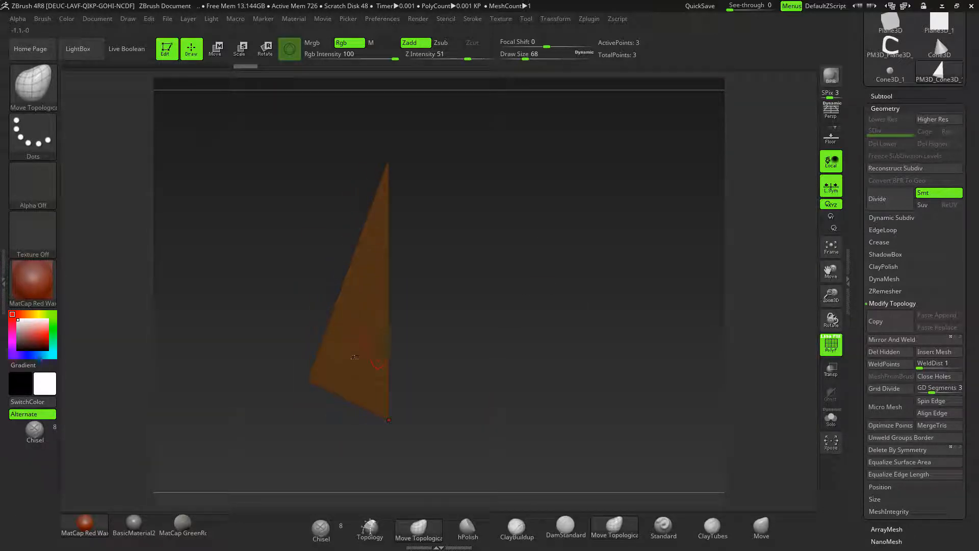
click(369, 528)
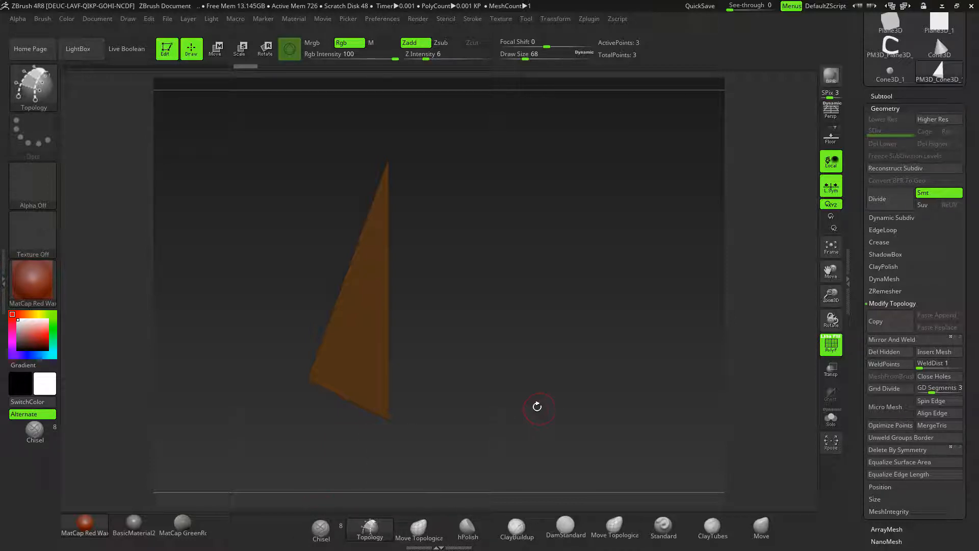
- Extrude the remaining triangular face into a solid wedge with the ZModeler brush
key(b)
key(z)
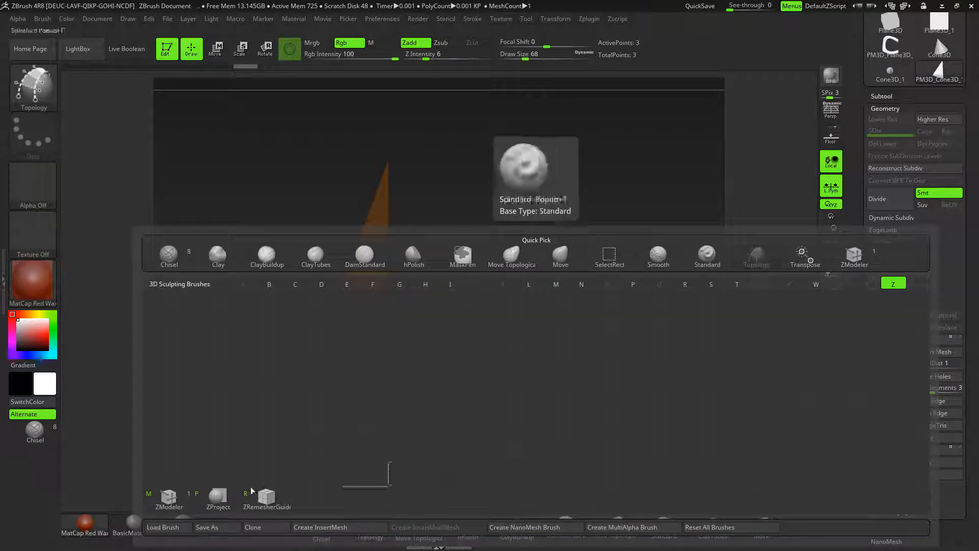
click(168, 497)
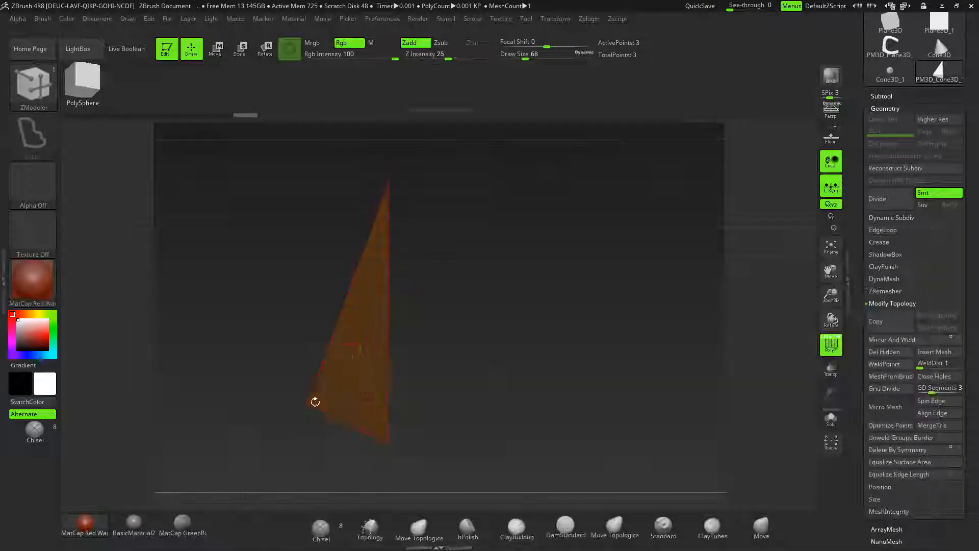
drag(352, 350, 261, 350)
- Insert two edge loops across the wedge, parallel to its base
drag(462, 367, 541, 332)
click(441, 305)
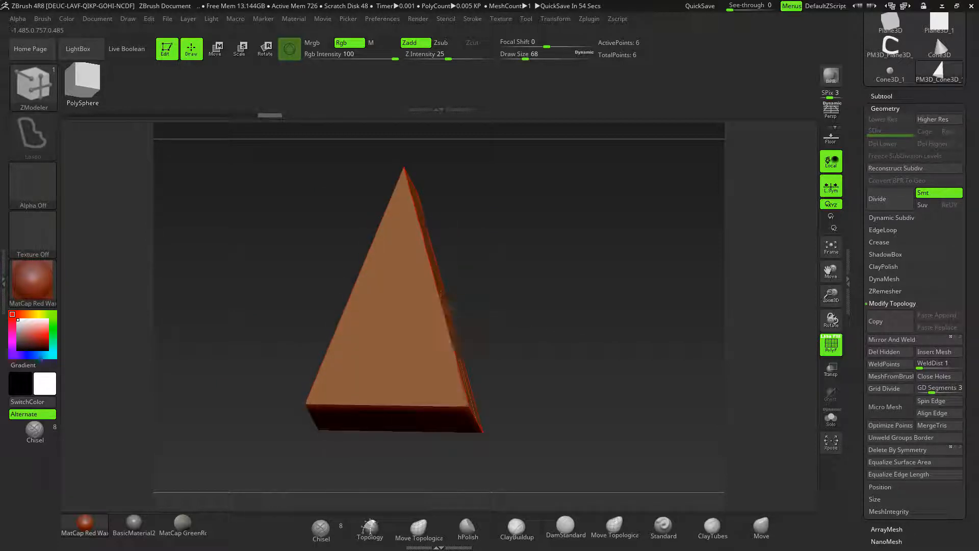
click(436, 302)
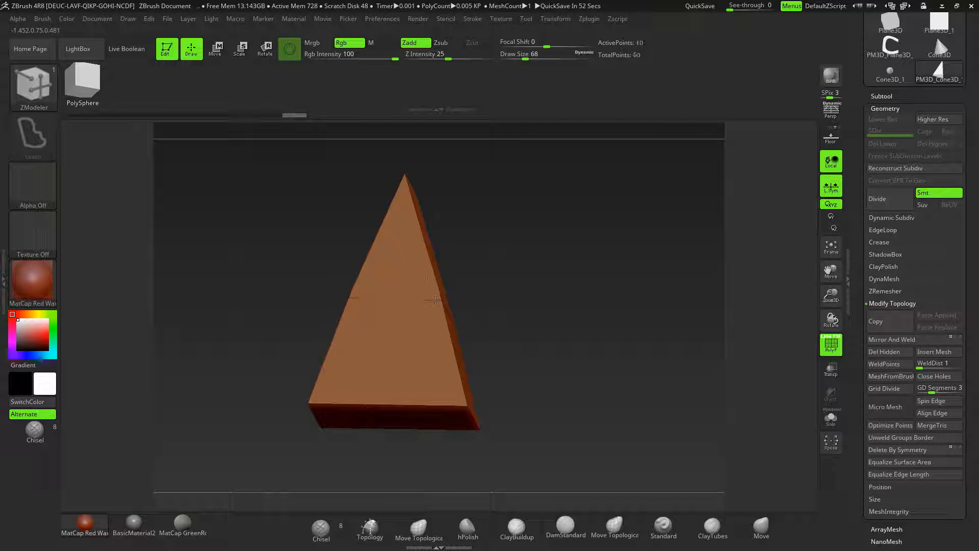
click(445, 321)
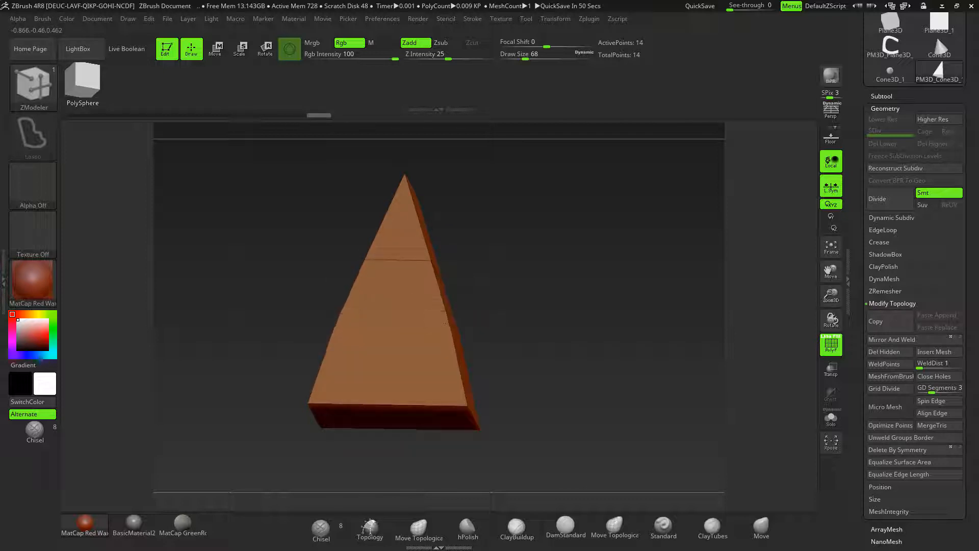
drag(489, 340, 622, 289)
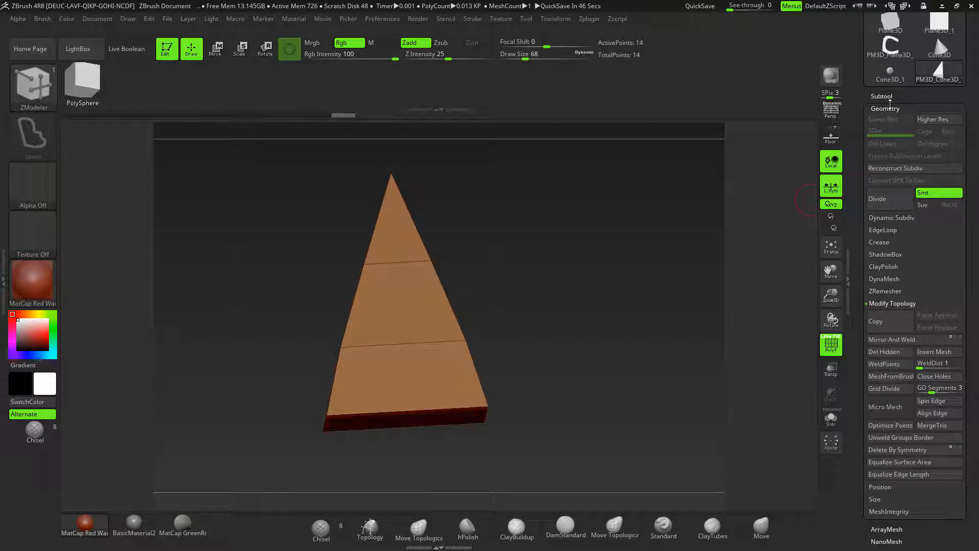
- Switch to the Cup tool, append the PM3D_Cone3D_1 wedge as a subtool, and select it
click(885, 99)
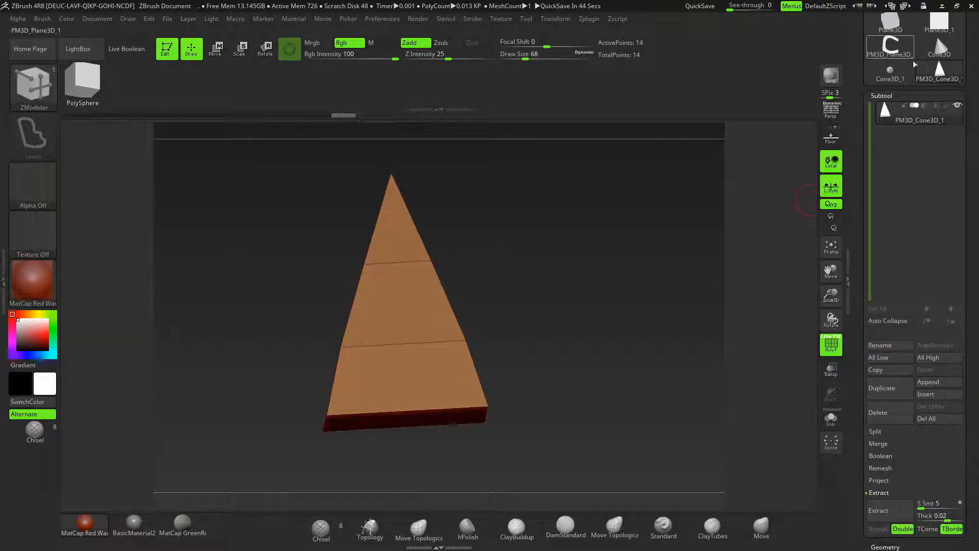
click(892, 58)
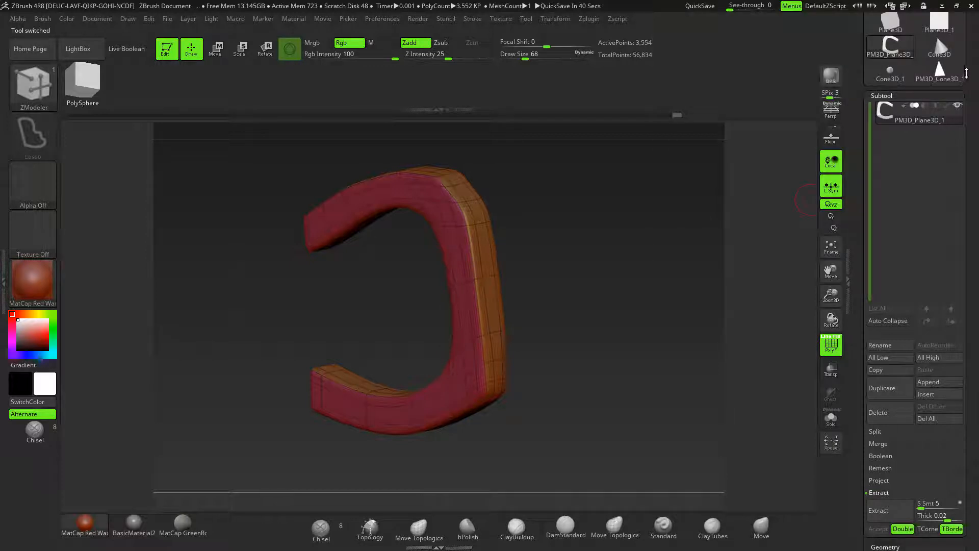
drag(967, 75, 970, 136)
click(940, 106)
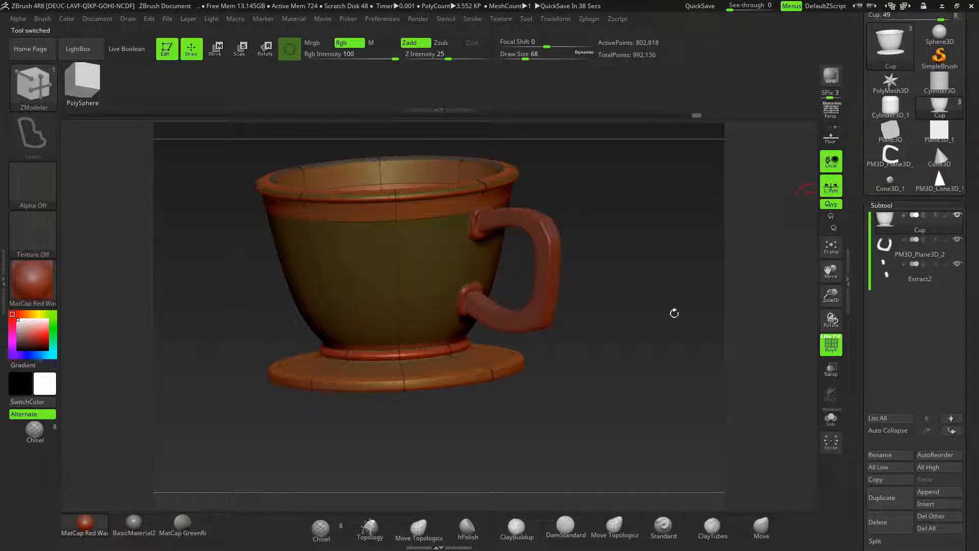
shift+drag(675, 320, 740, 353)
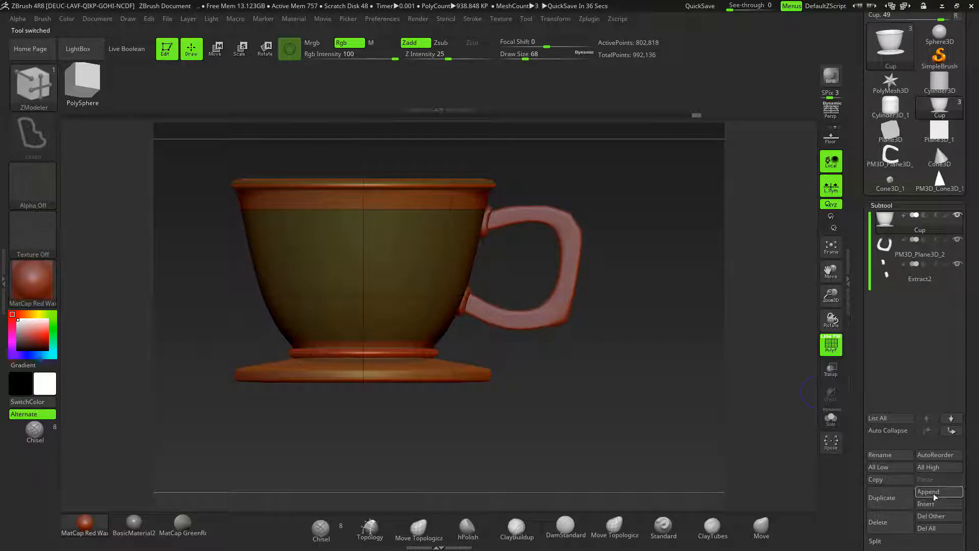
click(934, 492)
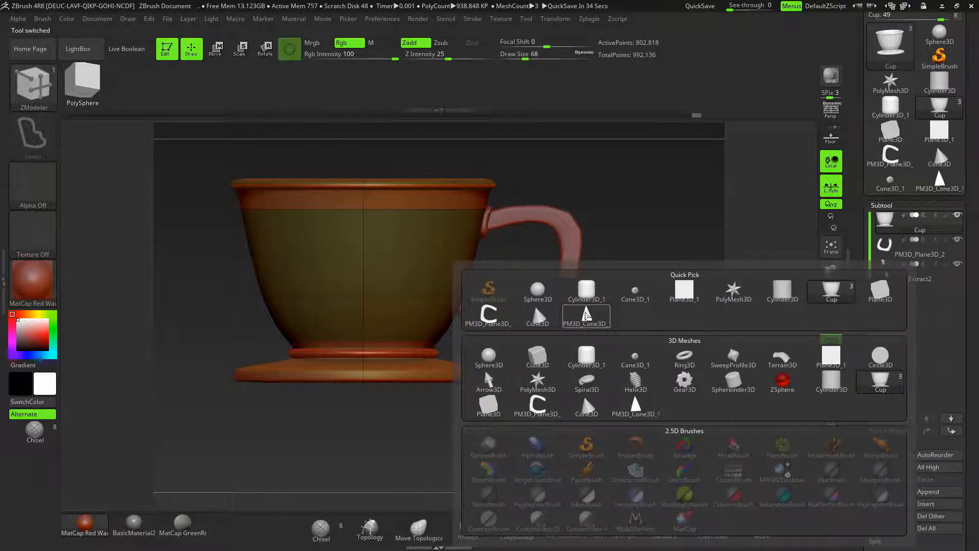
click(586, 314)
click(883, 296)
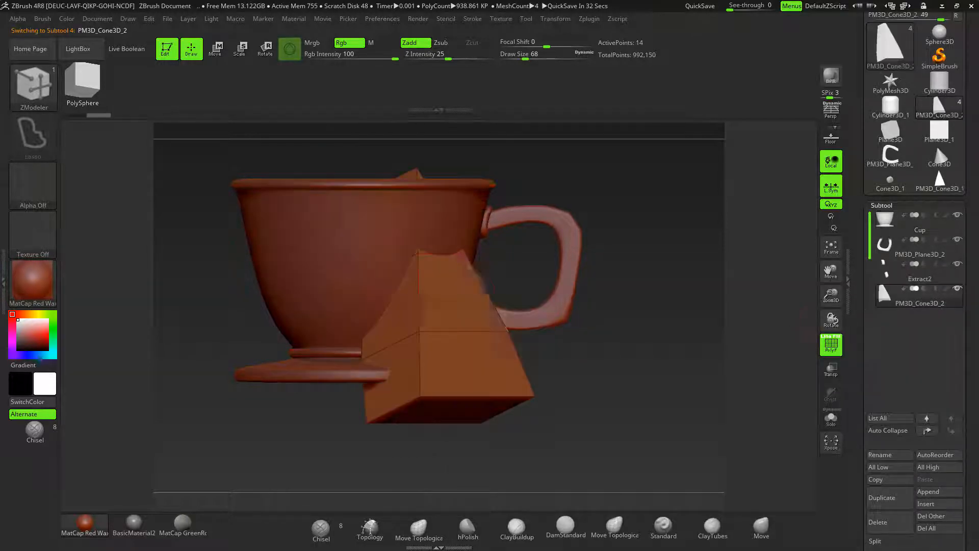
- Move the wedge above the cup and rotate it so its narrow tip points down toward the rim
click(220, 52)
drag(398, 337, 470, 119)
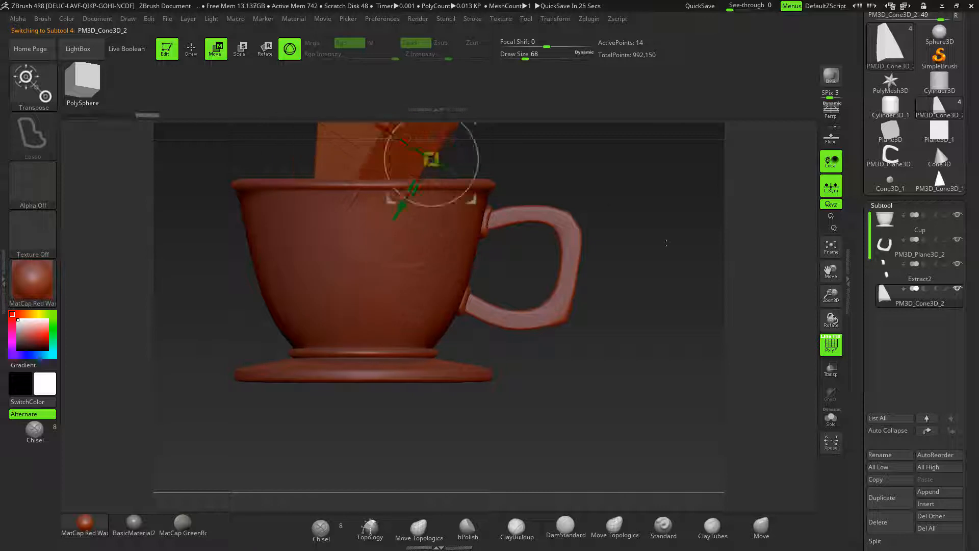
ctrl+right_drag(471, 128, 471, 115)
ctrl+right_drag(542, 327, 542, 290)
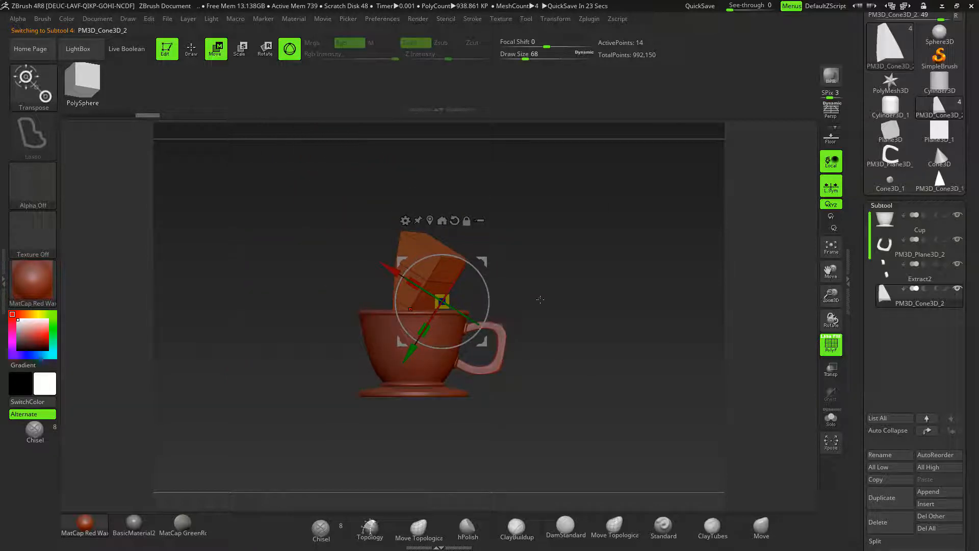
drag(486, 286, 472, 269)
shift+drag(538, 280, 485, 306)
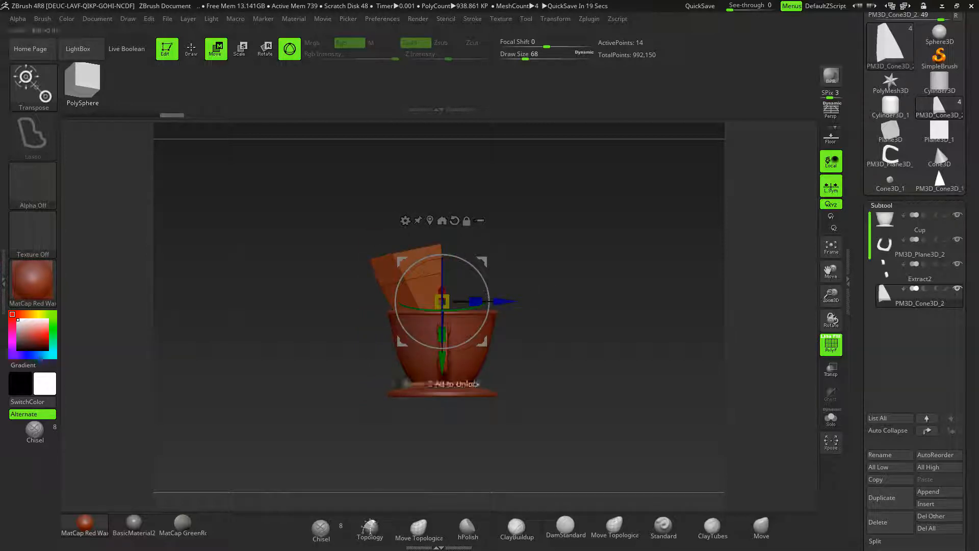
drag(339, 314, 386, 314)
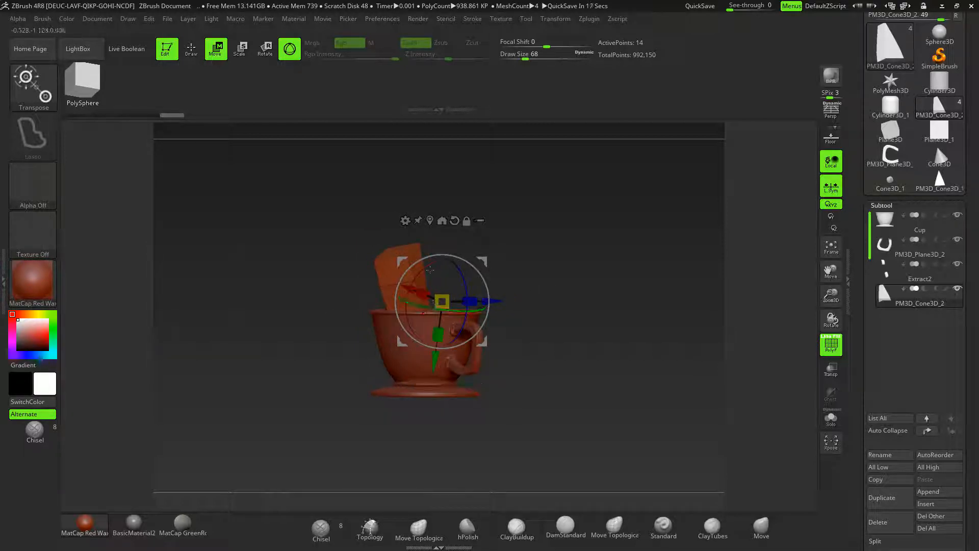
drag(430, 269, 438, 257)
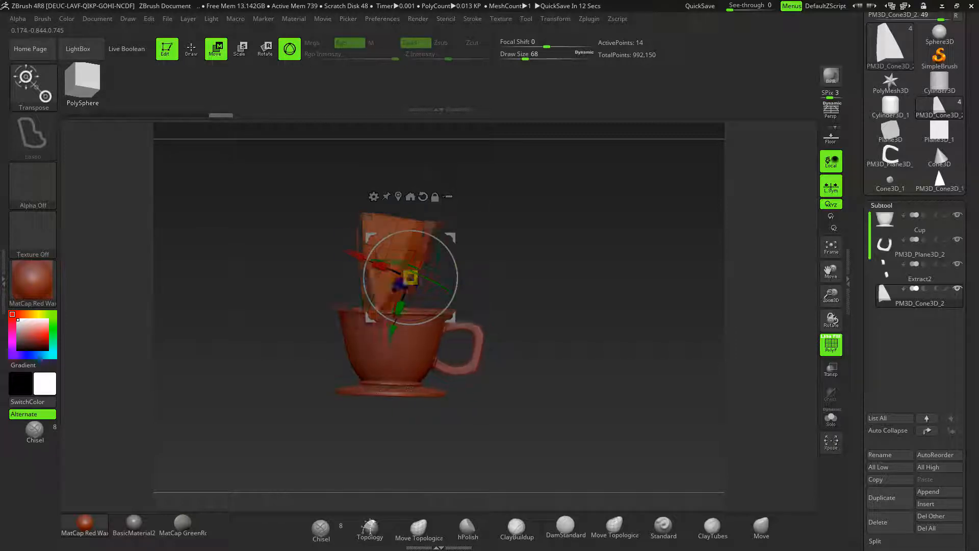
alt+drag(497, 397, 665, 292)
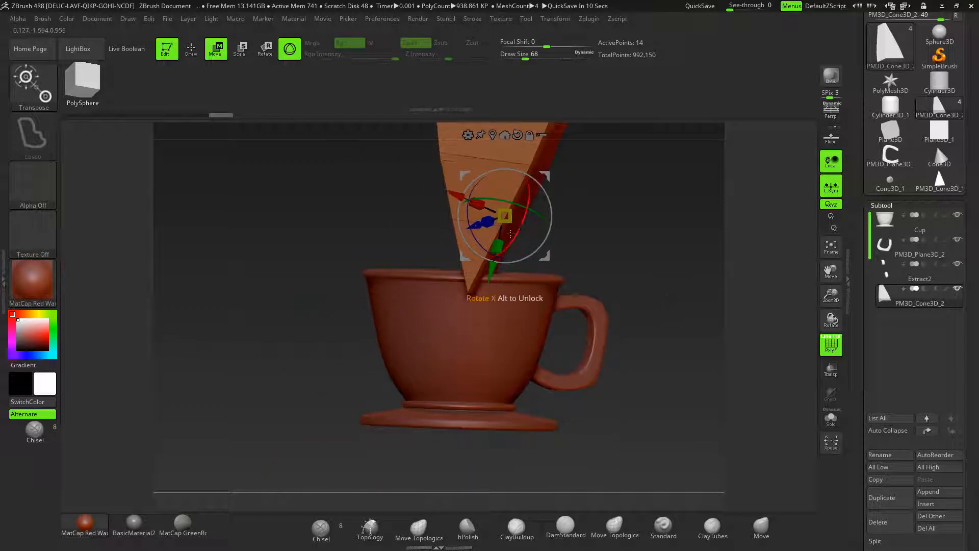
- Scale down the wedge and position it so its tip crosses the front of the cup's rim
drag(505, 216, 476, 210)
drag(543, 176, 518, 218)
mouse_move(582, 247)
mouse_down()
mouse_move(632, 249)
mouse_move(577, 228)
mouse_up()
drag(492, 217, 491, 216)
drag(393, 277, 513, 281)
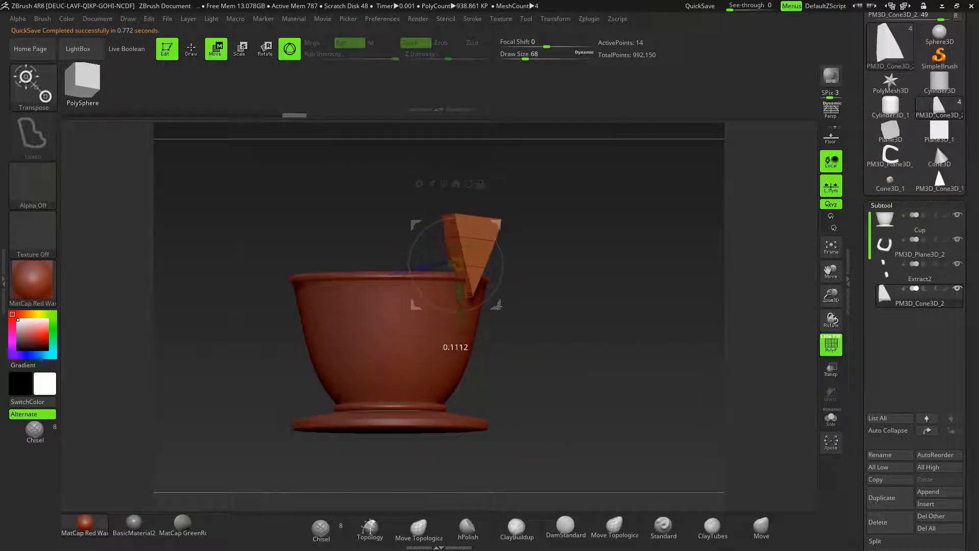
drag(501, 305, 501, 304)
drag(581, 332, 524, 317)
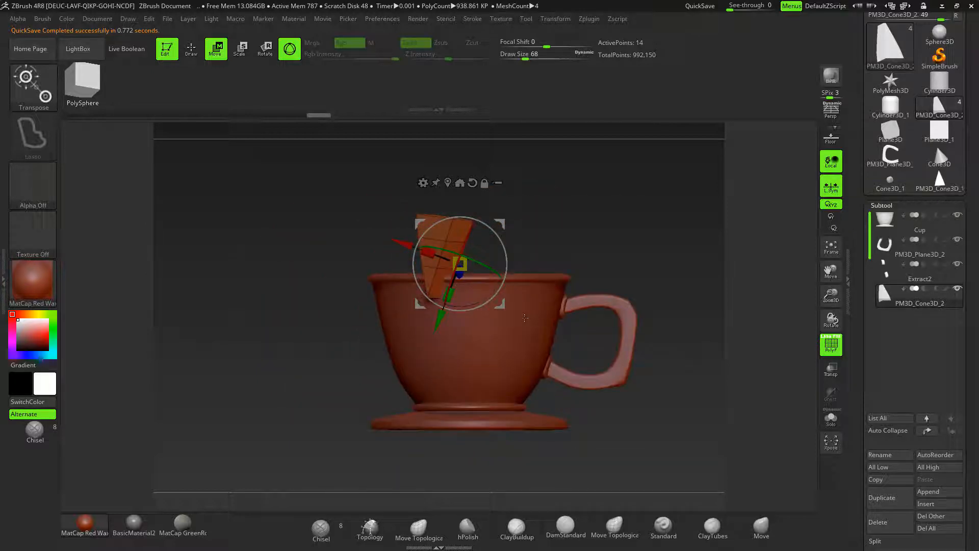
drag(436, 249, 459, 256)
drag(576, 239, 667, 205)
alt+drag(286, 168, 232, 208)
- Turn on Live Boolean and reorder the wedge subtool so it sits directly below Cup
click(134, 51)
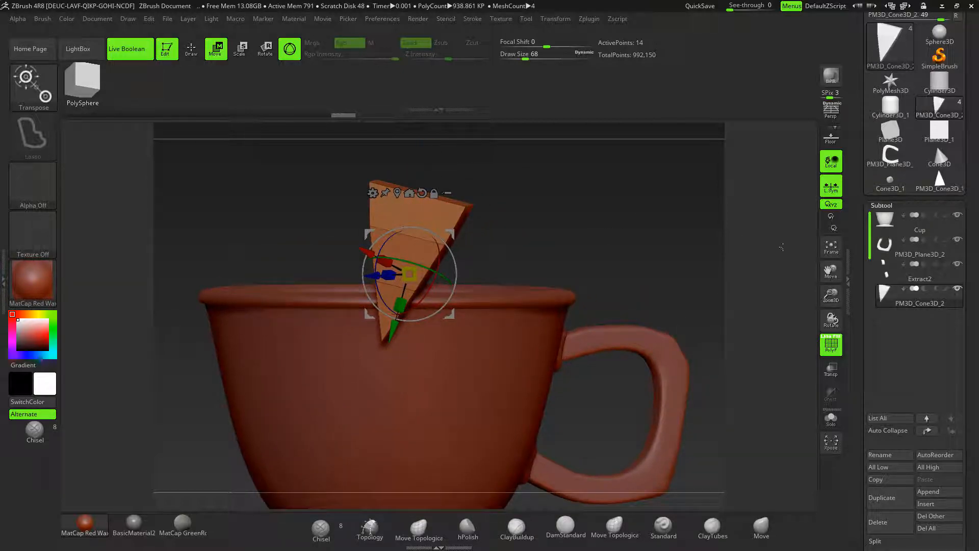
click(933, 430)
shift+click(934, 430)
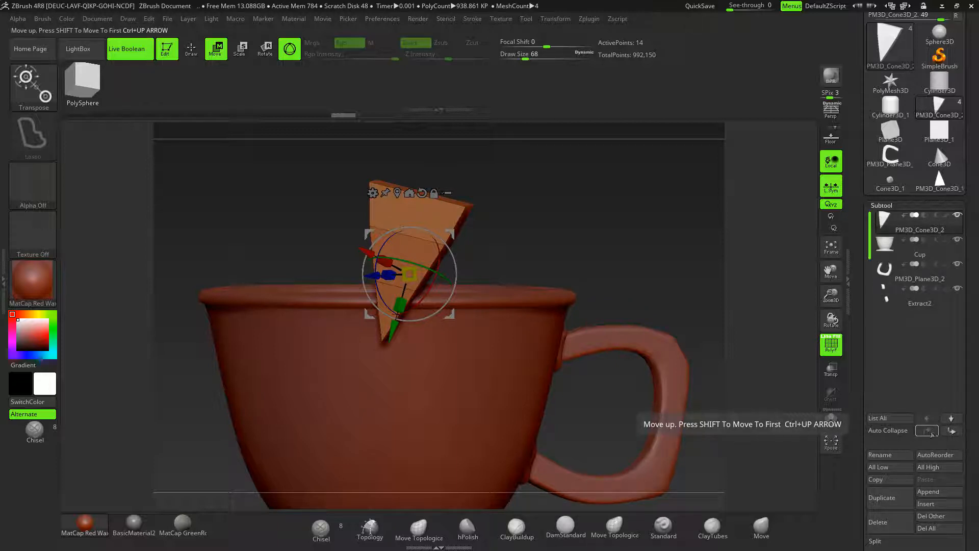
click(952, 431)
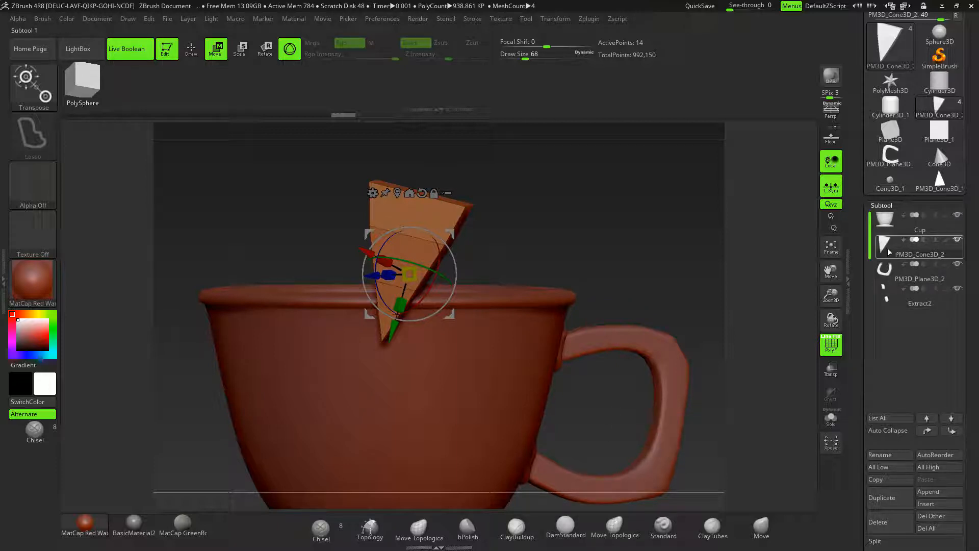
- Set the wedge subtool to subtract from the cup and turn off the polyframe display
click(926, 240)
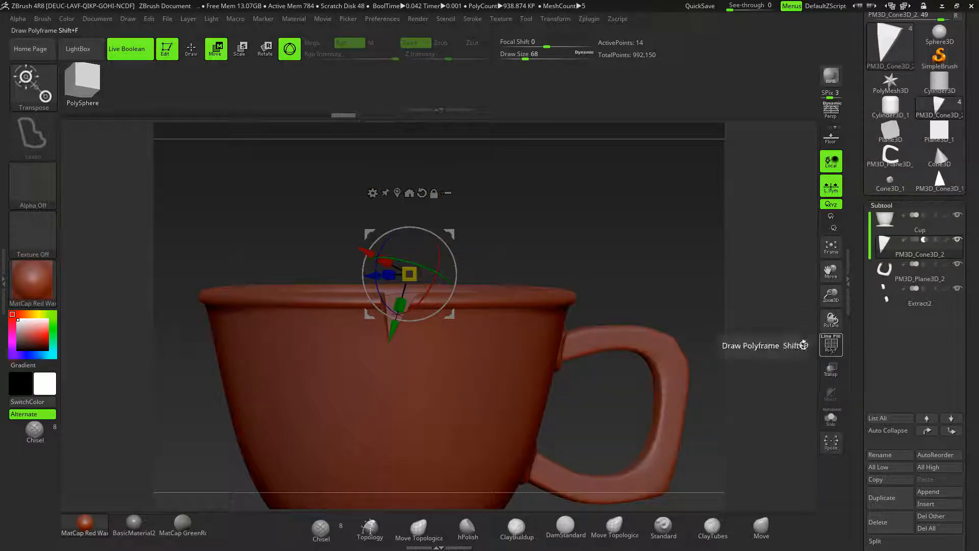
key(q)
drag(628, 249, 697, 259)
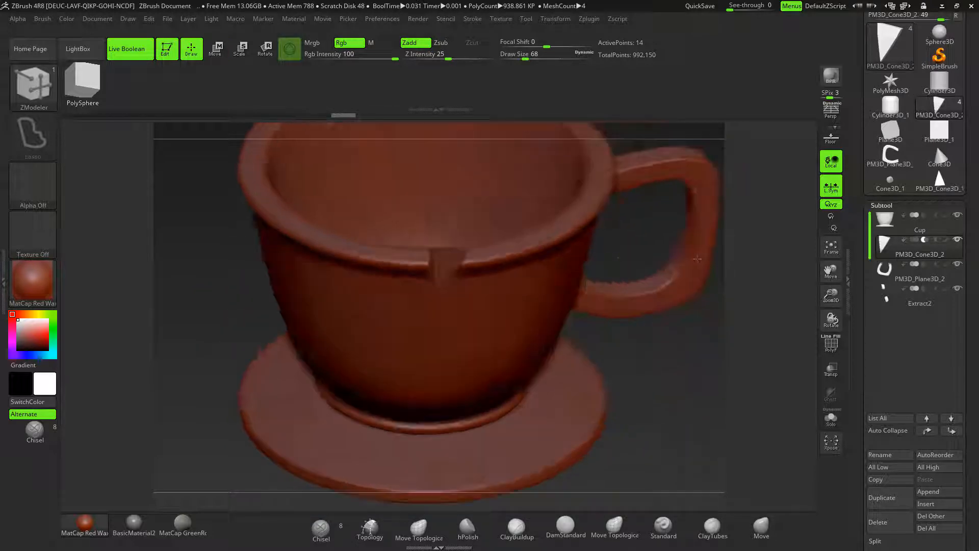
- Move the subtracting wedge about 0.09 along its Z axis to reposition the notch in the rim
key(w)
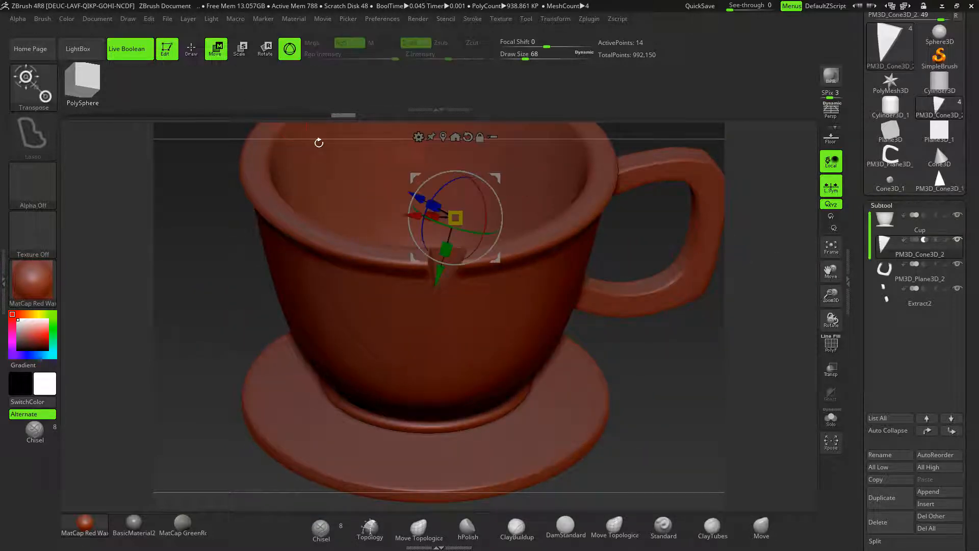
alt+drag(725, 375, 696, 397)
drag(456, 205, 457, 206)
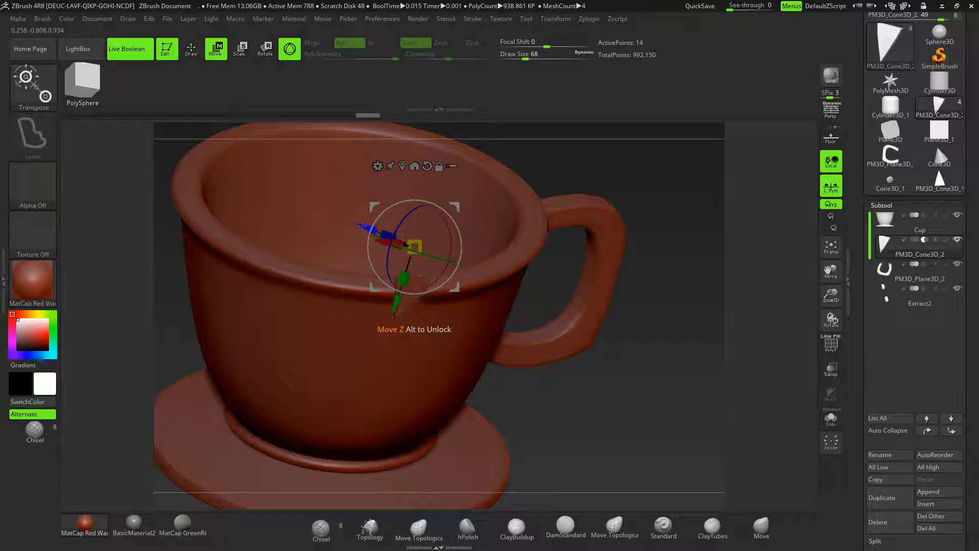
drag(361, 226, 355, 222)
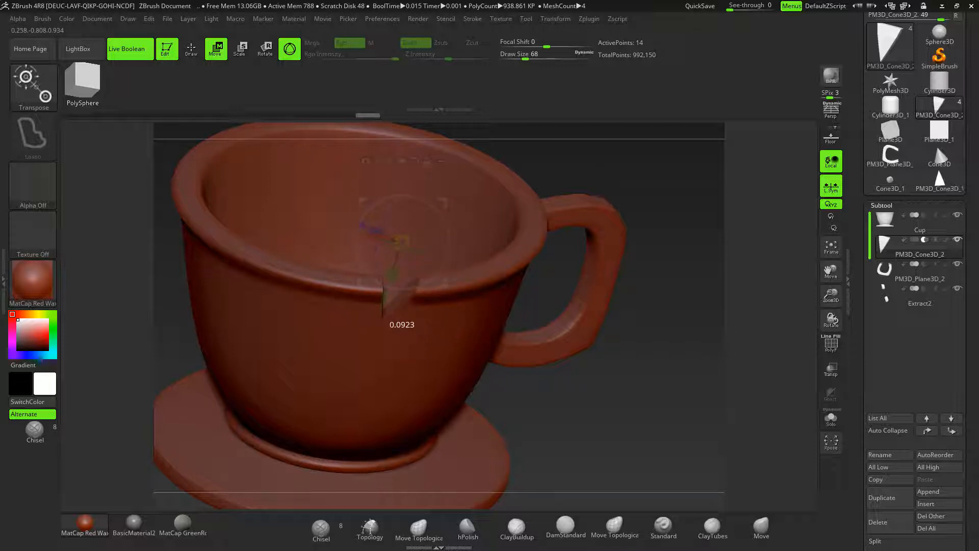
drag(682, 380, 663, 341)
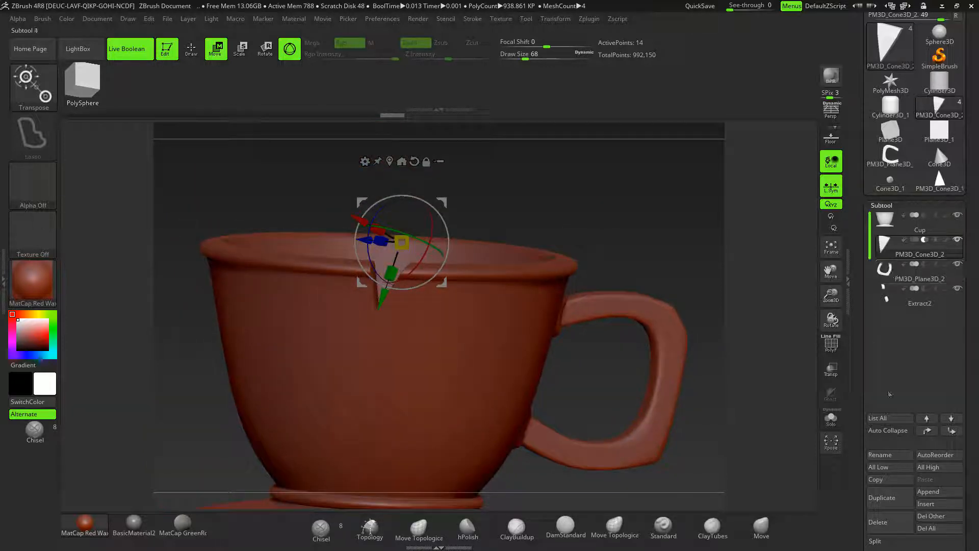
- Duplicate the wedge that notches the cup's rim and rotate the copy so it points away from the cup
click(894, 502)
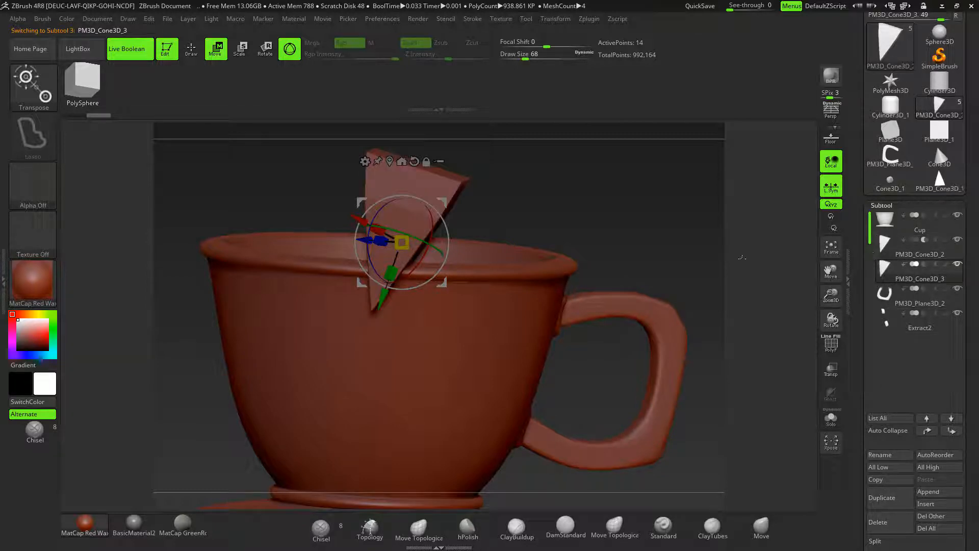
drag(658, 164, 608, 177)
drag(481, 183, 427, 238)
drag(622, 189, 456, 200)
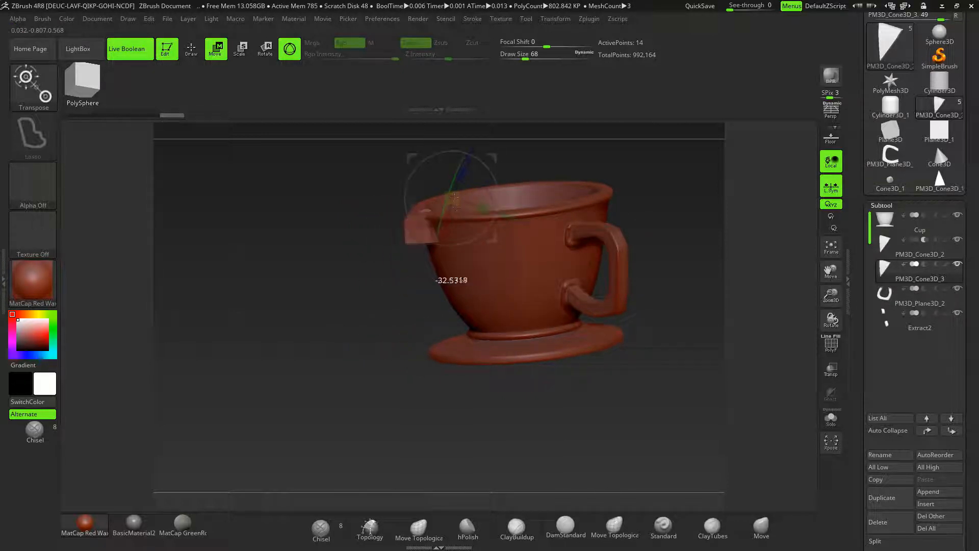
- Move the duplicated wedge down to the front edge of the saucer
drag(492, 160, 469, 290)
drag(347, 316, 464, 471)
drag(416, 372, 503, 397)
drag(505, 398, 524, 340)
drag(449, 385, 533, 454)
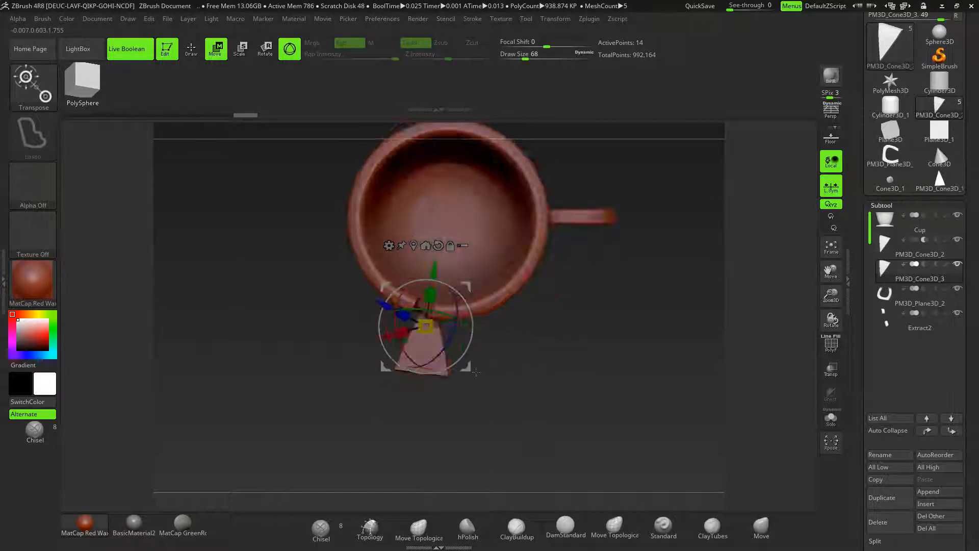
- Fine-tune the duplicated wedge's position against the saucer's edge and set it to subtract
drag(468, 364, 469, 374)
drag(535, 411, 546, 278)
drag(467, 374, 466, 384)
drag(530, 388, 586, 443)
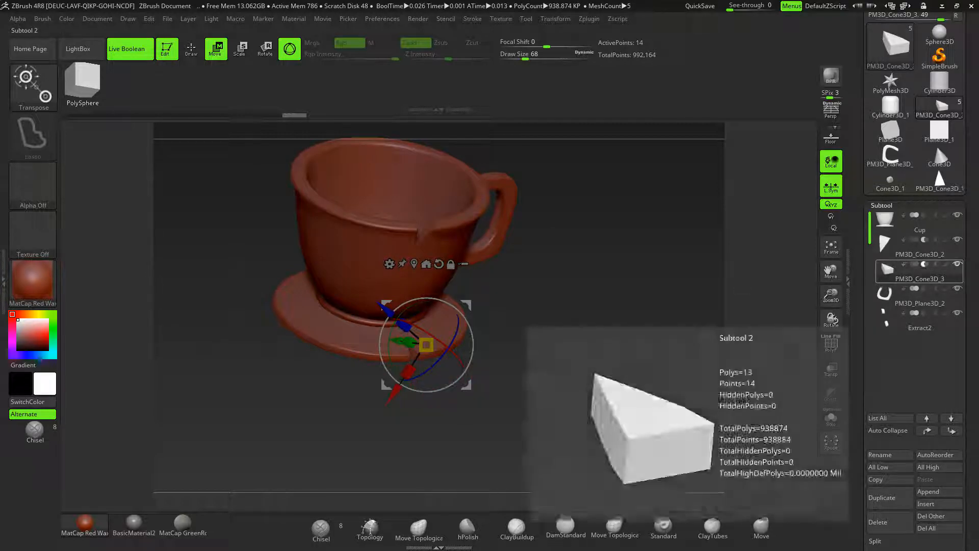
- Turn on the polyframe display so the subtracting wedge at the saucer's edge is shown
click(195, 52)
mouse_move(621, 350)
mouse_down()
mouse_move(622, 388)
mouse_move(612, 306)
mouse_move(607, 336)
mouse_move(658, 327)
mouse_move(622, 336)
mouse_move(699, 411)
mouse_up()
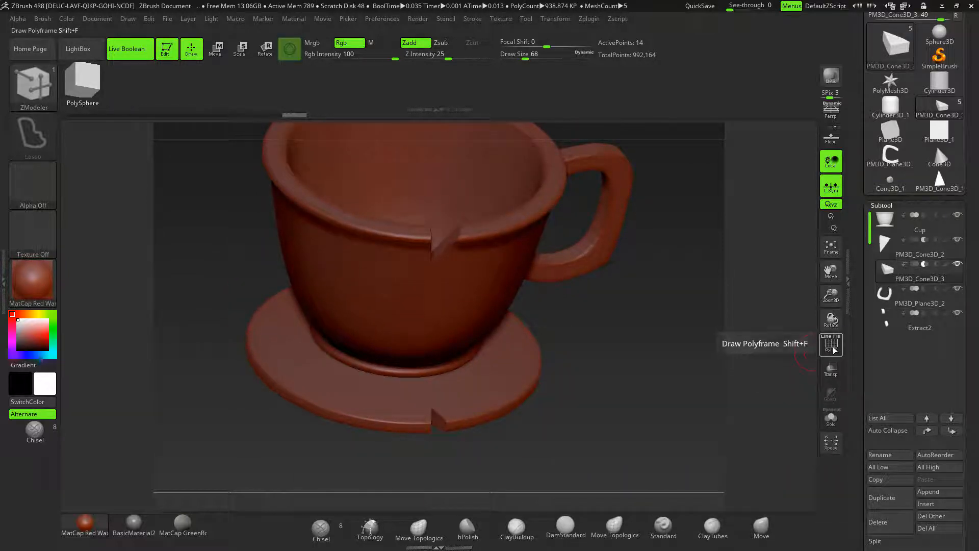
click(831, 344)
drag(618, 423, 641, 368)
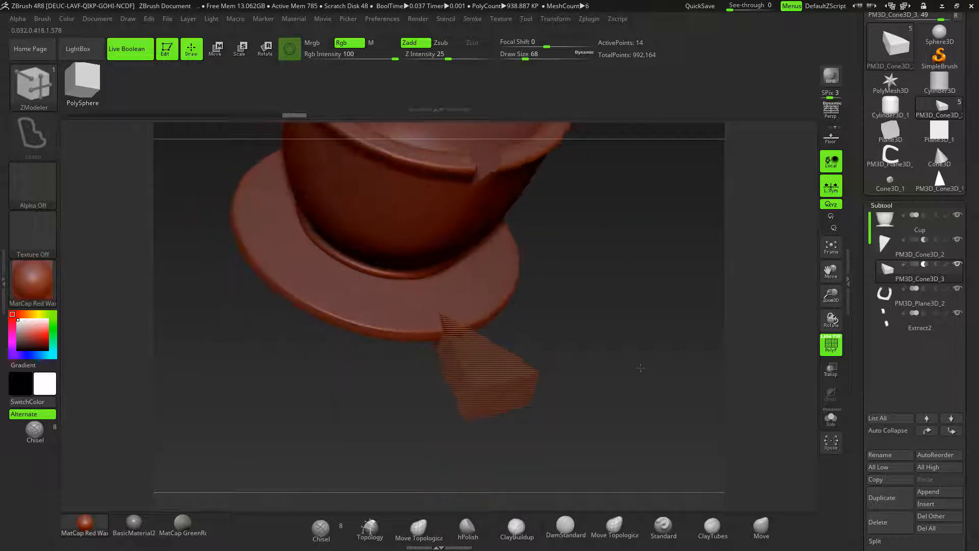
click(216, 48)
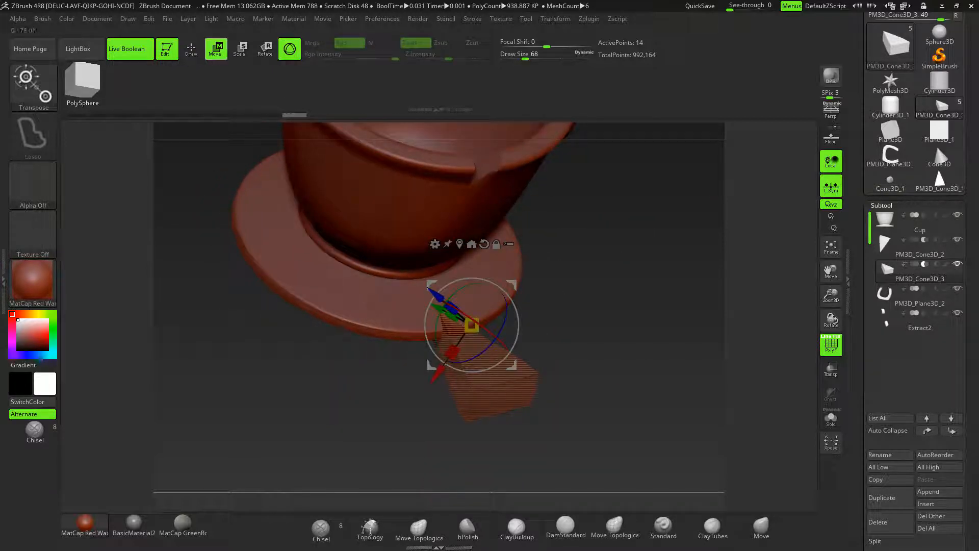
- Reshape the saucer wedge with the Move brush at draw size 257, stretching its tip further into the saucer
click(192, 55)
click(761, 527)
key(space)
drag(482, 288, 503, 288)
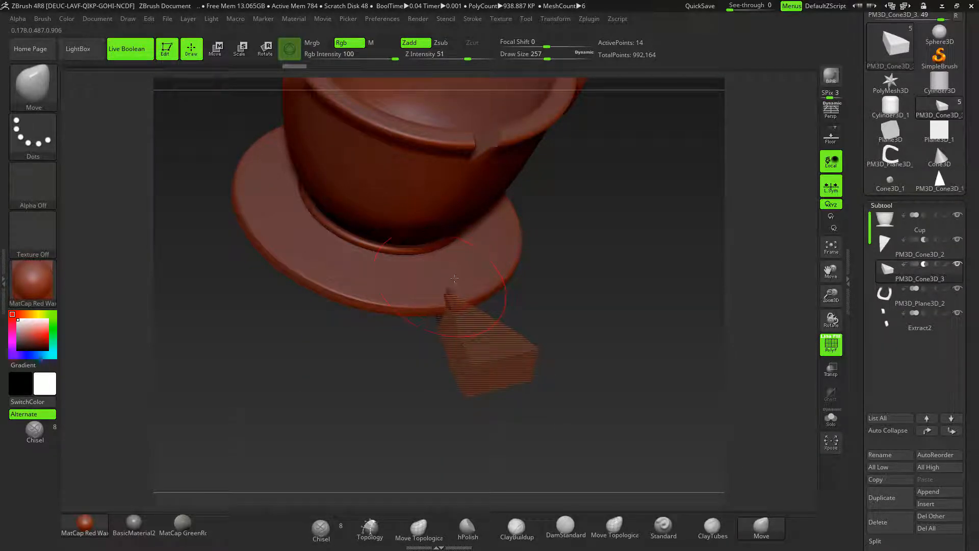
drag(475, 250, 479, 242)
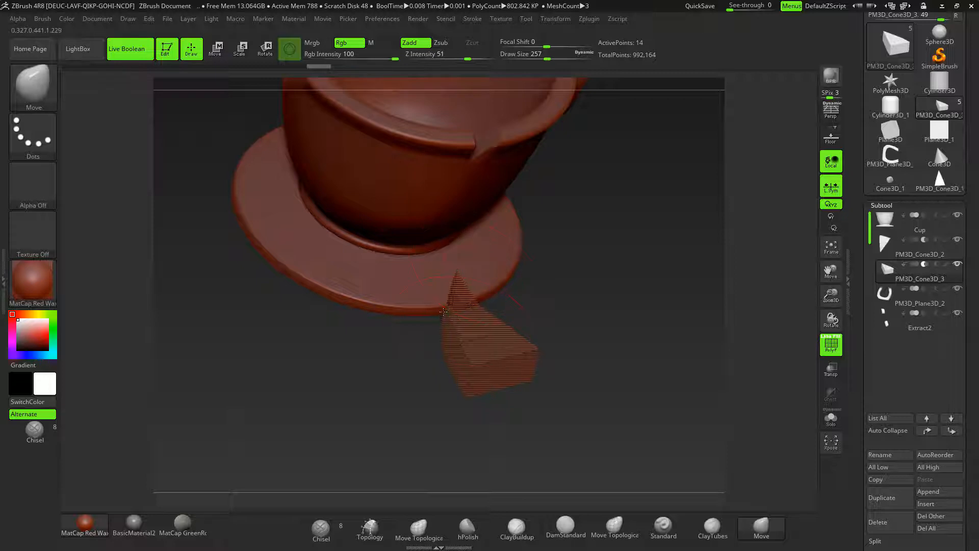
drag(561, 317, 507, 306)
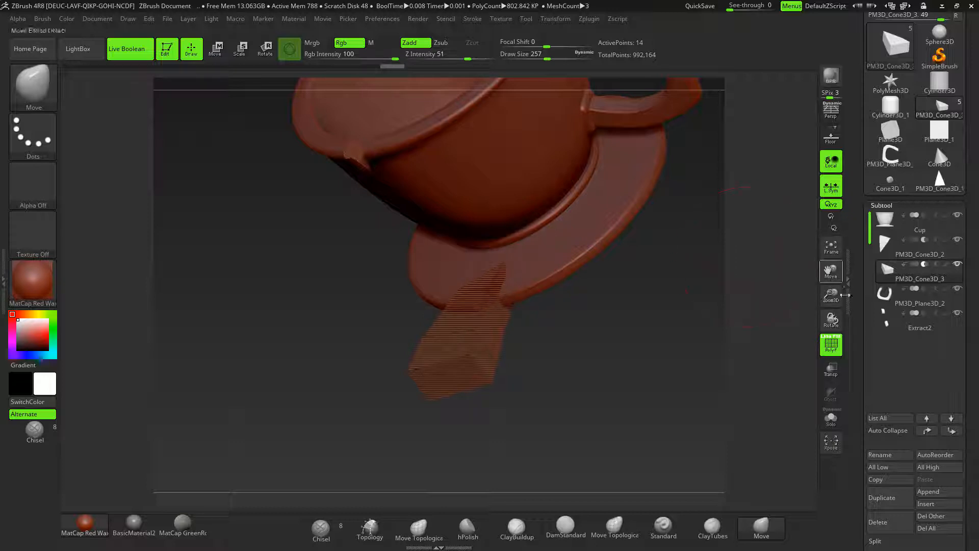
- Turn off the polyframe display and check the notches in the saucer and rim
click(831, 343)
drag(672, 380, 522, 314)
drag(644, 301, 708, 261)
drag(719, 352, 612, 371)
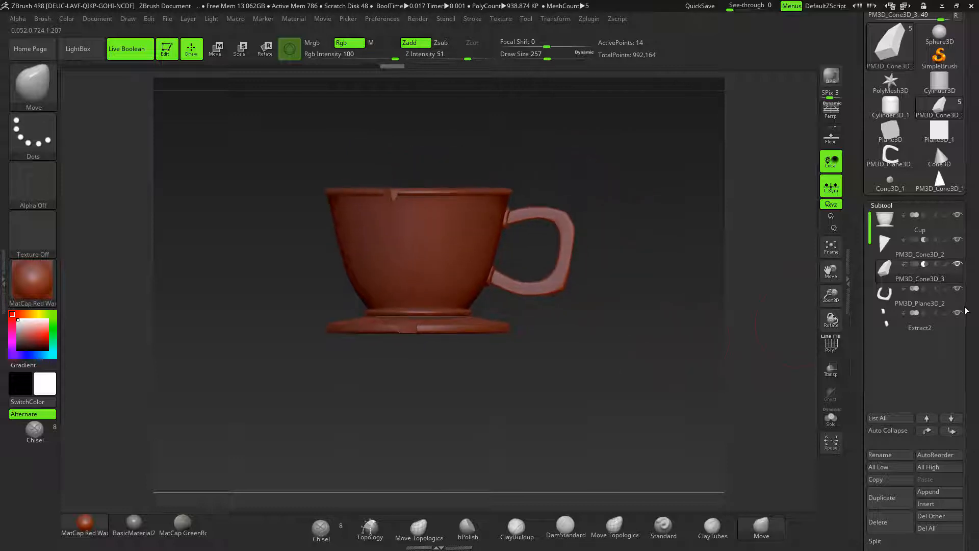
- Hide the handle subtool PM3D_Plane3D_2 and the Extract2 subtool, leaving only the cup and its subtracting wedges
click(958, 289)
click(958, 314)
drag(656, 316, 646, 322)
click(958, 313)
click(958, 313)
drag(644, 280, 678, 327)
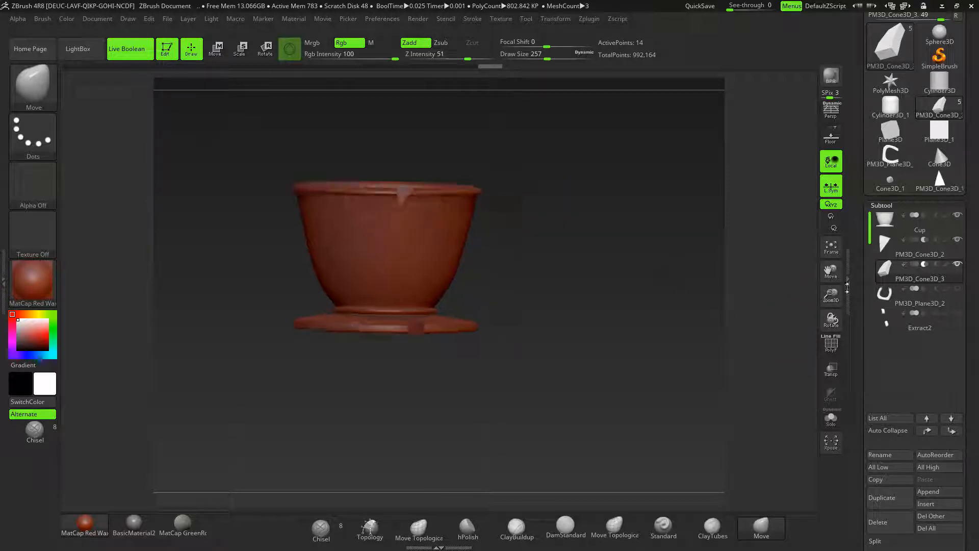
drag(686, 397, 509, 303)
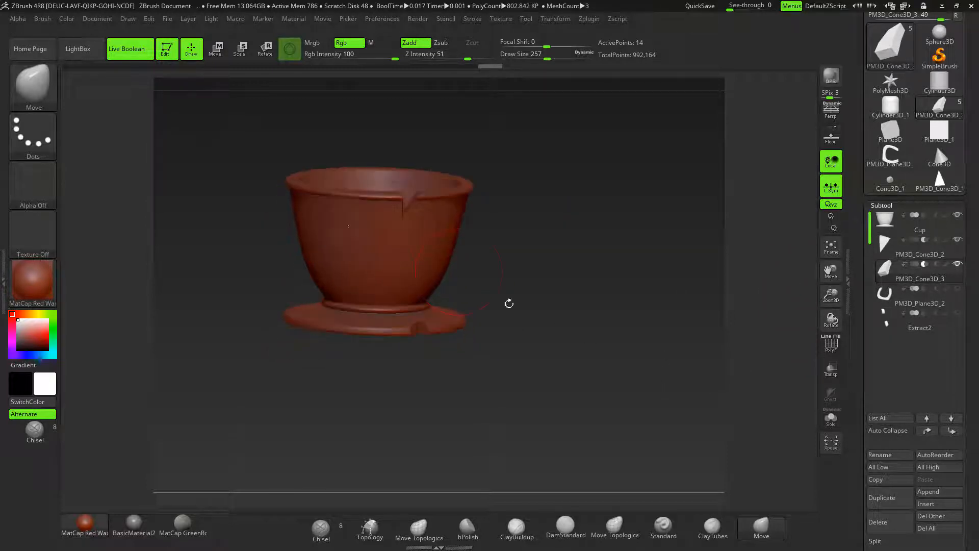
- Select the Cup subtool and make a Boolean mesh from the cup and both subtracting wedges
drag(967, 452, 973, 343)
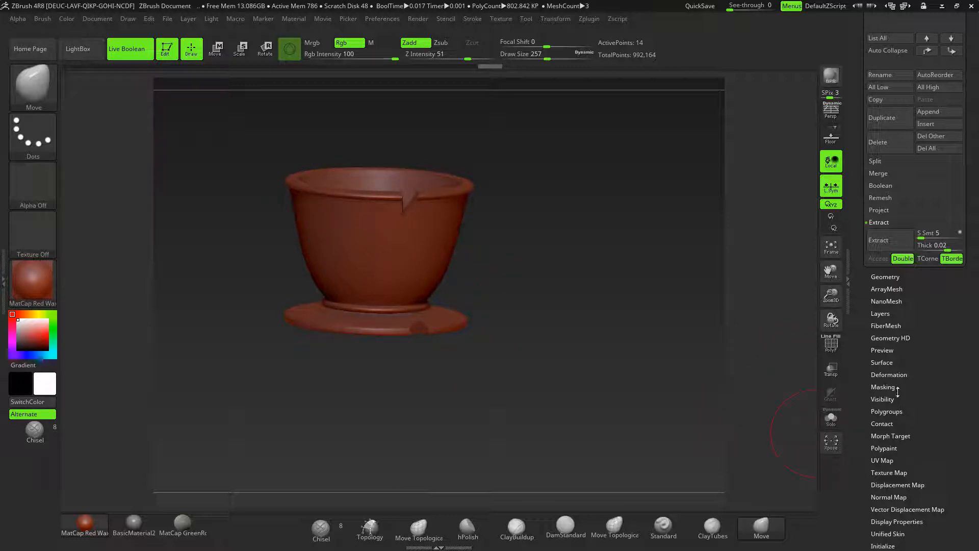
drag(951, 392, 960, 350)
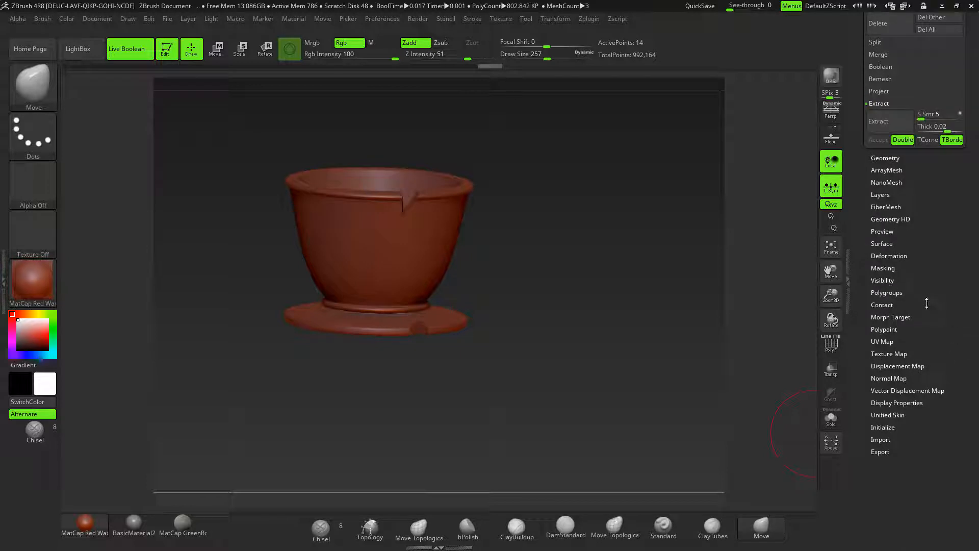
drag(942, 285, 962, 361)
click(885, 260)
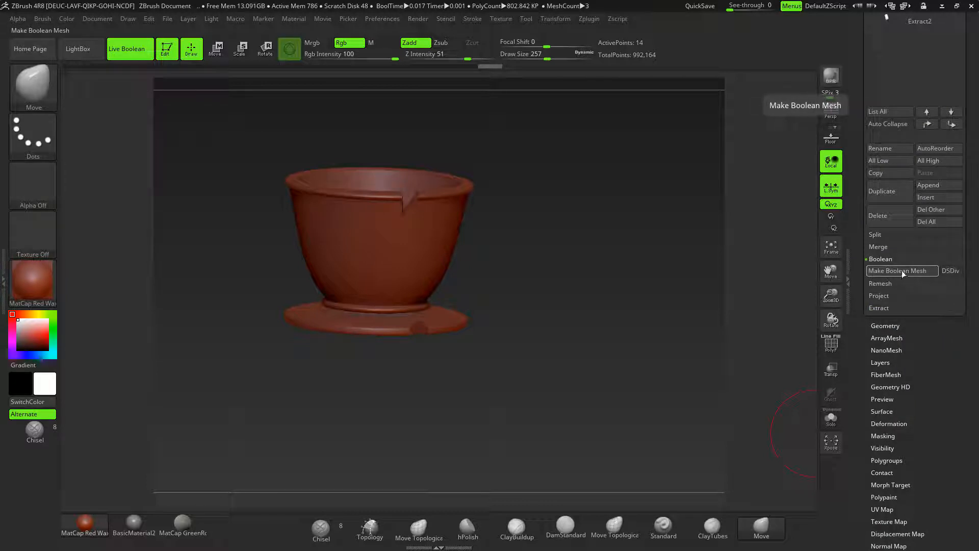
drag(965, 245, 969, 409)
click(886, 148)
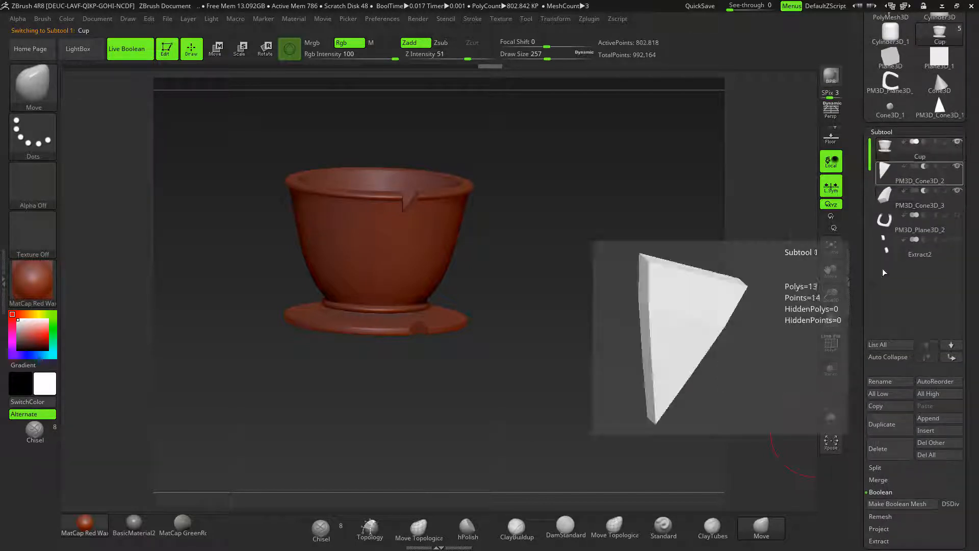
drag(900, 459, 899, 309)
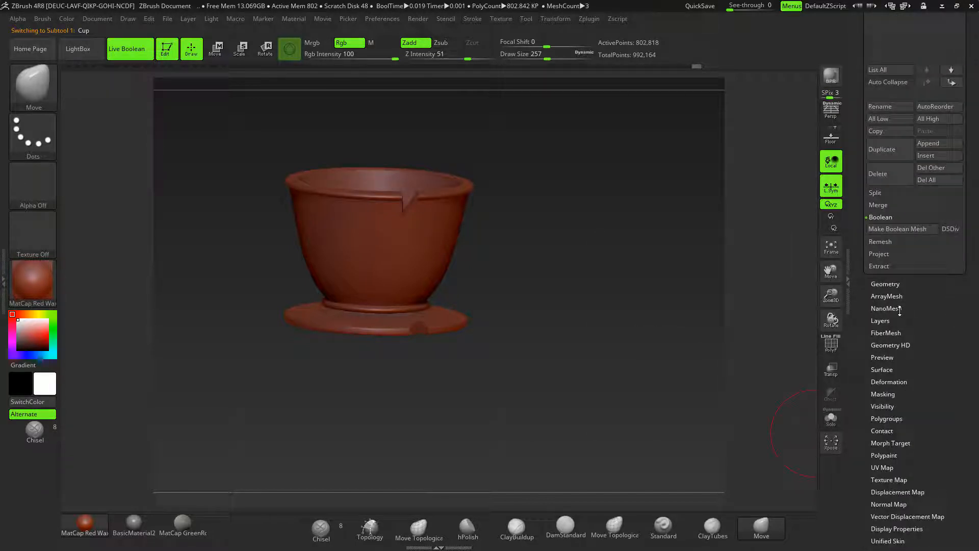
click(899, 229)
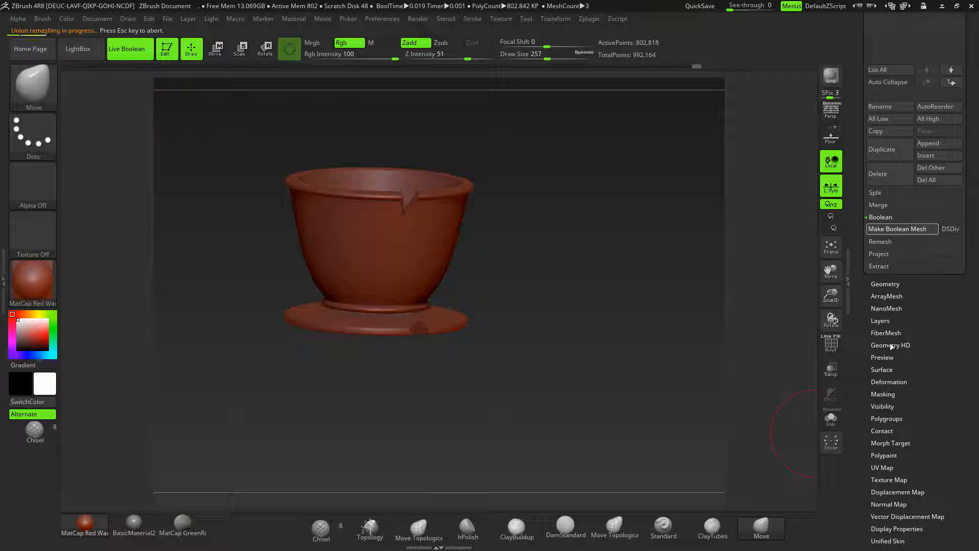
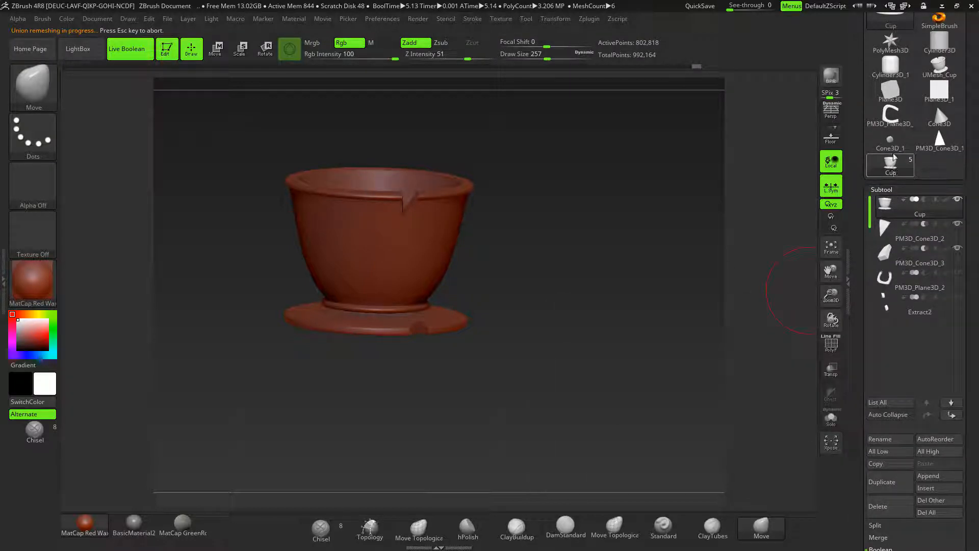
- Append the UMesh_Cup Boolean result to the tool as a new subtool
mouse_move(932, 147)
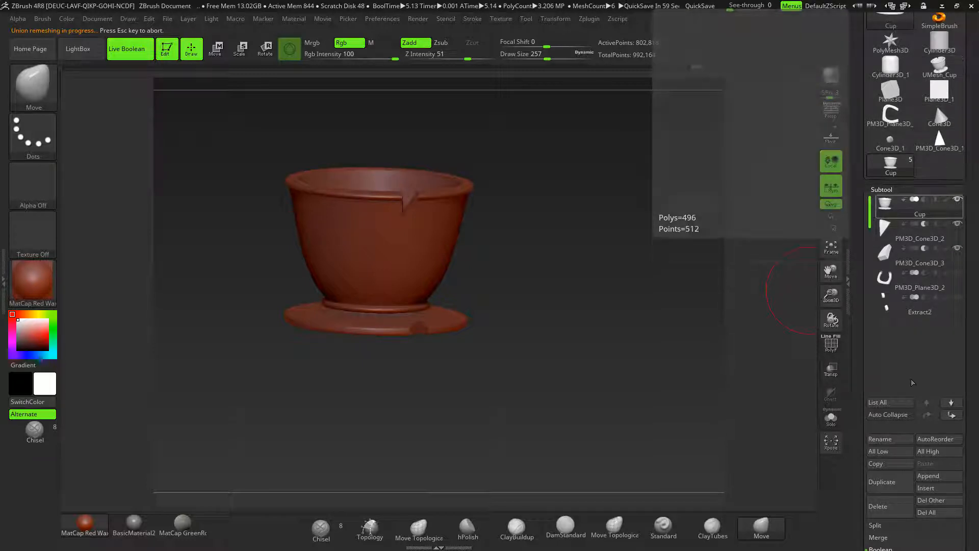
click(933, 476)
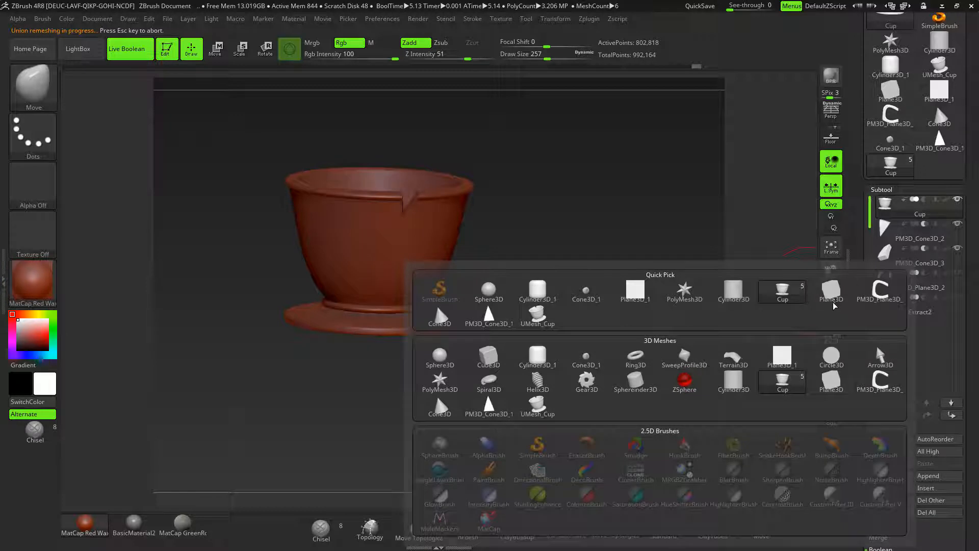
click(538, 315)
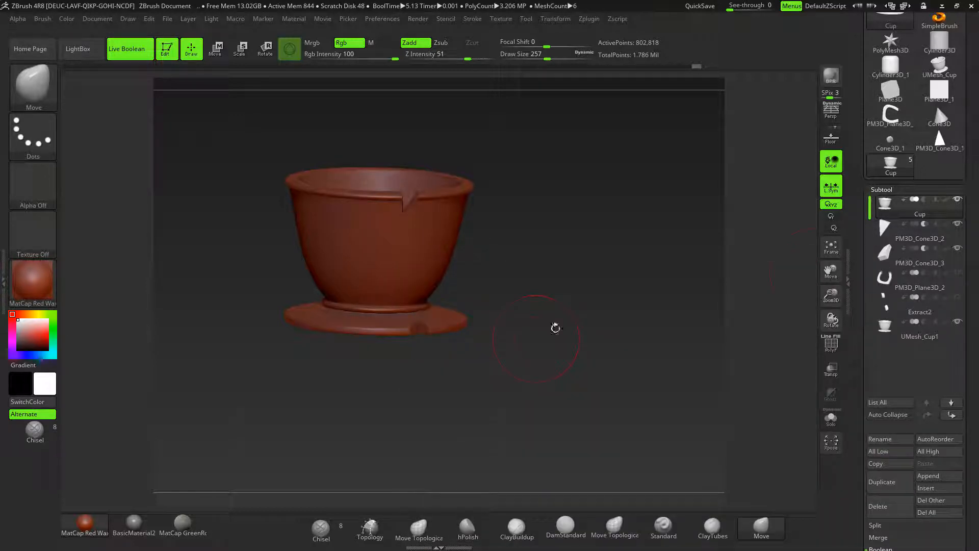
- Hide the original Cup and both wedge subtools, leaving UMesh_Cup1 selected and visible
mouse_move(909, 304)
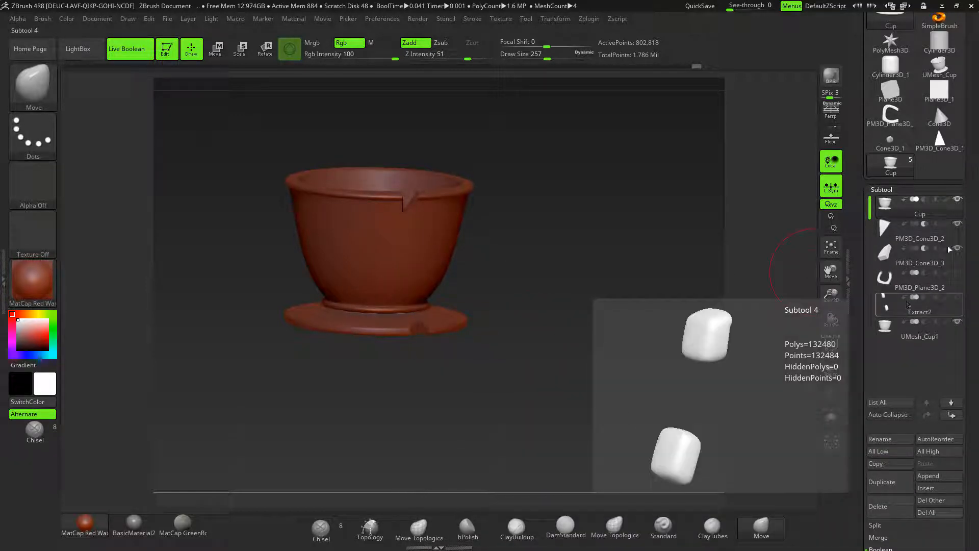
click(913, 329)
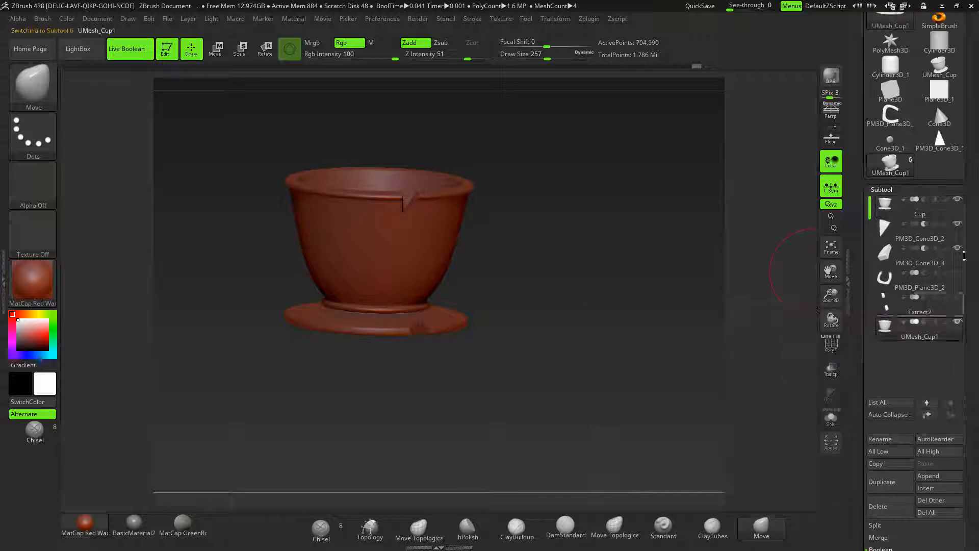
click(915, 210)
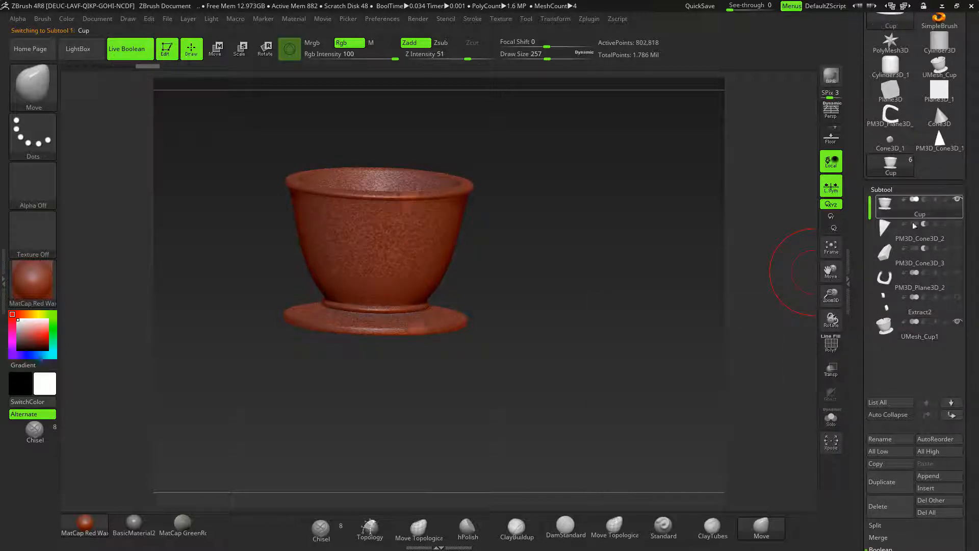
click(882, 331)
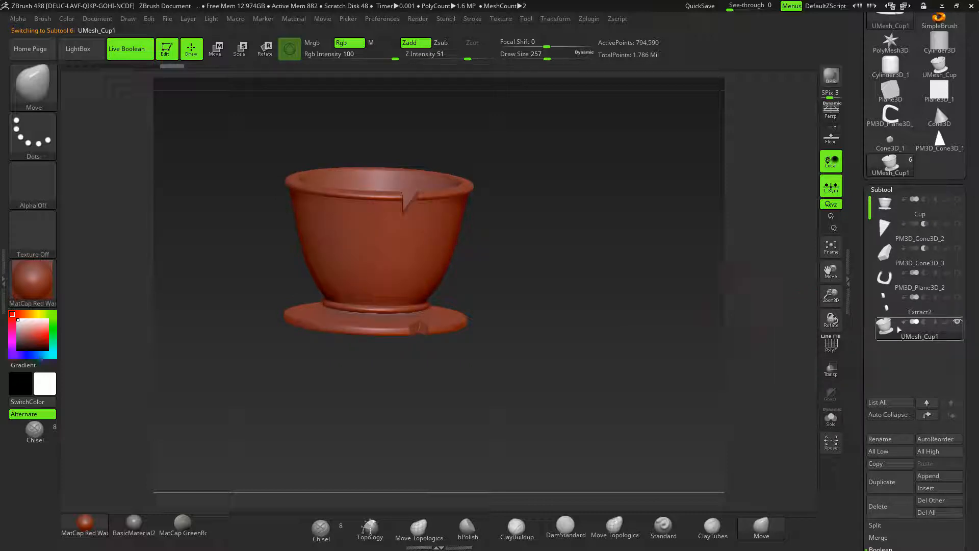
- Inspect the Boolean mesh's topology around the rim and saucer notches using the polyframe display
drag(671, 310, 727, 448)
click(831, 346)
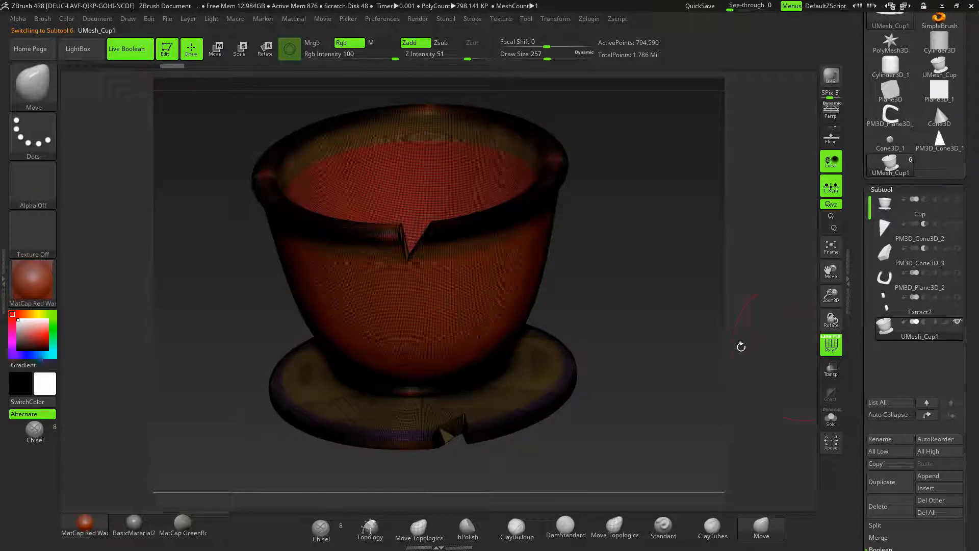
drag(687, 310, 674, 298)
drag(589, 152, 714, 293)
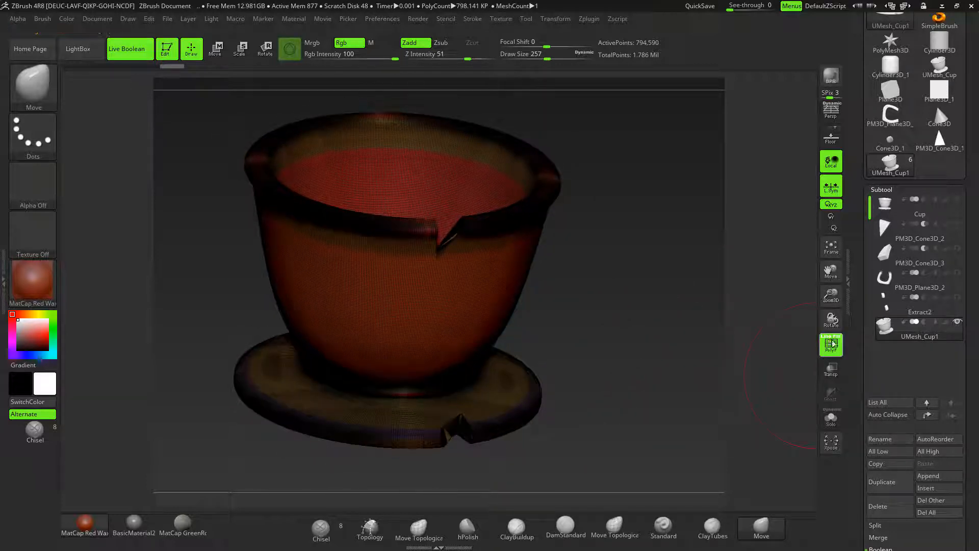
click(831, 345)
drag(709, 336, 771, 288)
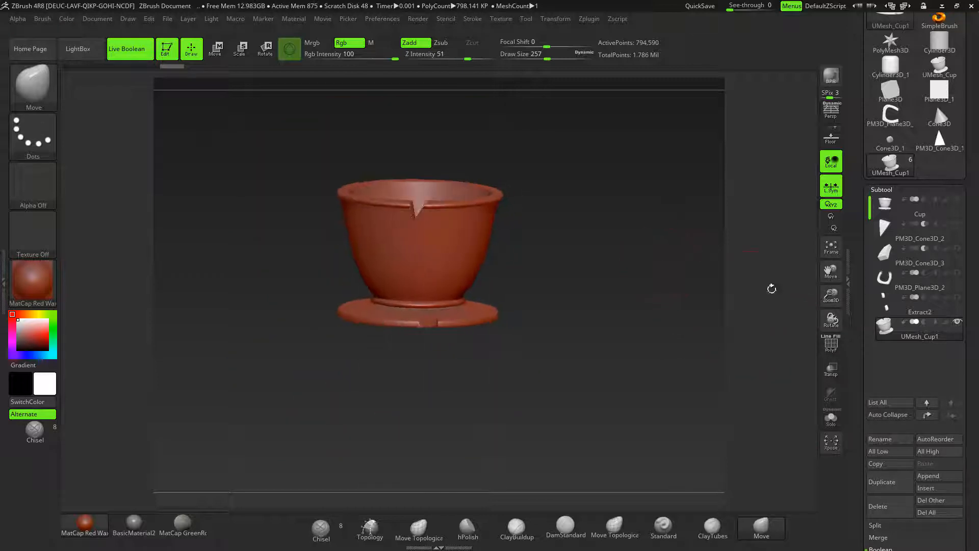
- Show the handle and the rim wedge subtools again alongside the Boolean cup
click(955, 274)
click(959, 257)
drag(751, 332, 665, 357)
click(952, 234)
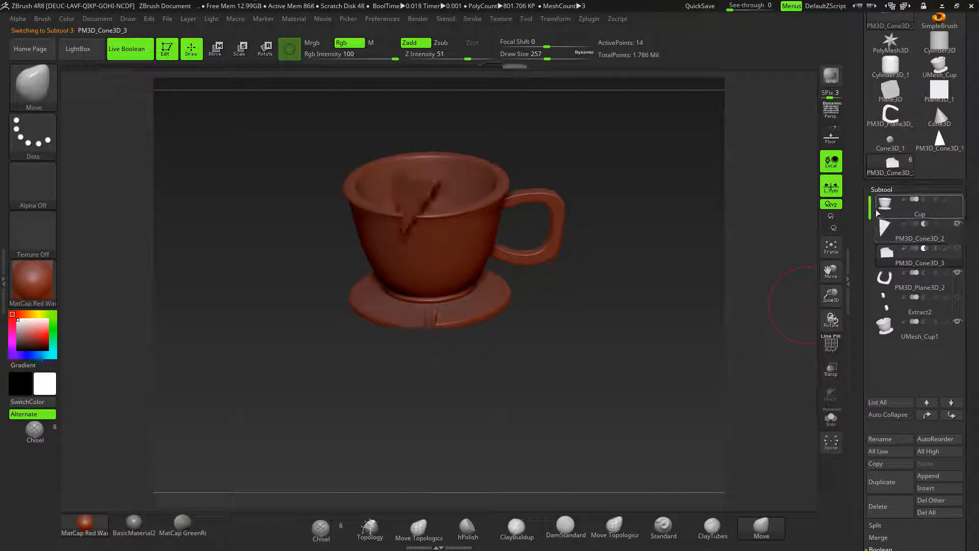
- Hide UMesh_Cup1, show the original Cup with its live subtraction, and toggle the saucer wedge's visibility
mouse_move(896, 239)
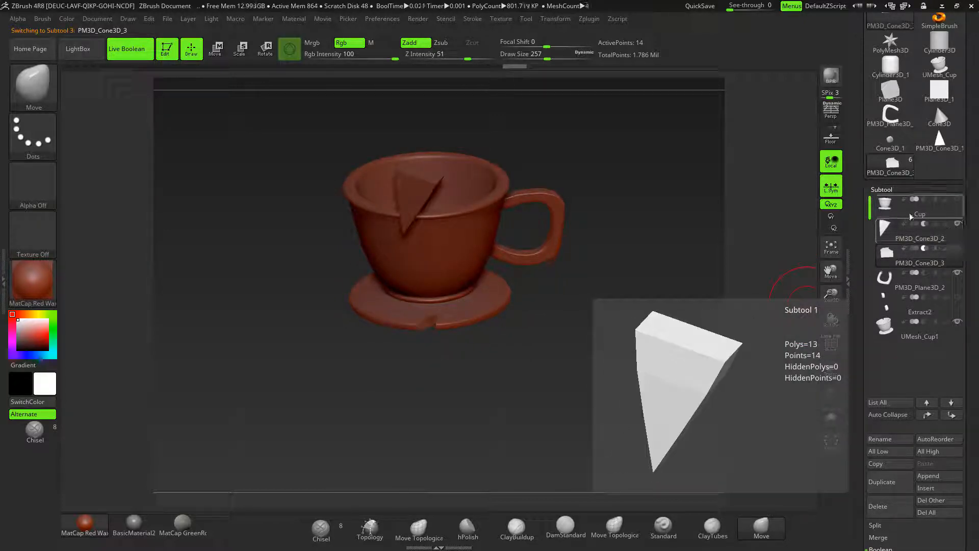
click(954, 323)
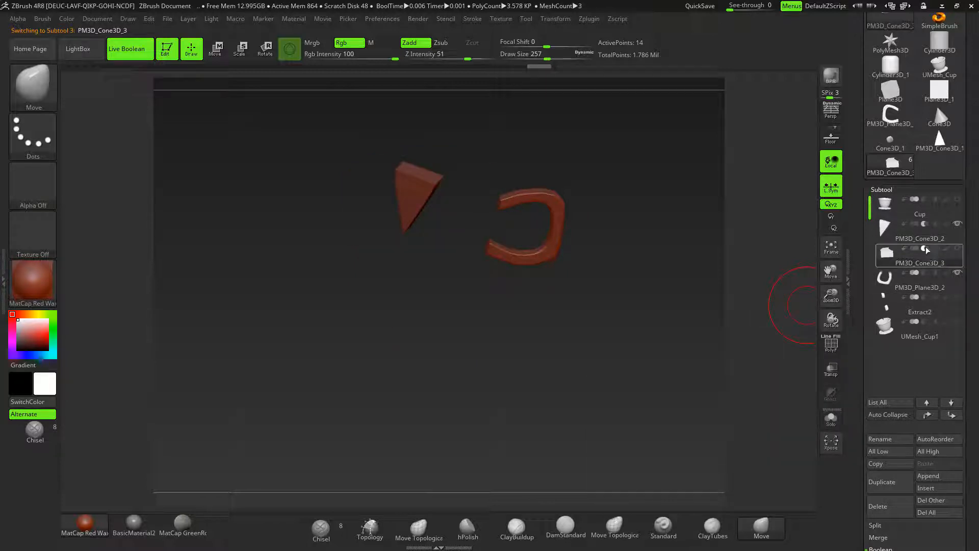
click(957, 201)
mouse_move(881, 229)
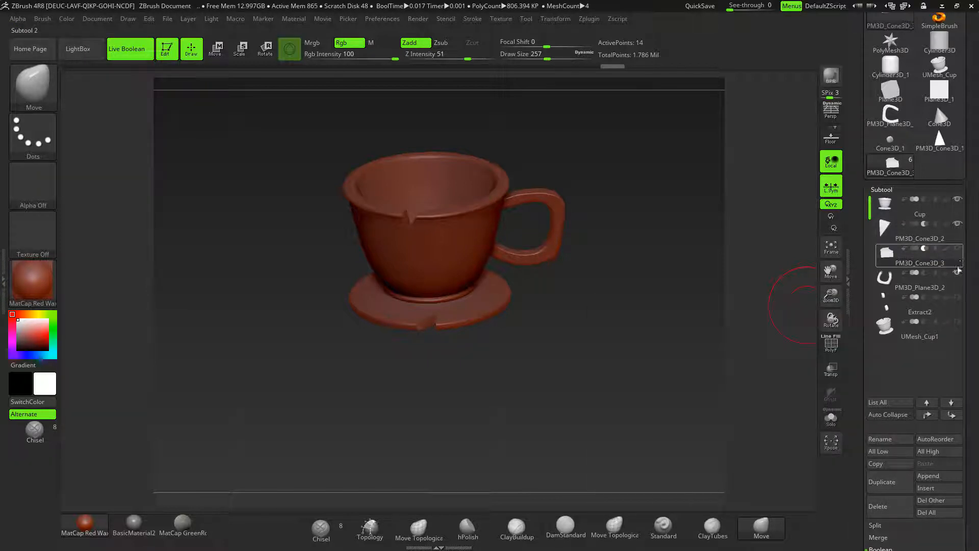
click(959, 248)
click(959, 250)
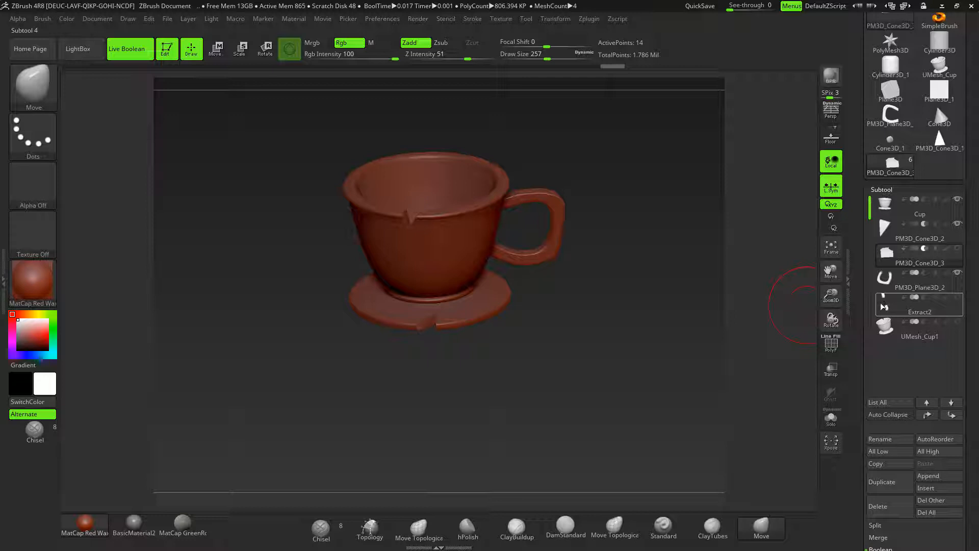
- Make the rim wedge PM3D_Cone3D_2 the active subtool and check the cup's profile on the handle side
mouse_move(895, 256)
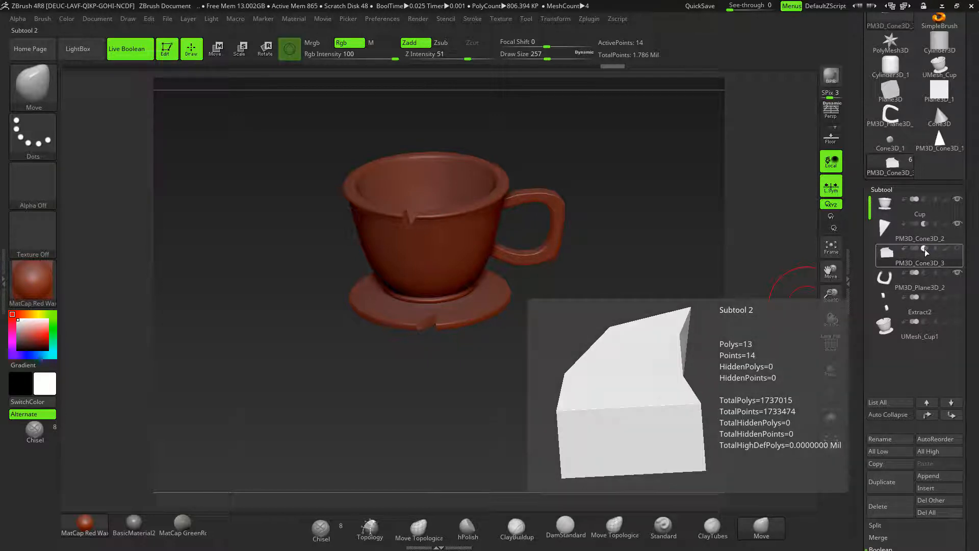
click(886, 227)
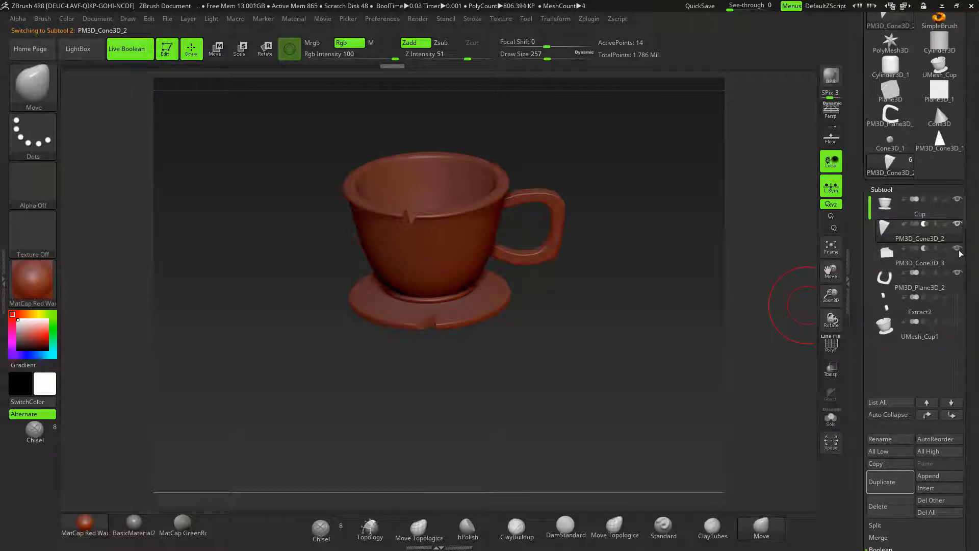
drag(677, 328, 632, 311)
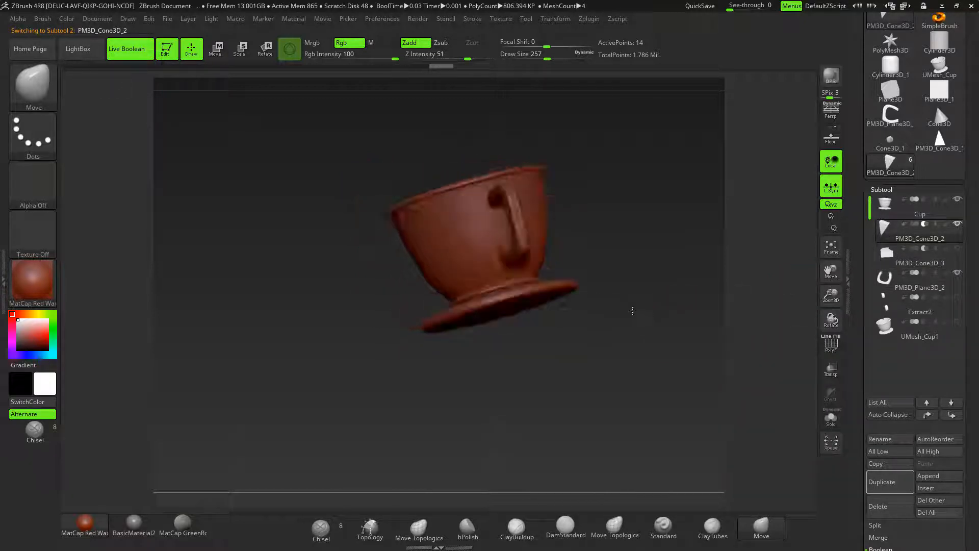
drag(704, 351, 491, 329)
alt+drag(608, 292, 661, 311)
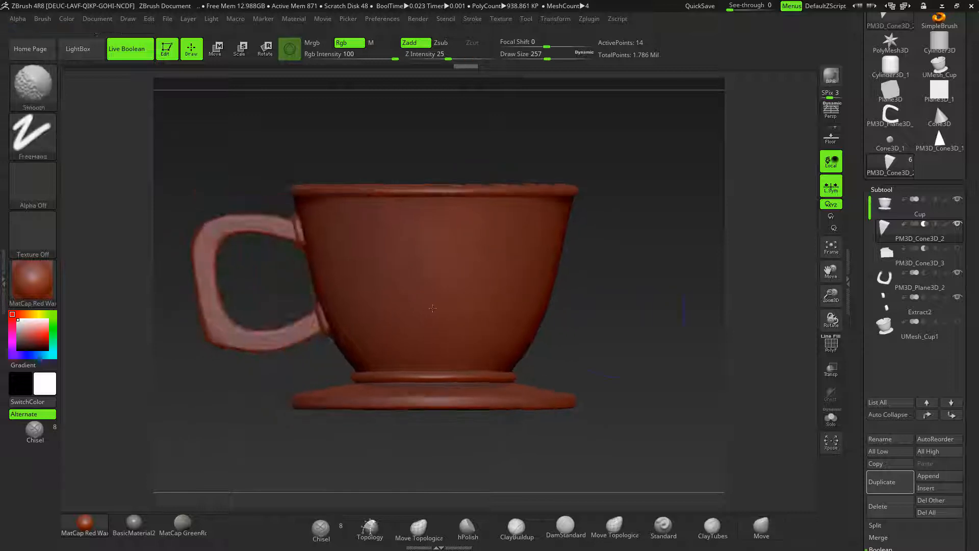
- Change the cup's display material to ToyPlastic and enable perspective for the view
click(33, 280)
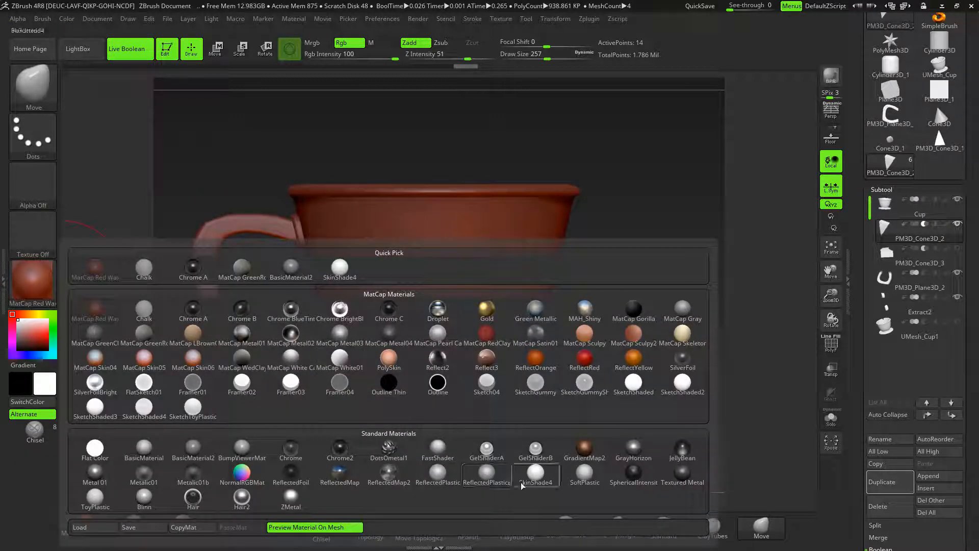
click(94, 499)
alt+drag(626, 331, 711, 295)
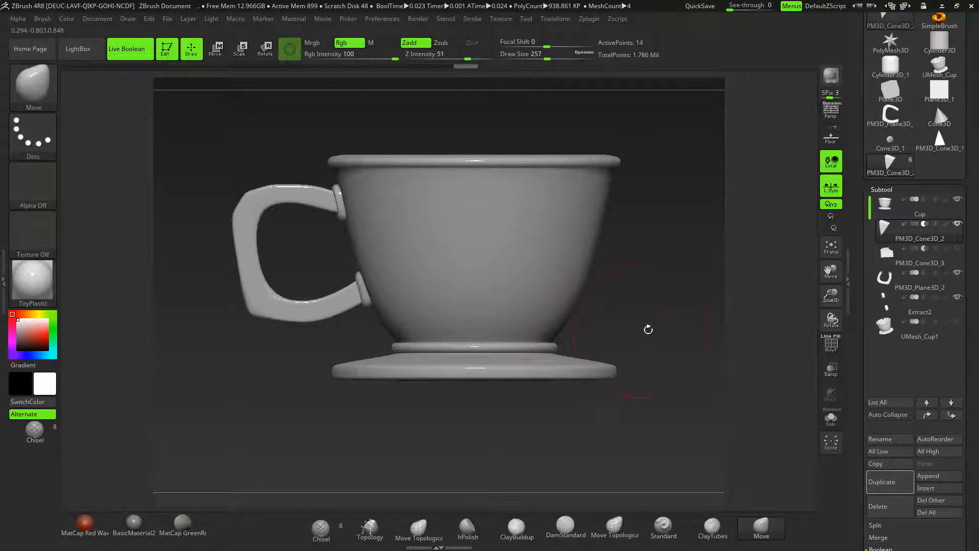
mouse_move(684, 318)
mouse_down()
mouse_move(701, 315)
mouse_move(690, 320)
mouse_up()
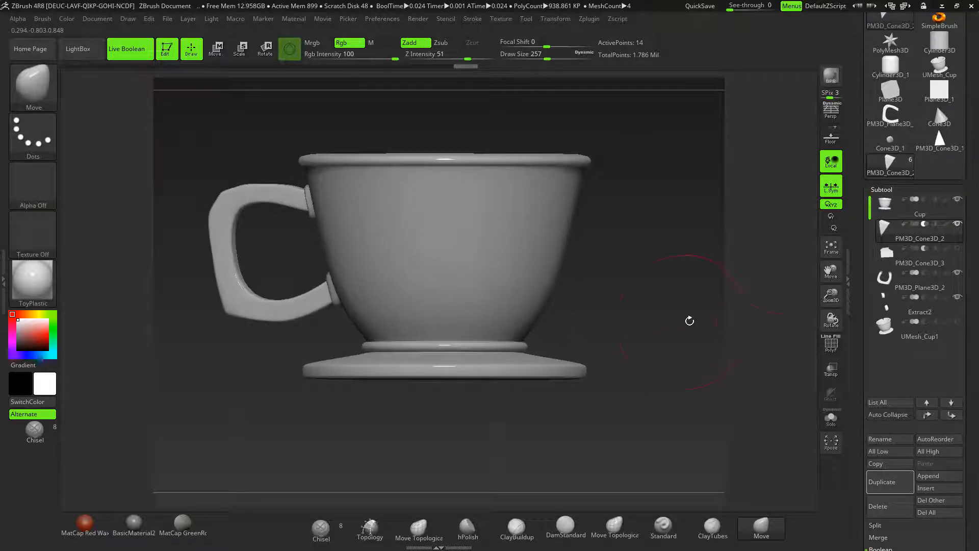
click(839, 116)
drag(684, 250, 740, 324)
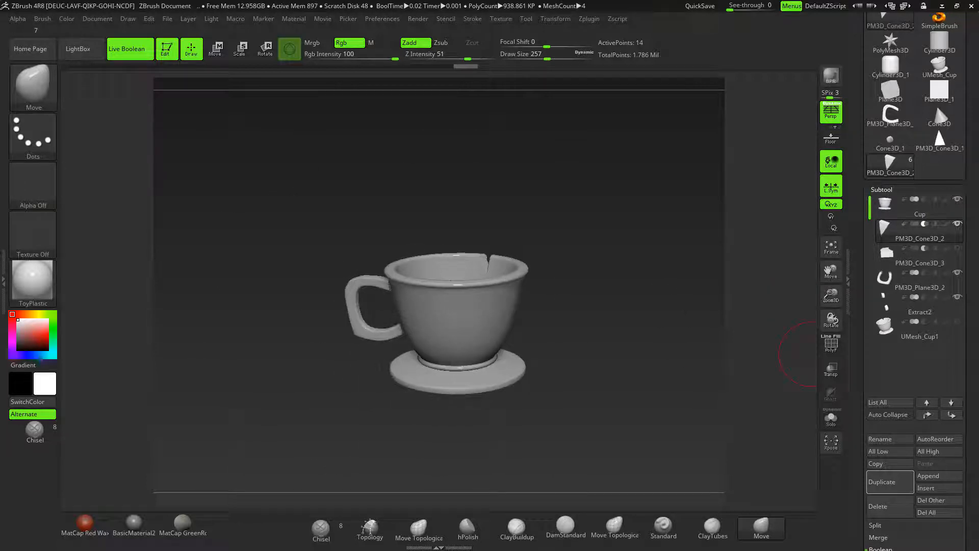